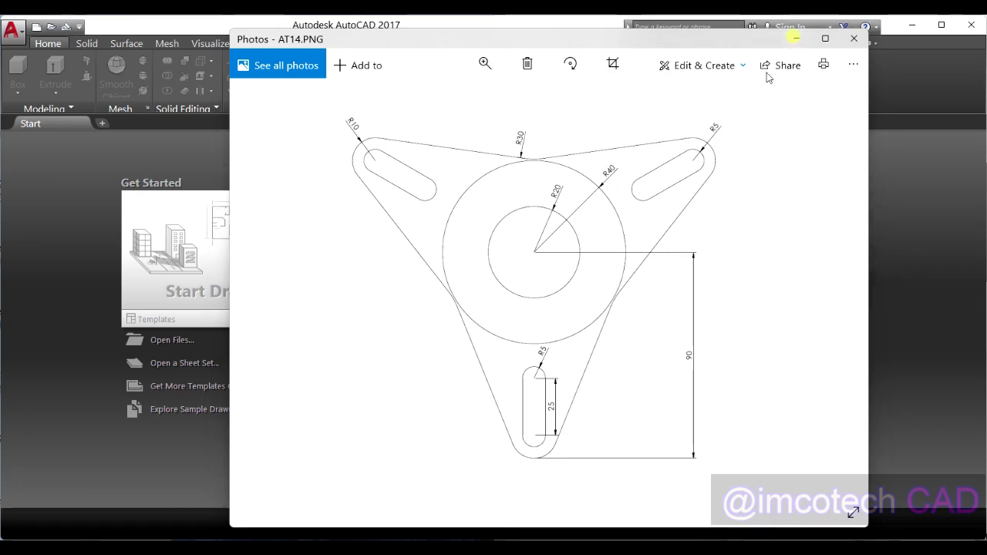
Minimize the AT14.PNG reference image in Photos to reach AutoCAD
{"action": "left_click", "coordinate": [796, 37]}
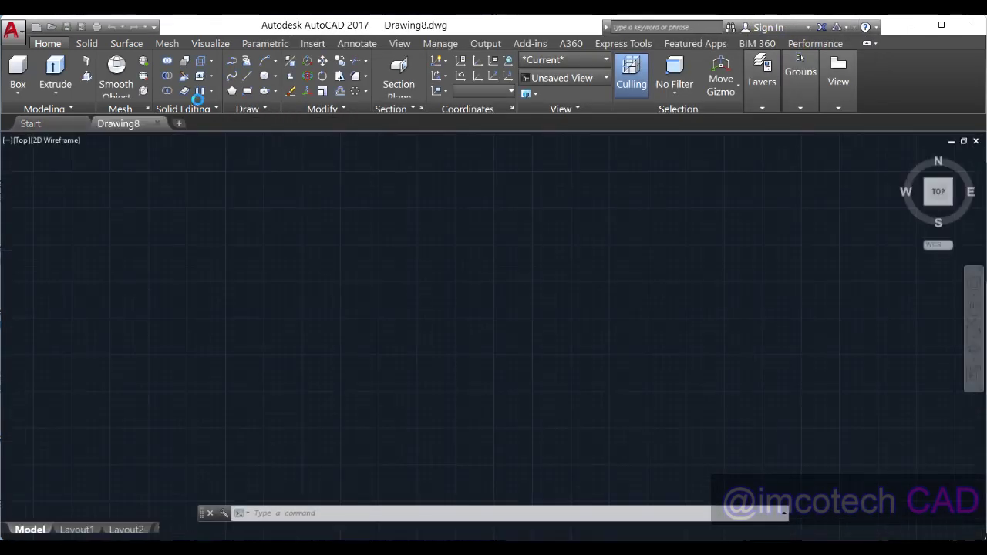
Draw a circle of radius 20 and fit it to the view
{"action": "left_click", "coordinate": [262, 76]}
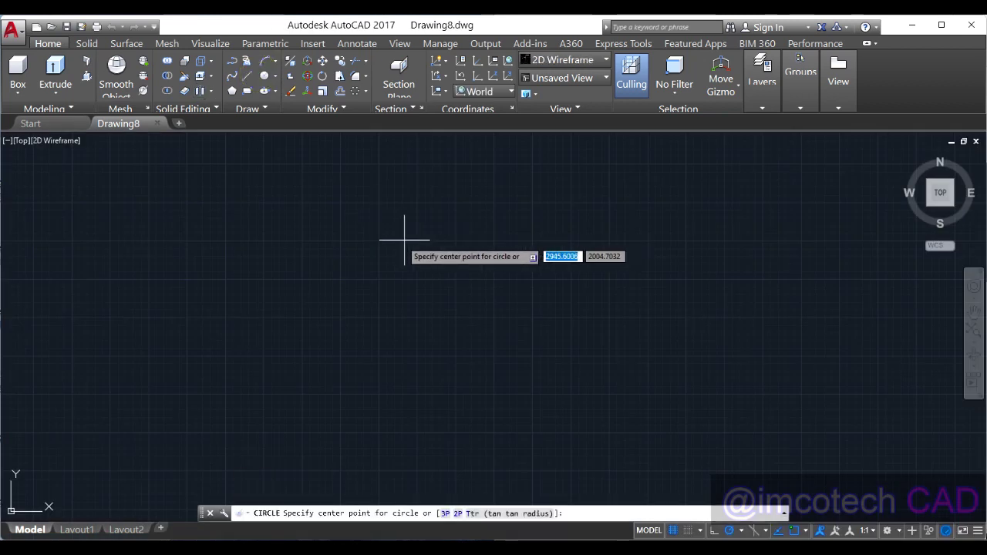
{"action": "left_click", "coordinate": [395, 241]}
{"action": "type", "text": "20"}
{"action": "key", "text": "Return"}
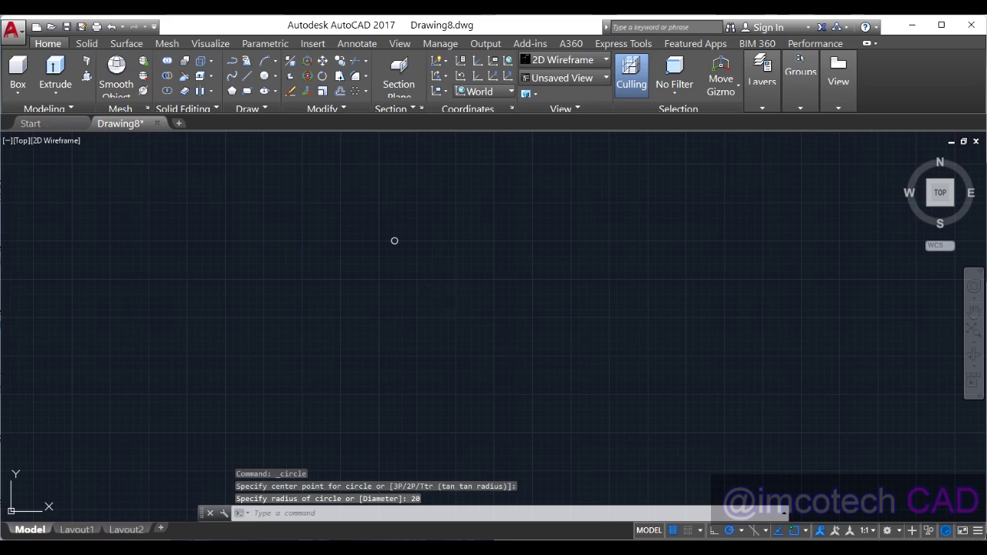
{"action": "middle_click", "coordinate": [397, 242]}
{"action": "middle_click", "coordinate": [397, 242]}
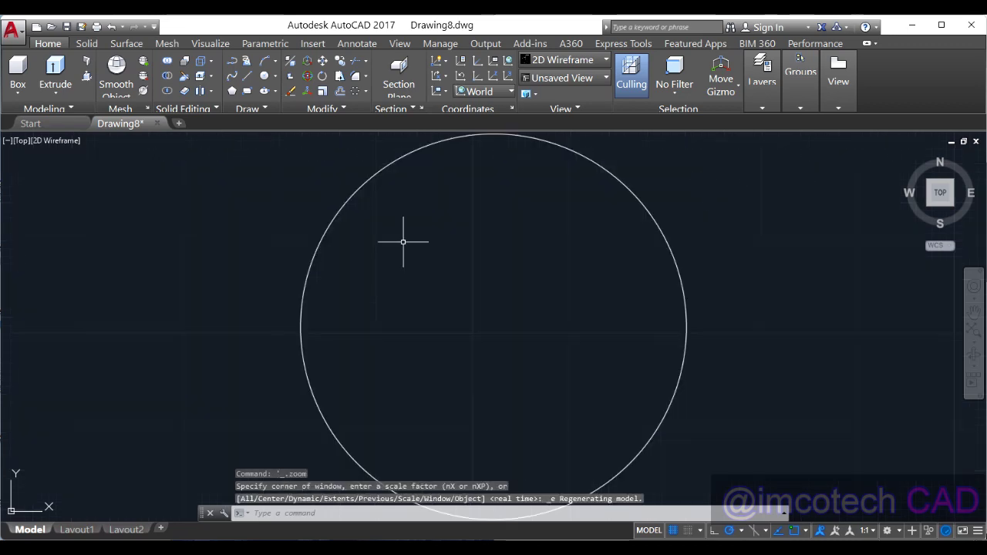
Add a concentric radius-40 circle, reposition the view, and bring back the reference image
{"action": "left_click", "coordinate": [264, 76]}
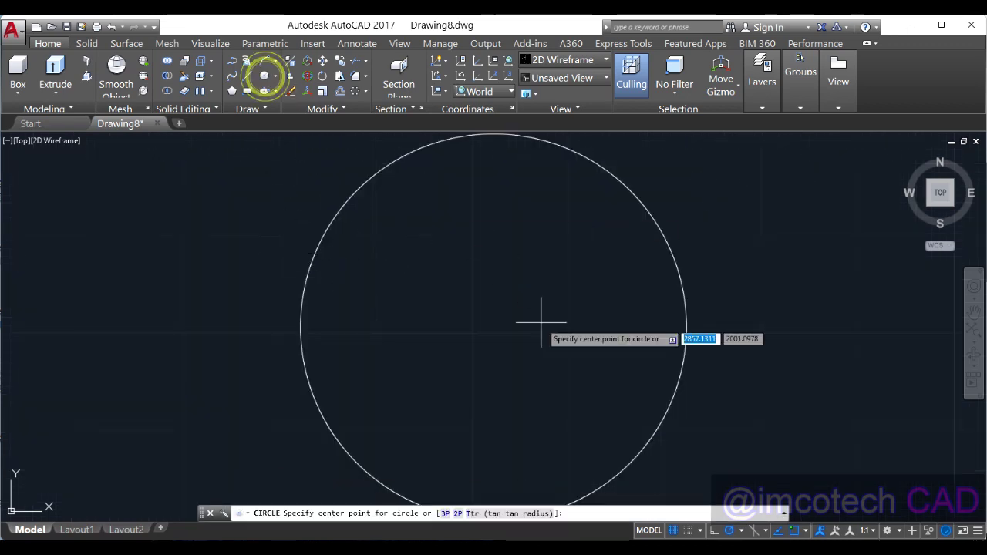
{"action": "left_click", "coordinate": [492, 328]}
{"action": "type", "text": "40"}
{"action": "key", "text": "Return"}
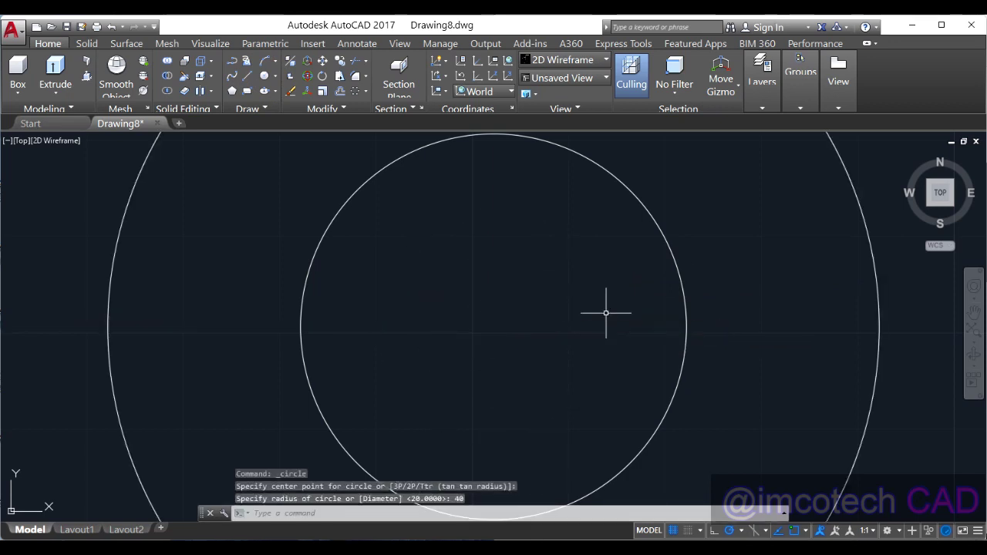
{"action": "scroll", "coordinate": [605, 308], "scroll_direction": "down", "scroll_amount": 5}
{"action": "middle_click_drag", "start_coordinate": [617, 326], "coordinate": [384, 260]}
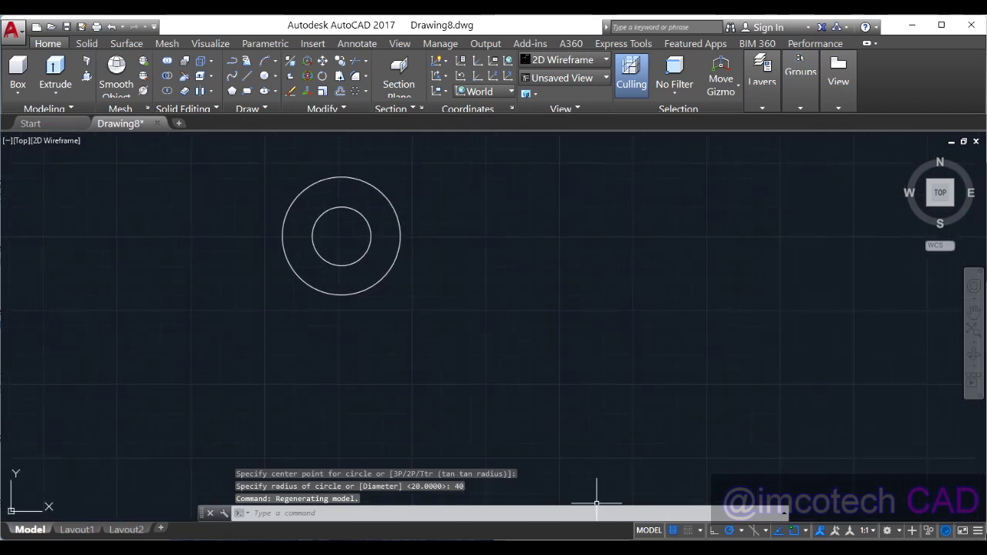
{"action": "key", "text": "alt+Tab"}
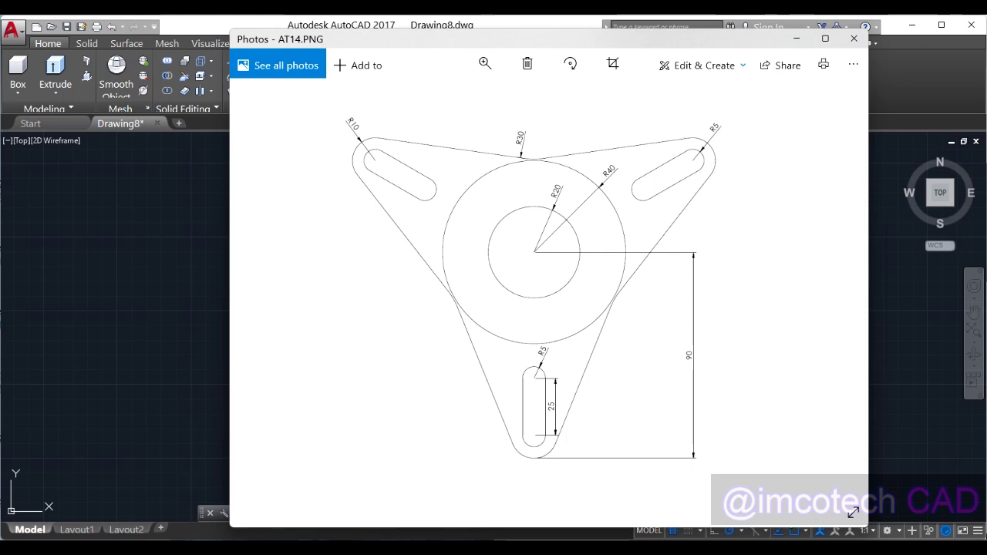
Draw a horizontal construction line through the circles' centre
{"action": "key", "text": "alt+Tab"}
{"action": "left_click", "coordinate": [257, 109]}
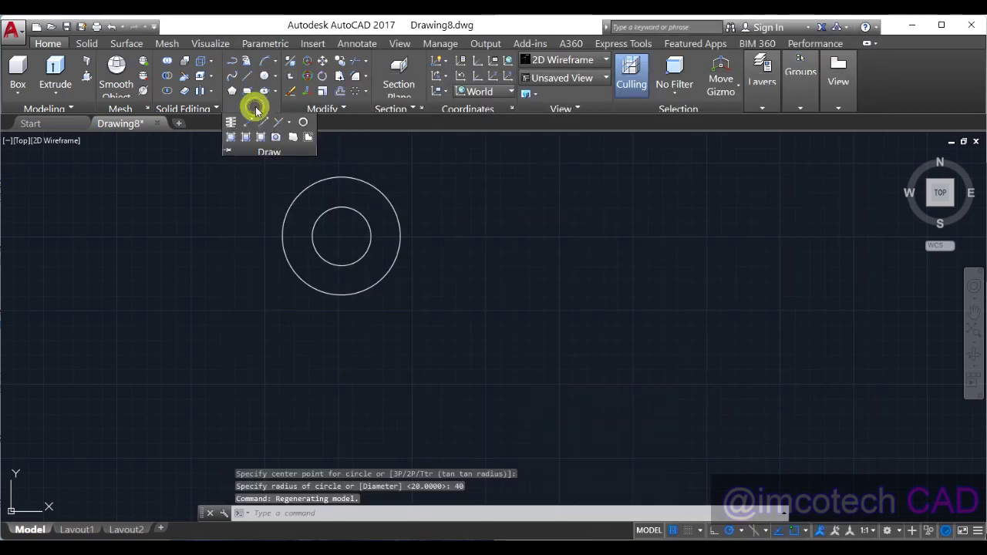
{"action": "left_click", "coordinate": [254, 123]}
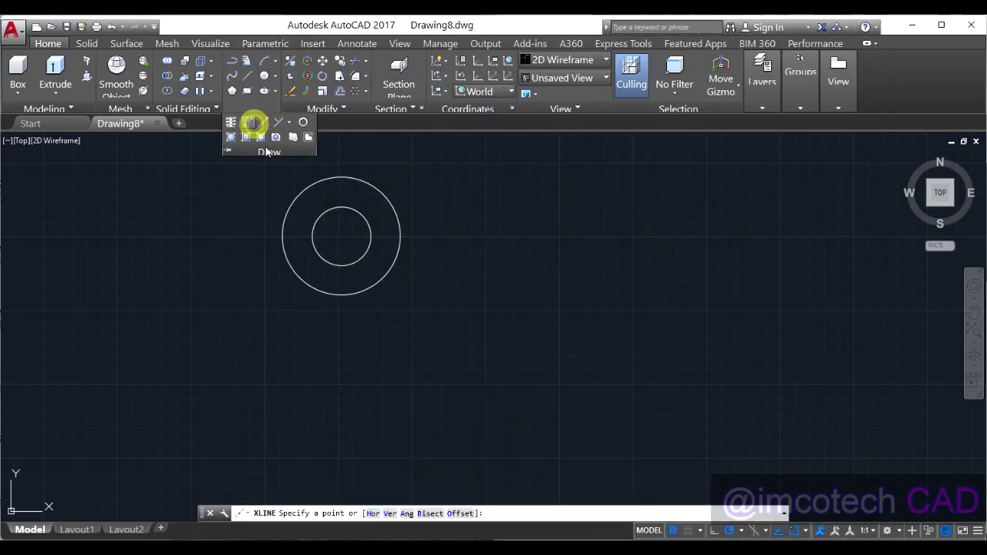
{"action": "left_click", "coordinate": [342, 237]}
{"action": "left_click", "coordinate": [465, 238]}
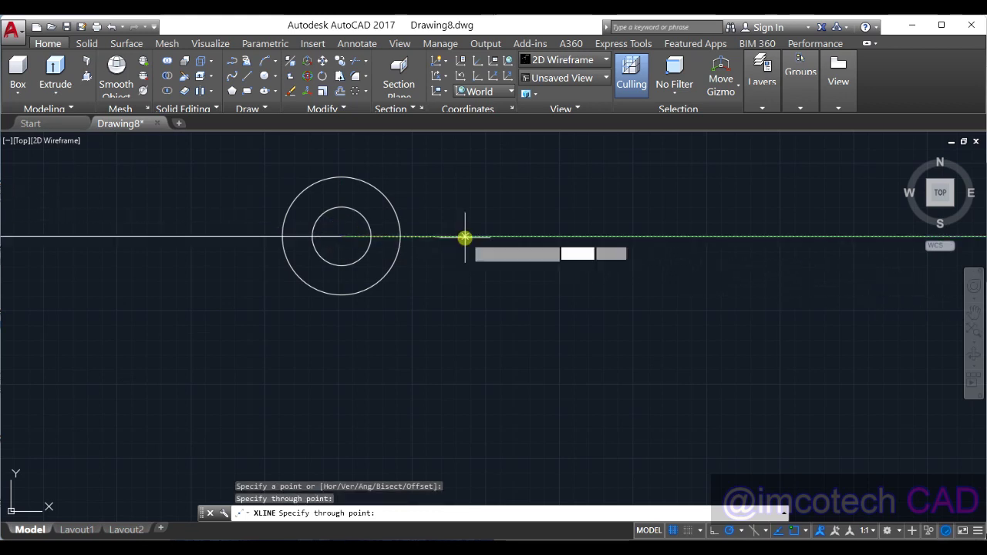
{"action": "key", "text": "Return"}
Offset the construction line 90 units downward, then bring up the reference image
{"action": "left_click", "coordinate": [340, 91]}
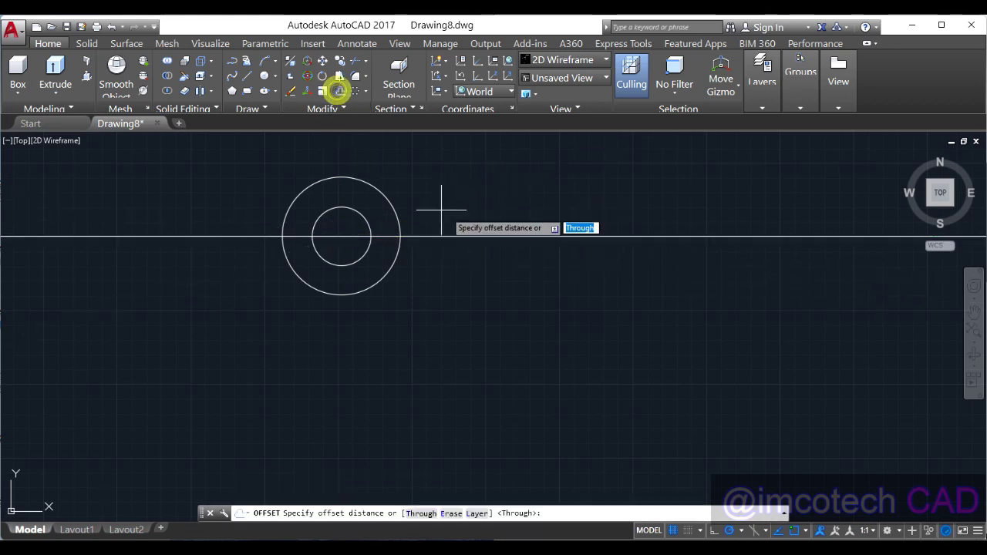
{"action": "type", "text": "90"}
{"action": "key", "text": "Return"}
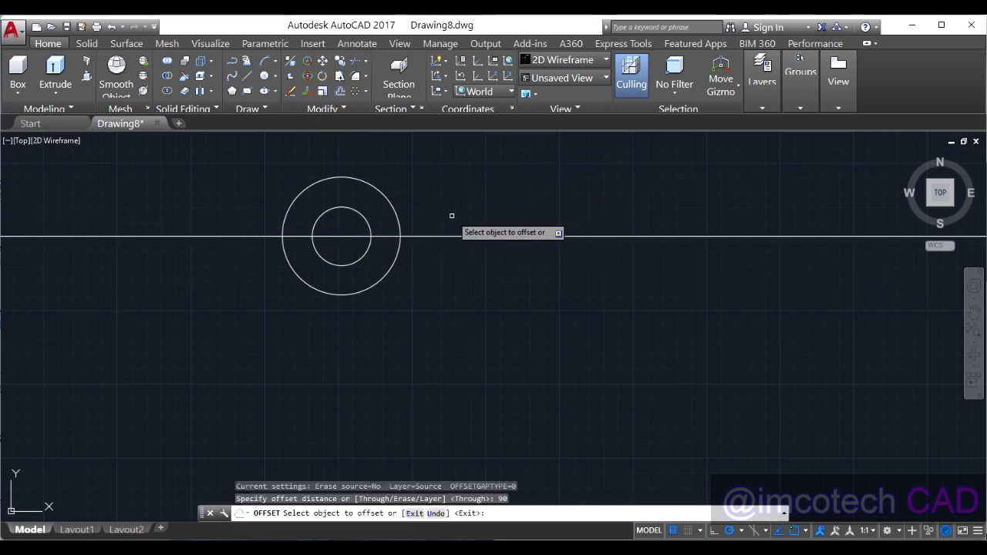
{"action": "left_click", "coordinate": [442, 236]}
{"action": "left_click", "coordinate": [442, 390]}
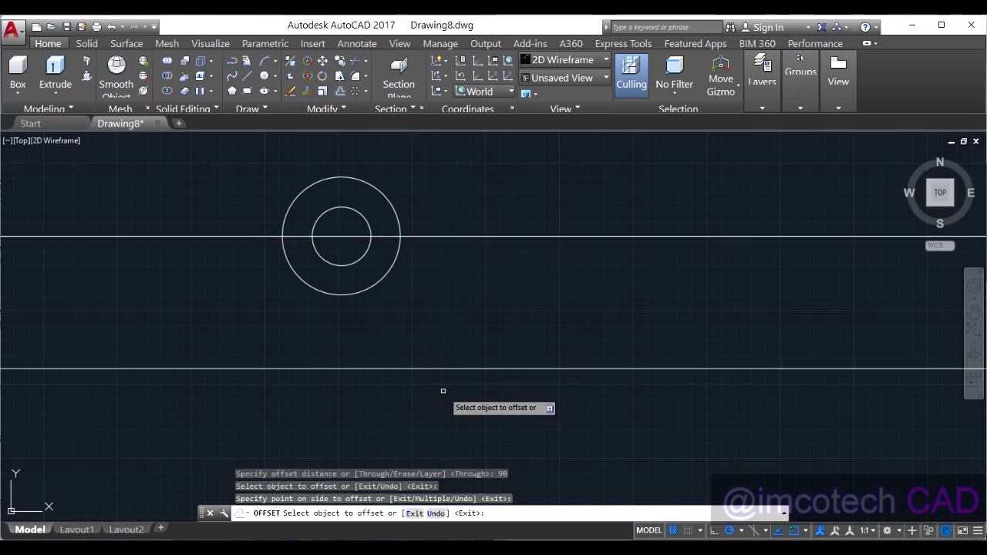
{"action": "key", "text": "Return"}
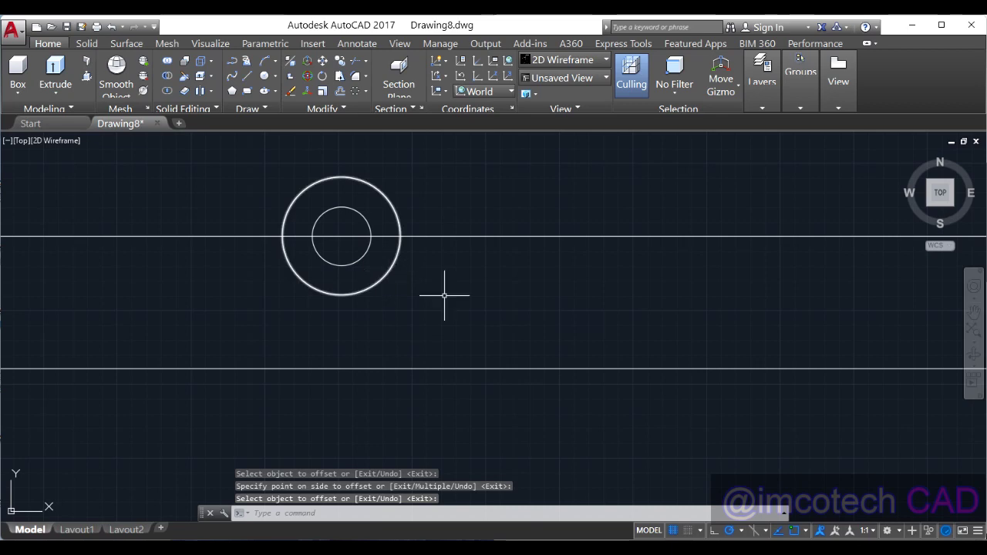
{"action": "left_click", "coordinate": [616, 534]}
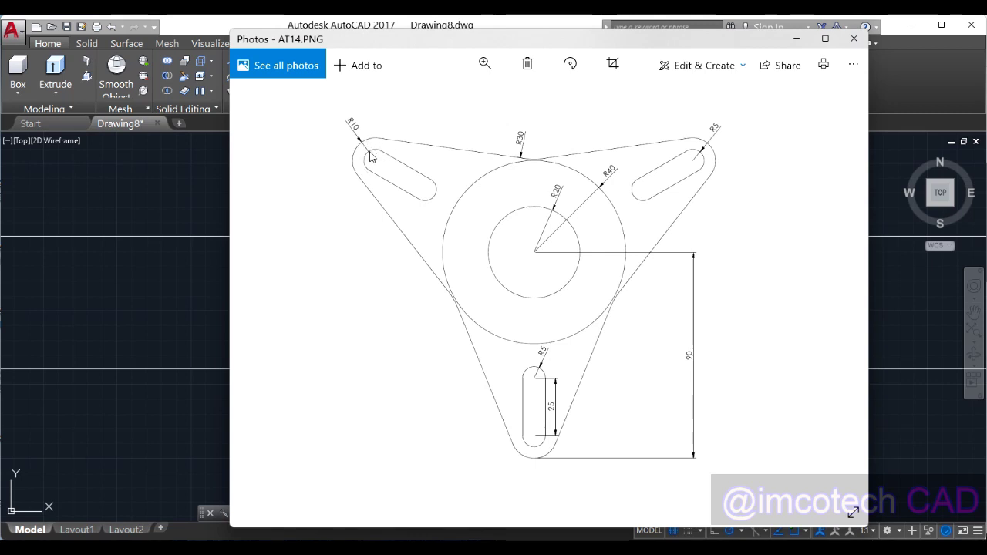
Minimize the reference image to return to the AutoCAD drawing
{"action": "left_click", "coordinate": [794, 39]}
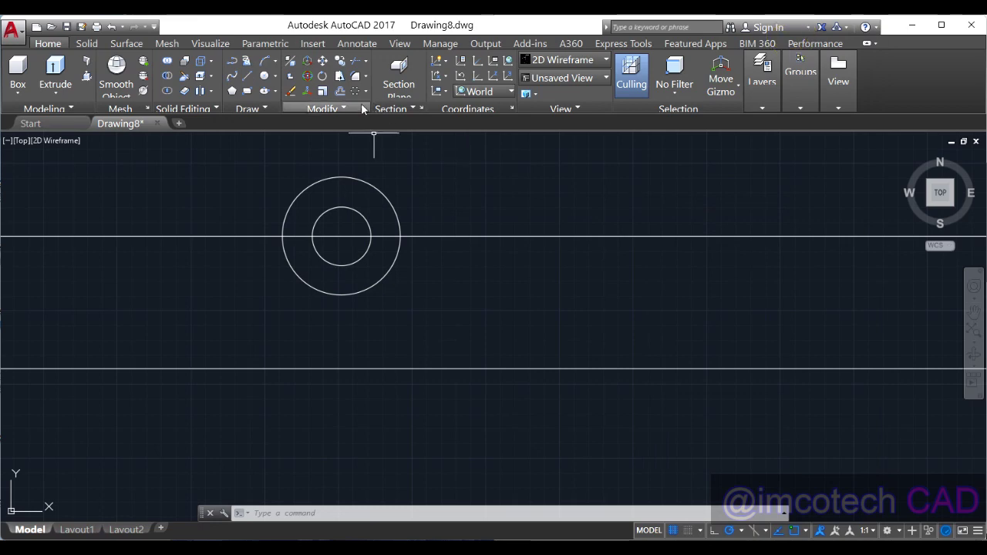
Offset the lower horizontal line 10 units upward
{"action": "left_click", "coordinate": [341, 76]}
{"action": "type", "text": "10"}
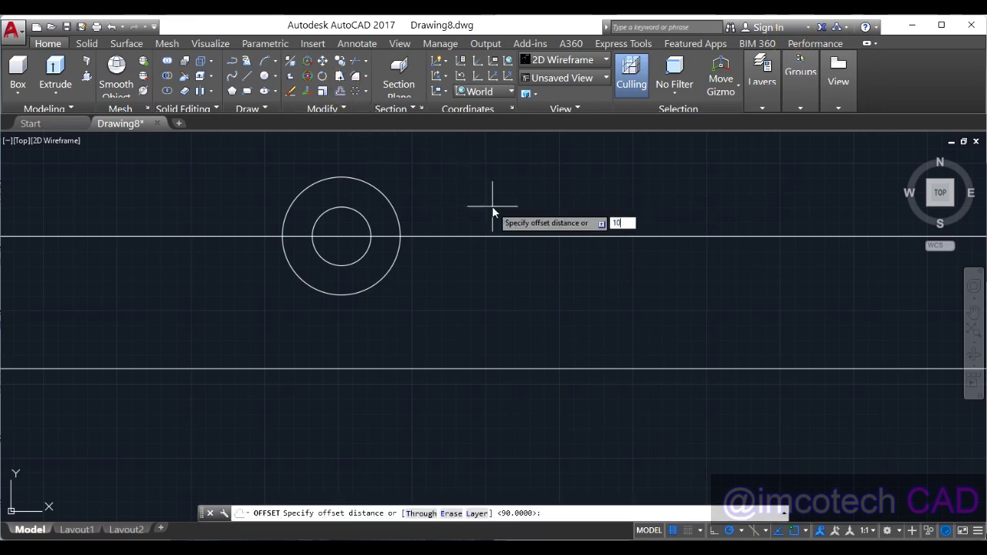
{"action": "key", "text": "Return"}
{"action": "left_click", "coordinate": [419, 368]}
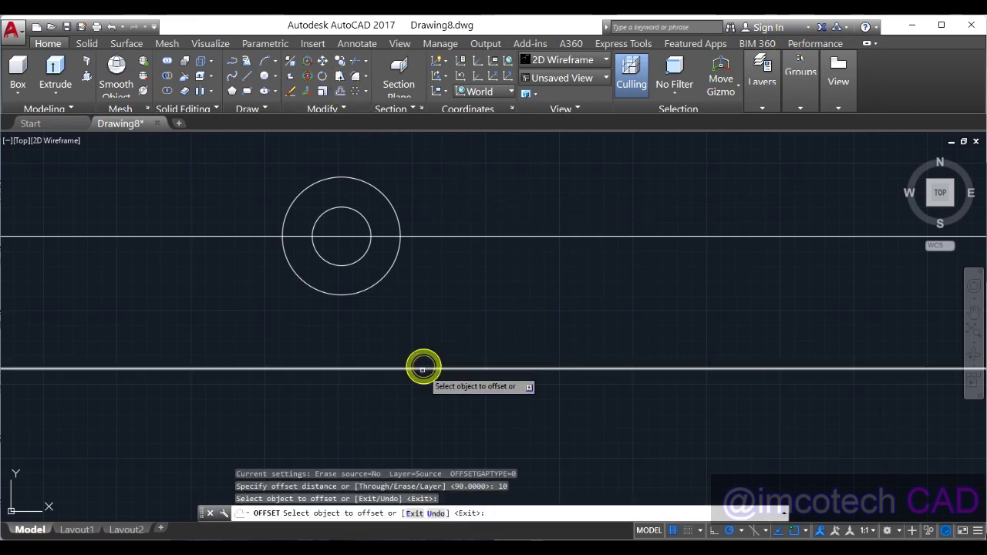
{"action": "left_click", "coordinate": [436, 326]}
{"action": "key", "text": "Escape"}
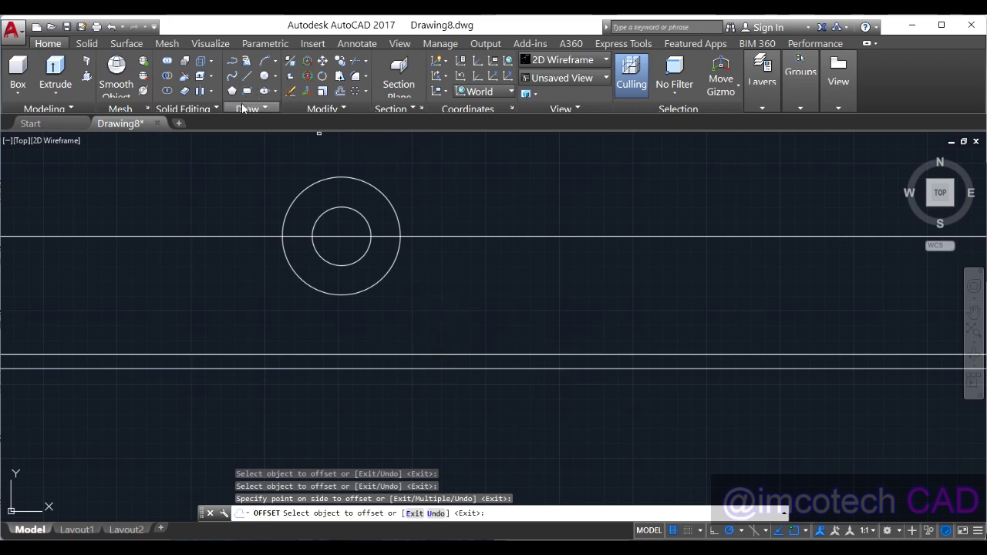
Draw a vertical construction line through the circles' centre
{"action": "left_click", "coordinate": [246, 108]}
{"action": "left_click", "coordinate": [278, 122]}
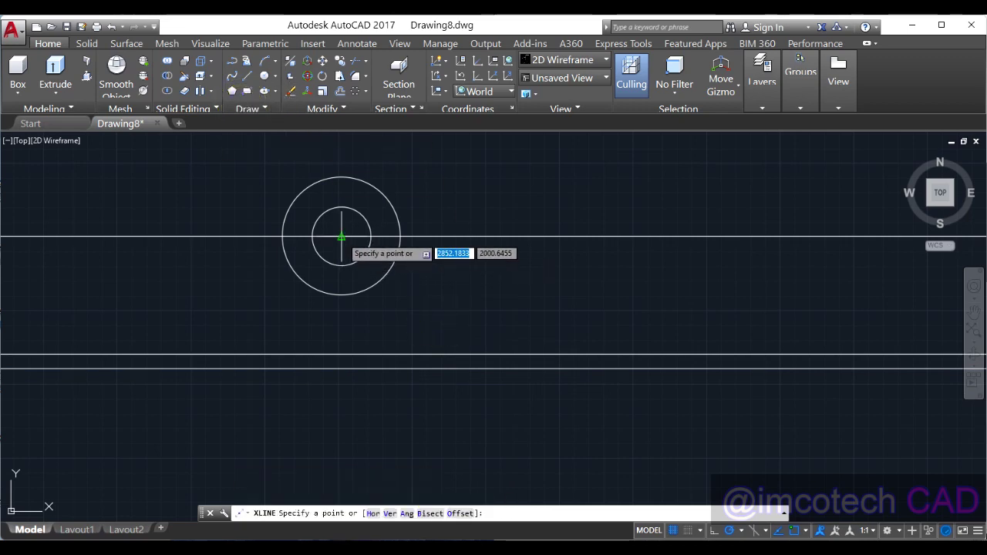
{"action": "left_click", "coordinate": [341, 236]}
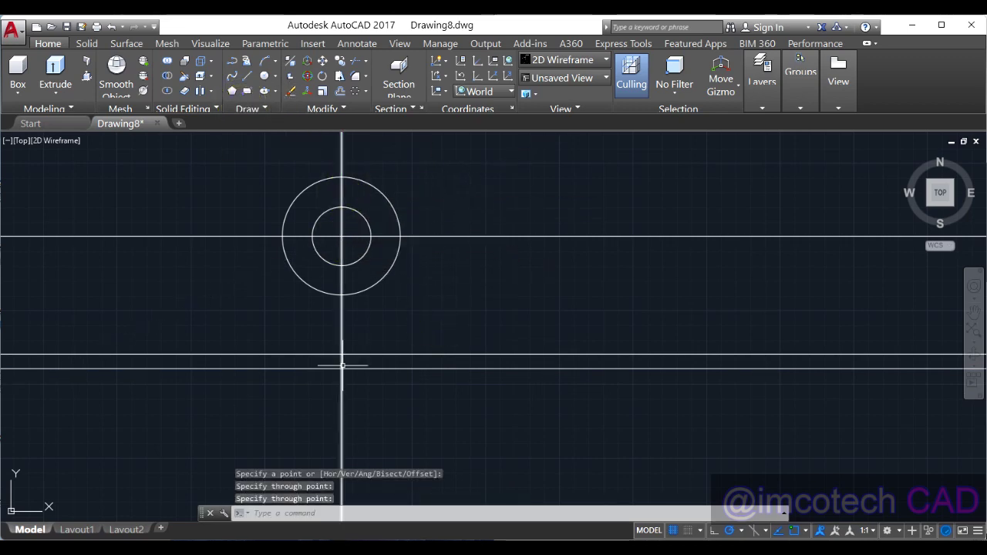
{"action": "left_click", "coordinate": [341, 361]}
{"action": "key", "text": "Return"}
Draw a radius-10 circle where the vertical and new lines cross, plus a concentric radius-5 circle
{"action": "left_click", "coordinate": [264, 76]}
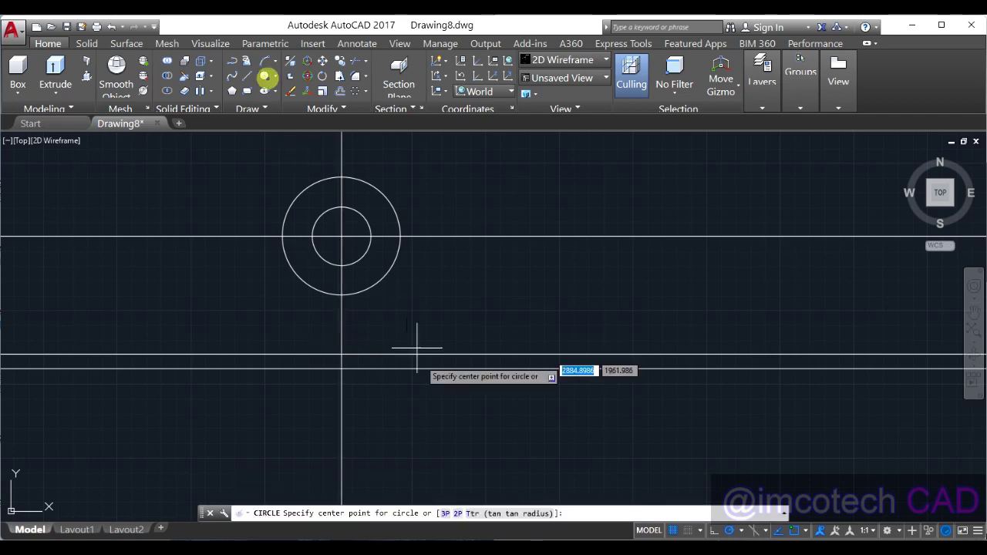
{"action": "left_click", "coordinate": [342, 354]}
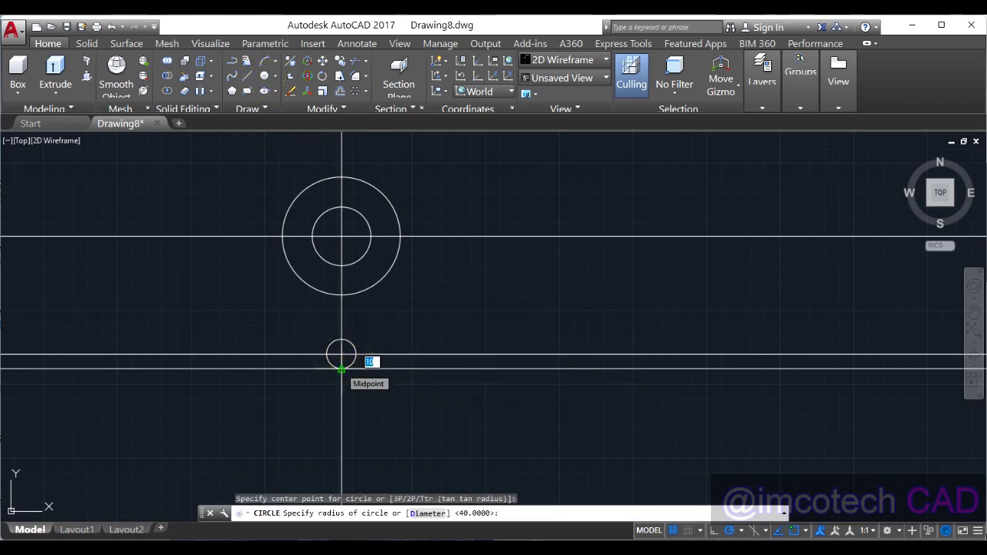
{"action": "left_click", "coordinate": [342, 369]}
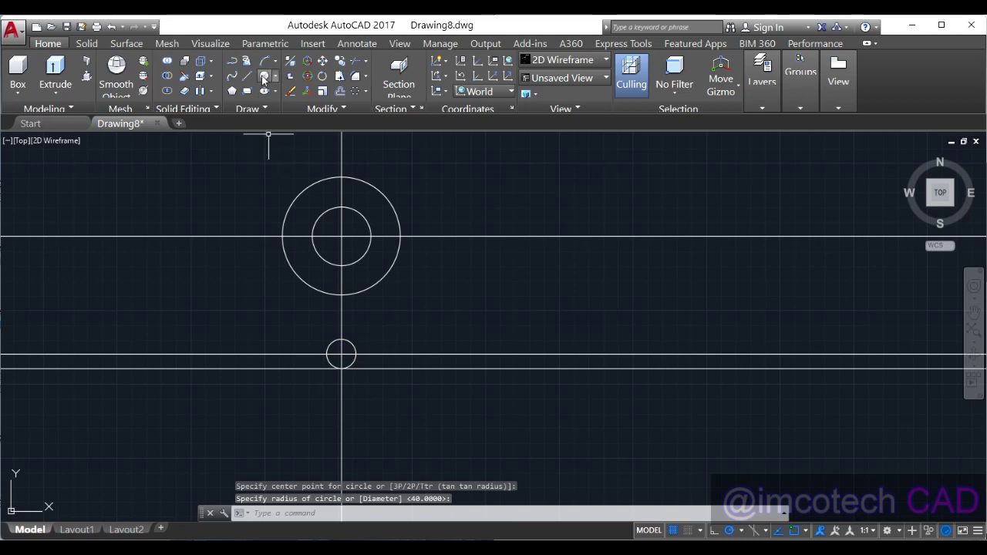
{"action": "scroll", "coordinate": [342, 353], "scroll_direction": "up", "scroll_amount": 2}
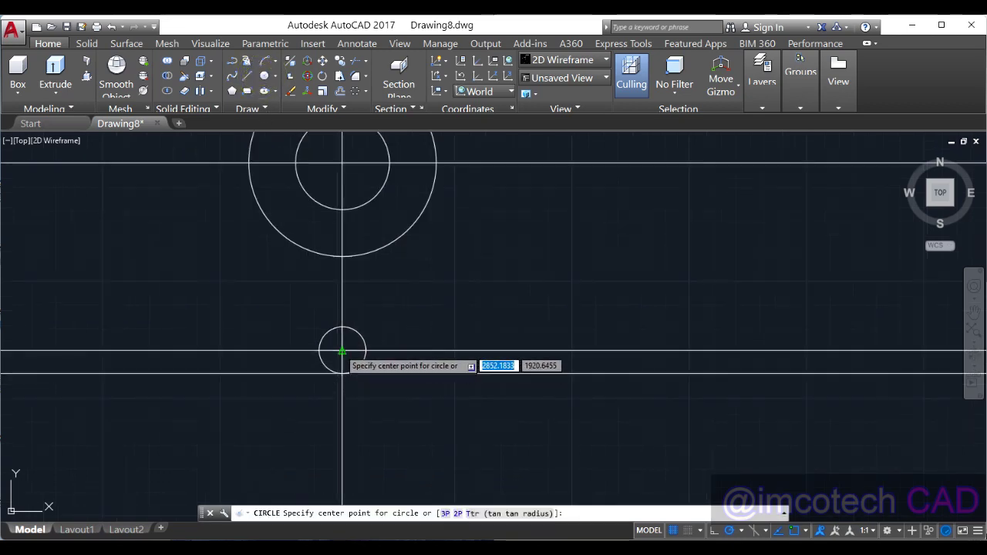
{"action": "left_click", "coordinate": [341, 354]}
{"action": "type", "text": "5"}
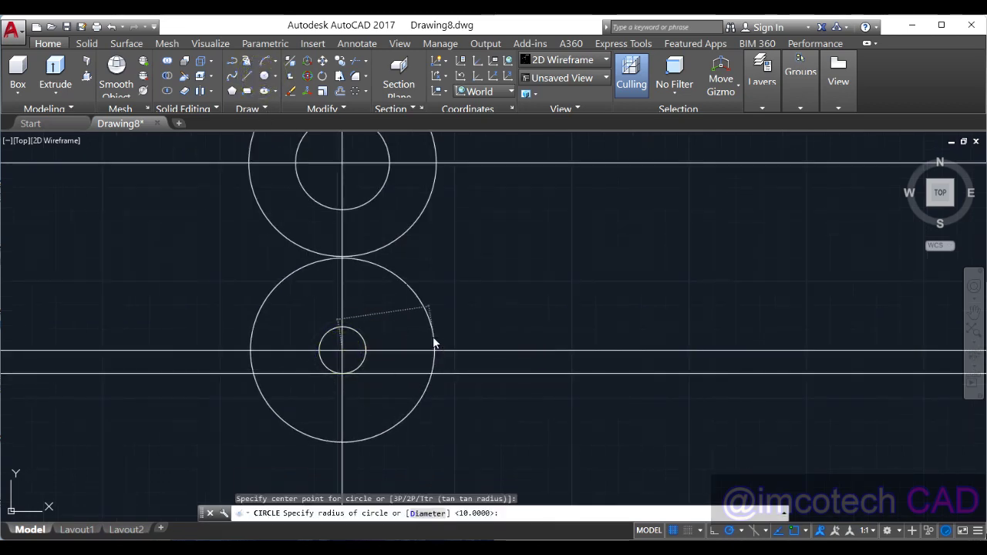
{"action": "key", "text": "Return"}
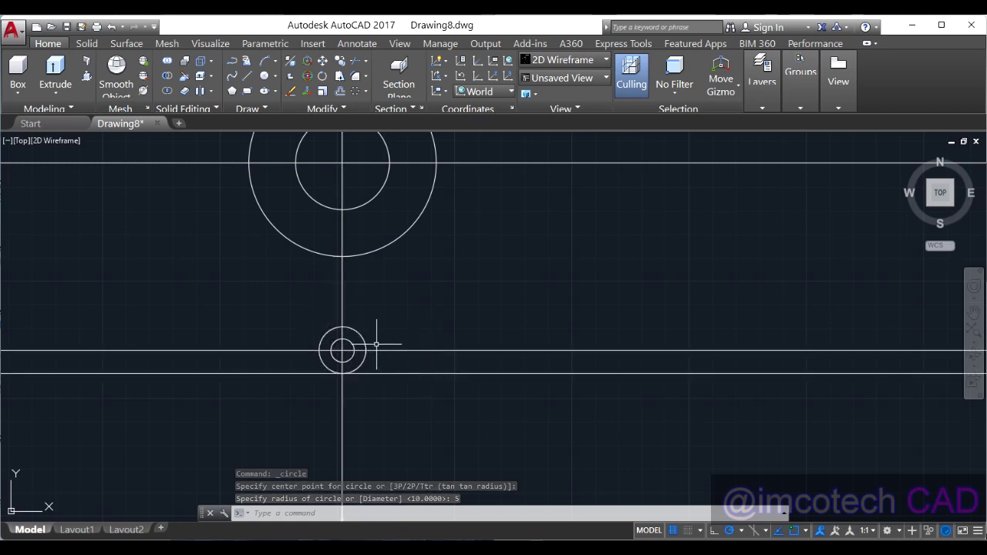
{"action": "left_click", "coordinate": [356, 60]}
Trim away the upper half of the radius-5 circle, then check the AT14 reference
{"action": "key", "text": "Return"}
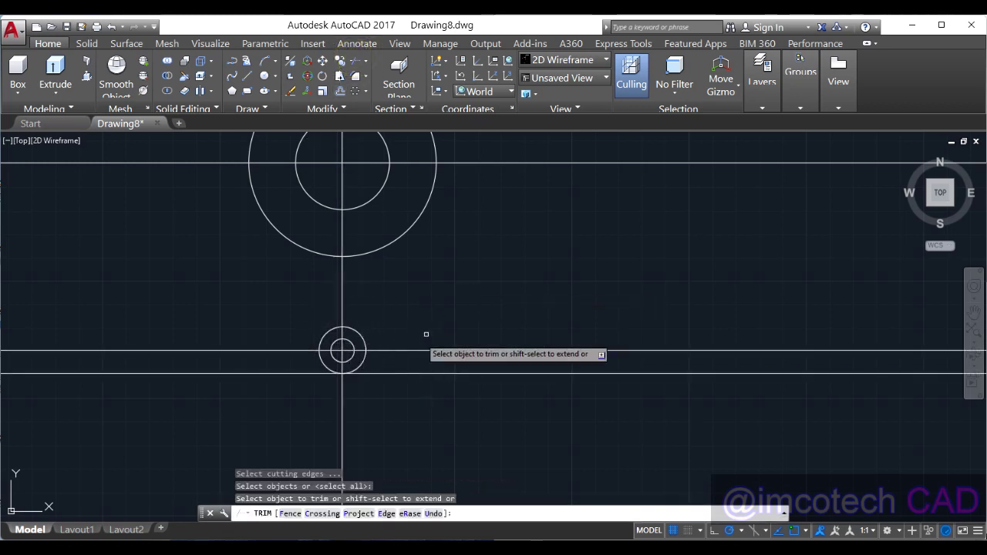
{"action": "left_click", "coordinate": [340, 340]}
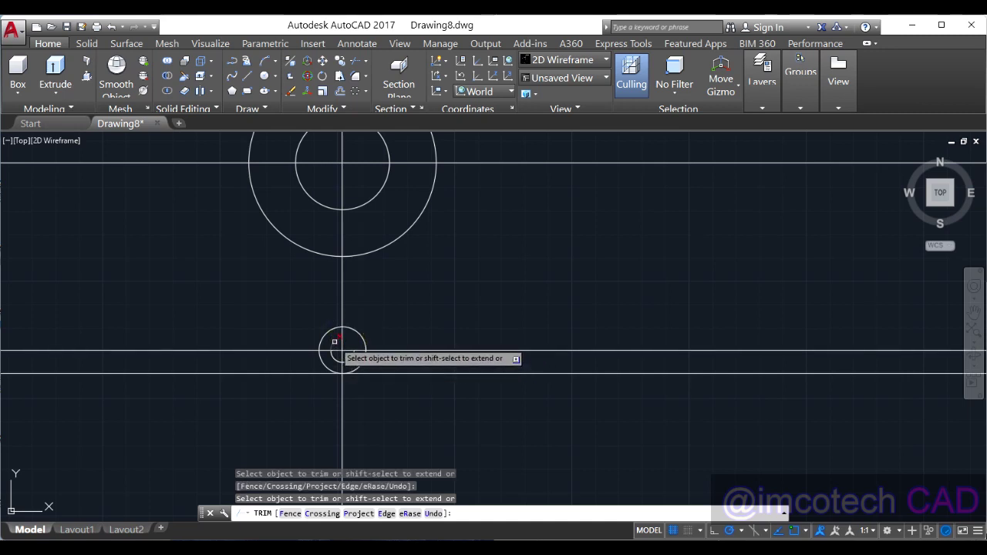
{"action": "right_click", "coordinate": [528, 295]}
{"action": "left_click", "coordinate": [565, 306]}
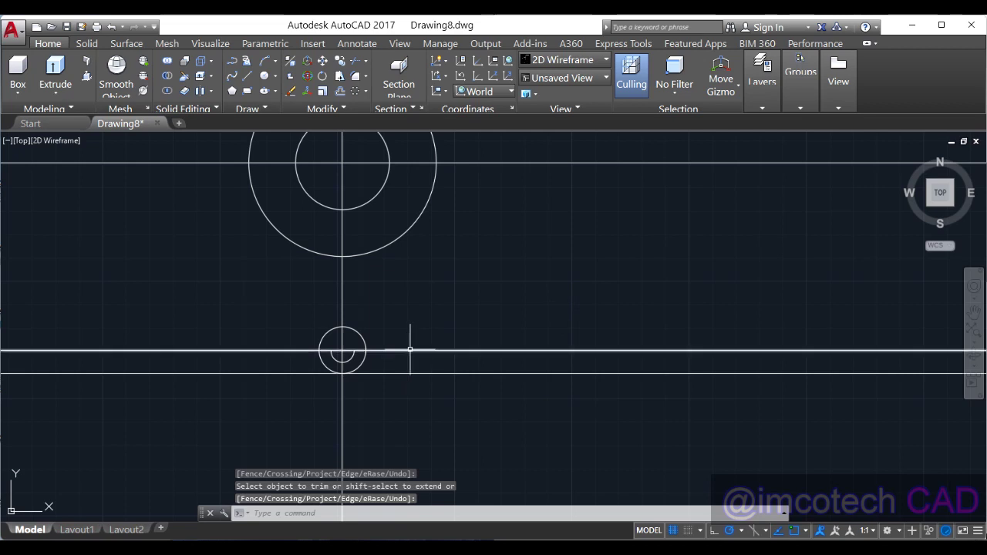
{"action": "left_click", "coordinate": [527, 501]}
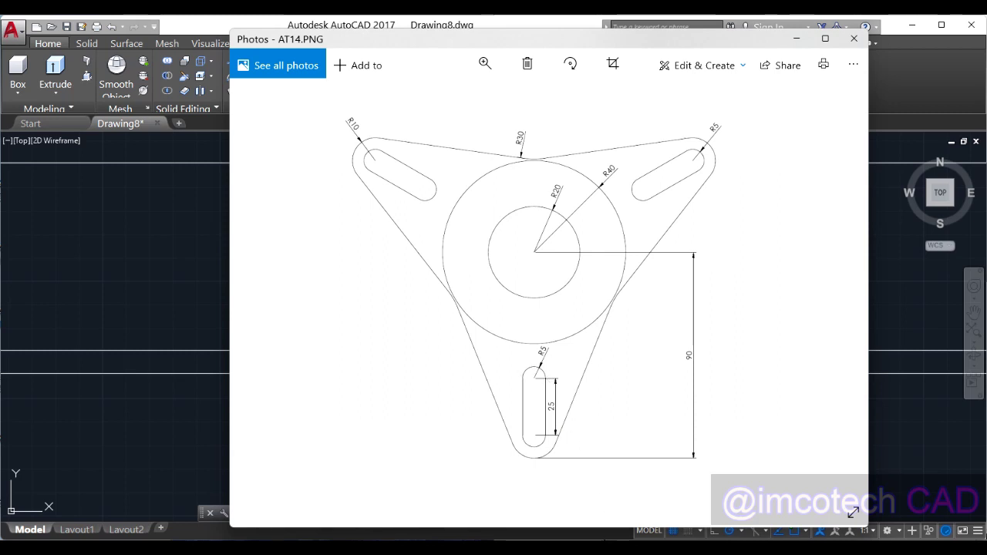
{"action": "key", "text": "alt+Tab"}
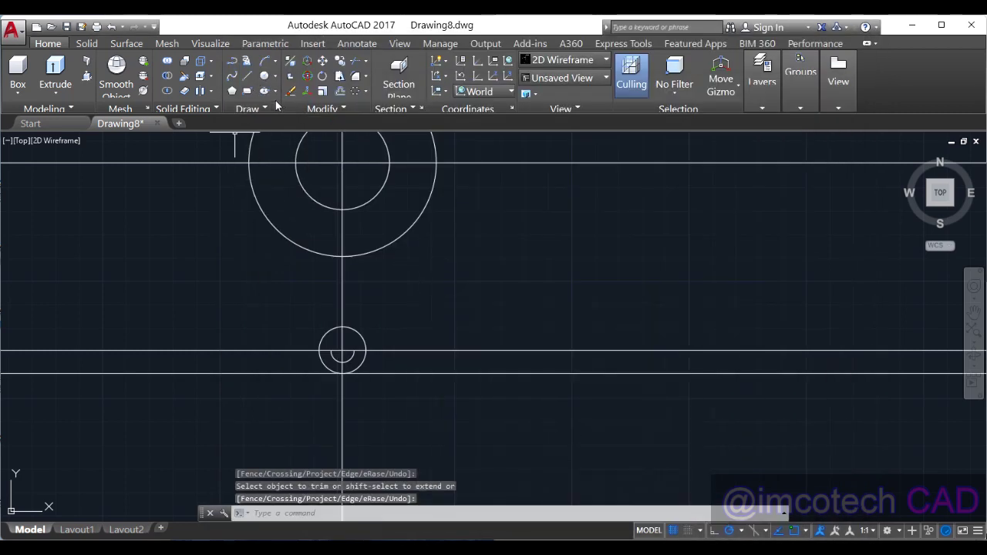
Offset the horizontal line 25 units upward
{"action": "left_click", "coordinate": [340, 91]}
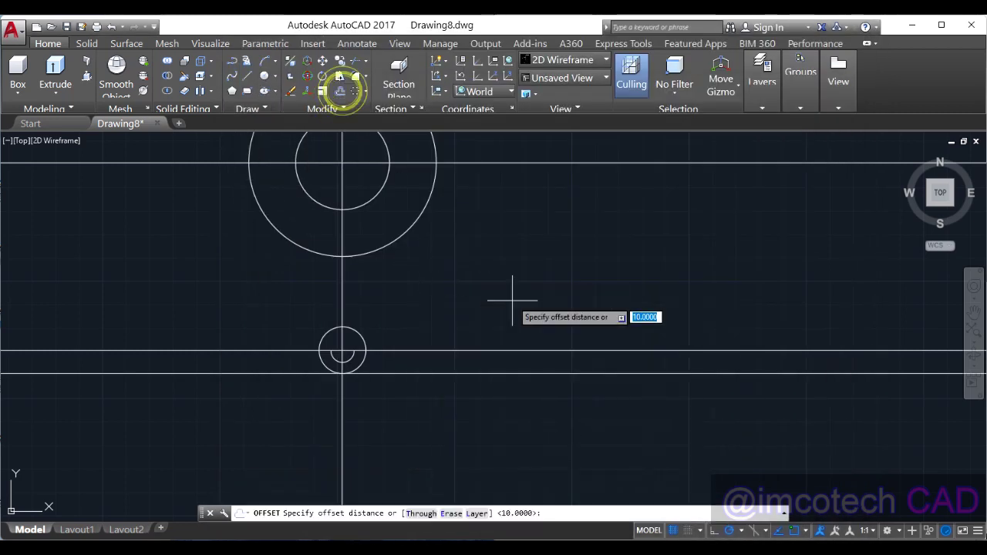
{"action": "type", "text": "25"}
{"action": "key", "text": "Return"}
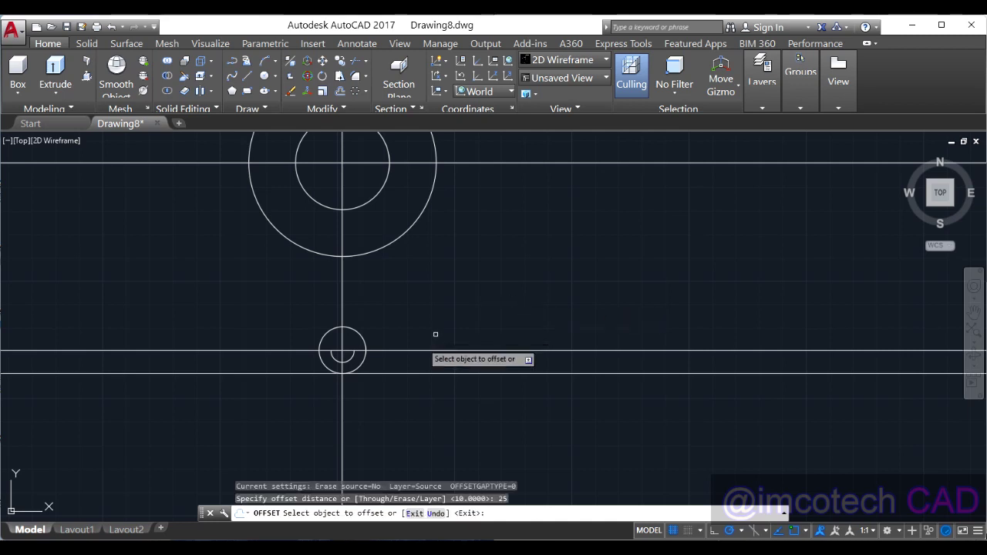
{"action": "left_click", "coordinate": [396, 351]}
{"action": "left_click", "coordinate": [401, 267]}
{"action": "right_click", "coordinate": [401, 267]}
{"action": "left_click", "coordinate": [424, 277]}
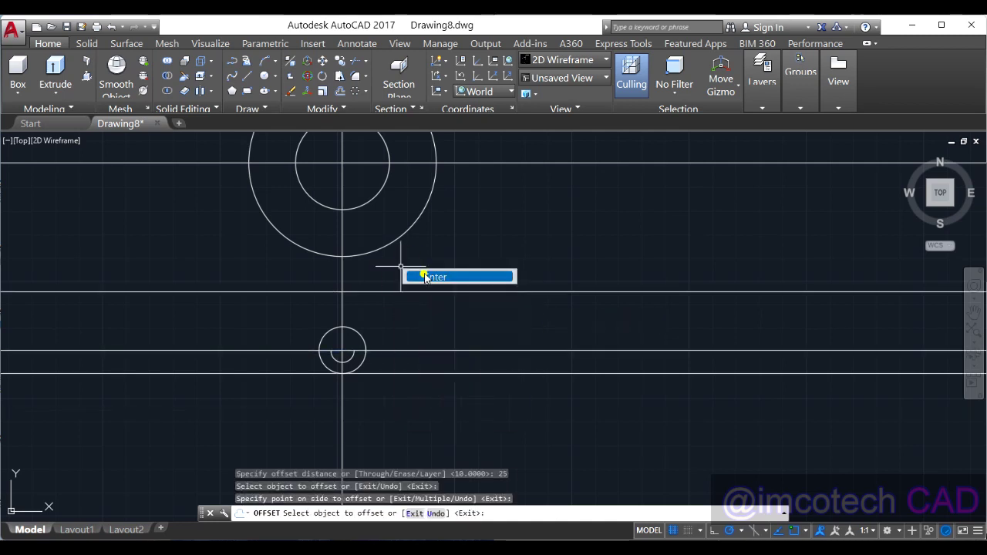
Draw a radius-5 circle where the offset line crosses the vertical centre line
{"action": "left_click", "coordinate": [265, 61]}
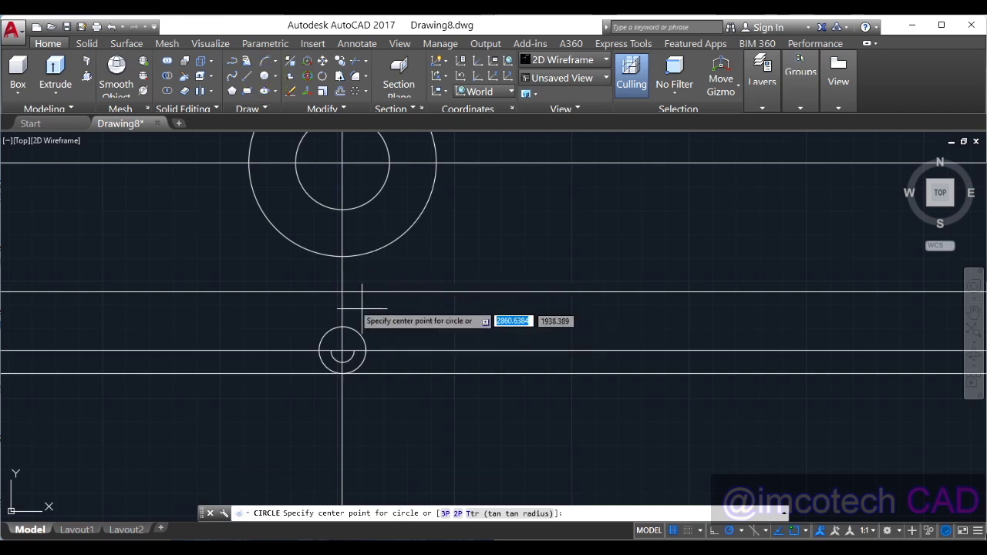
{"action": "left_click", "coordinate": [342, 292]}
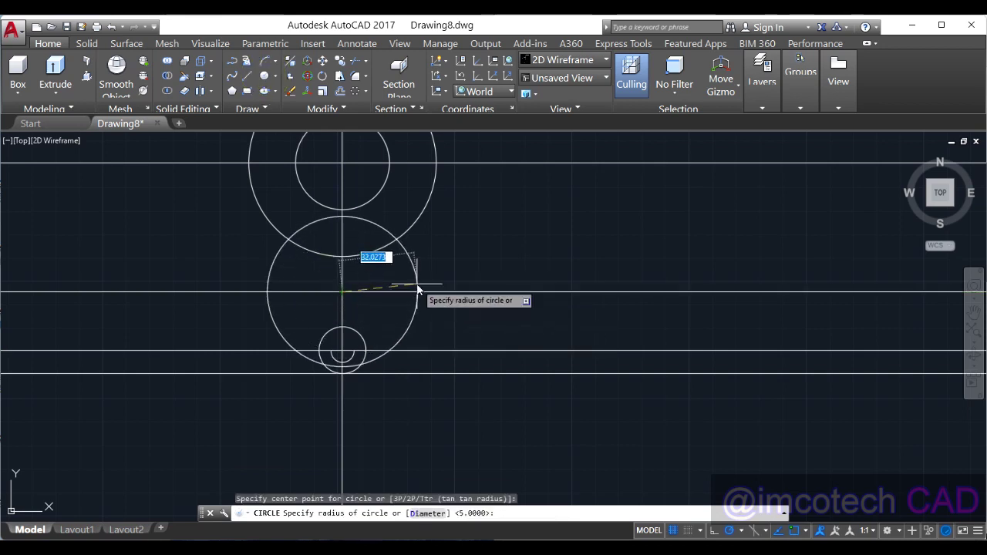
{"action": "type", "text": "5"}
{"action": "key", "text": "Return"}
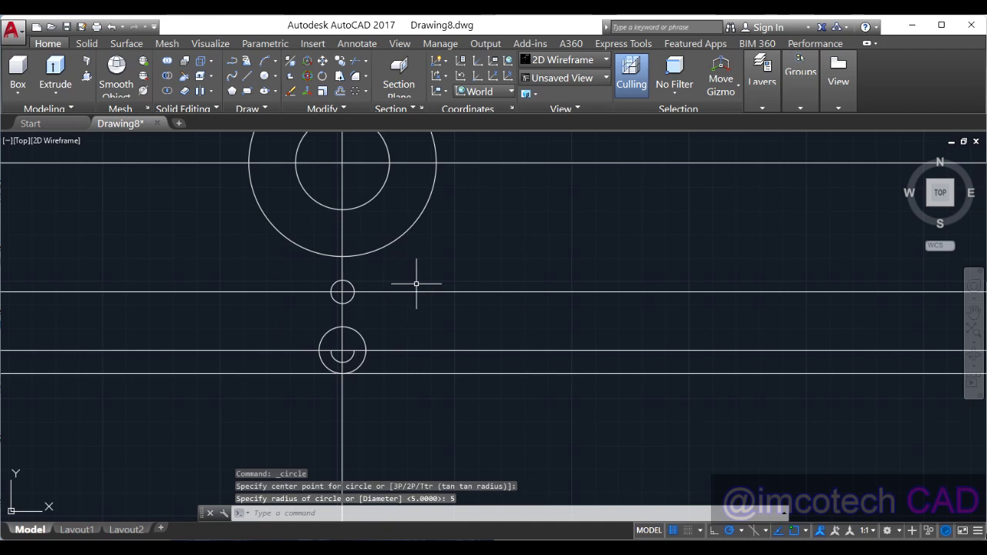
Draw two vertical slot side lines joining the upper R5 circle to the lower circle
{"action": "left_click", "coordinate": [247, 75]}
{"action": "left_click", "coordinate": [332, 291]}
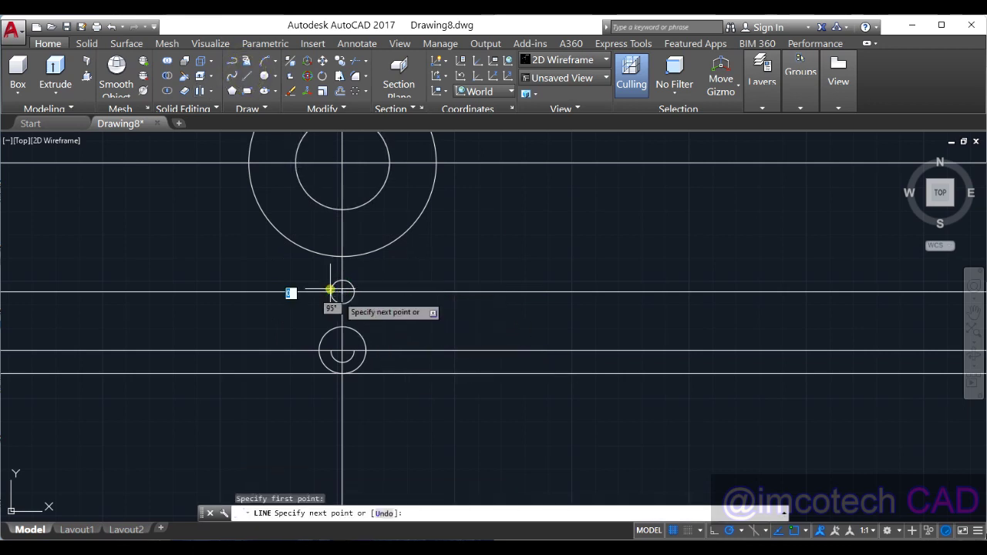
{"action": "left_click", "coordinate": [330, 352]}
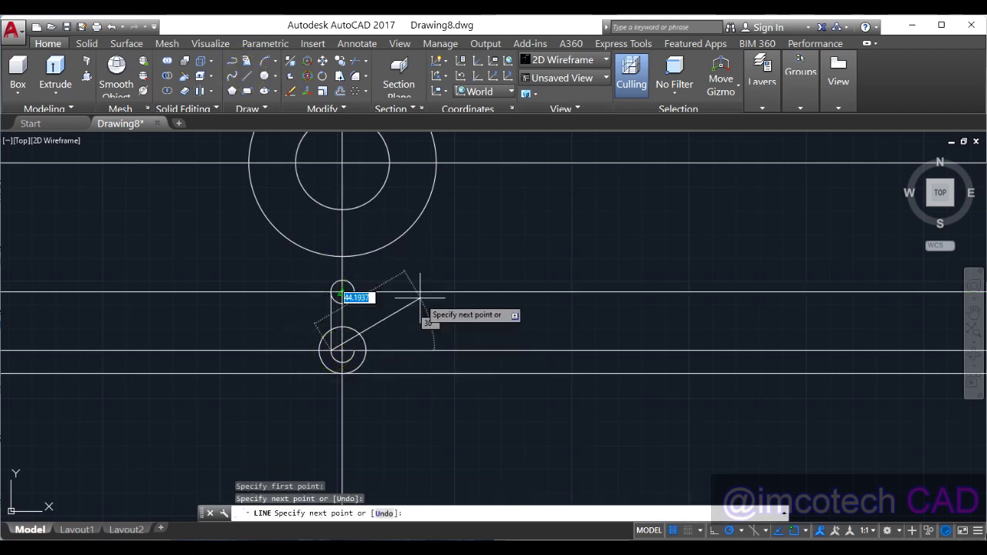
{"action": "key", "text": "Return"}
{"action": "key", "text": "Return"}
{"action": "left_click", "coordinate": [353, 292]}
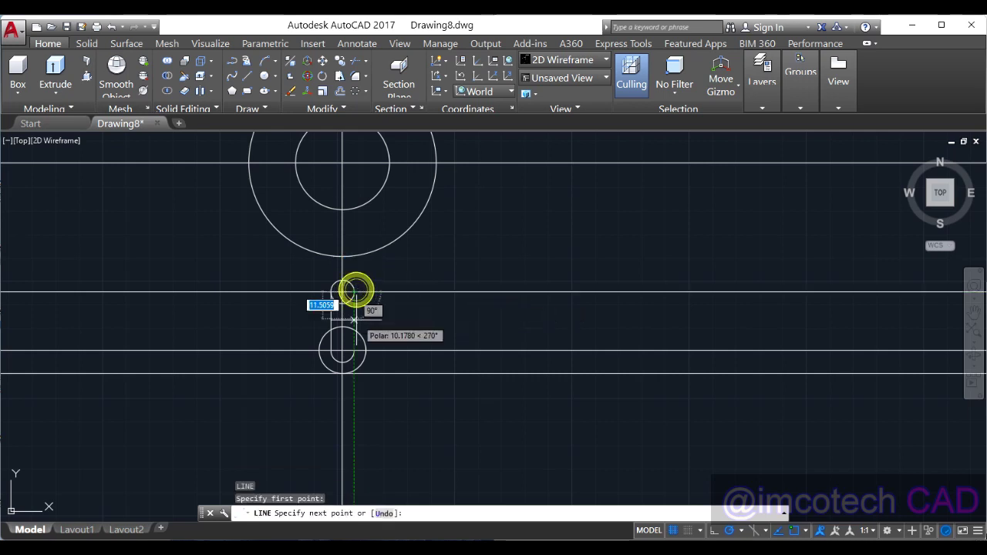
{"action": "left_click", "coordinate": [354, 351]}
{"action": "key", "text": "Return"}
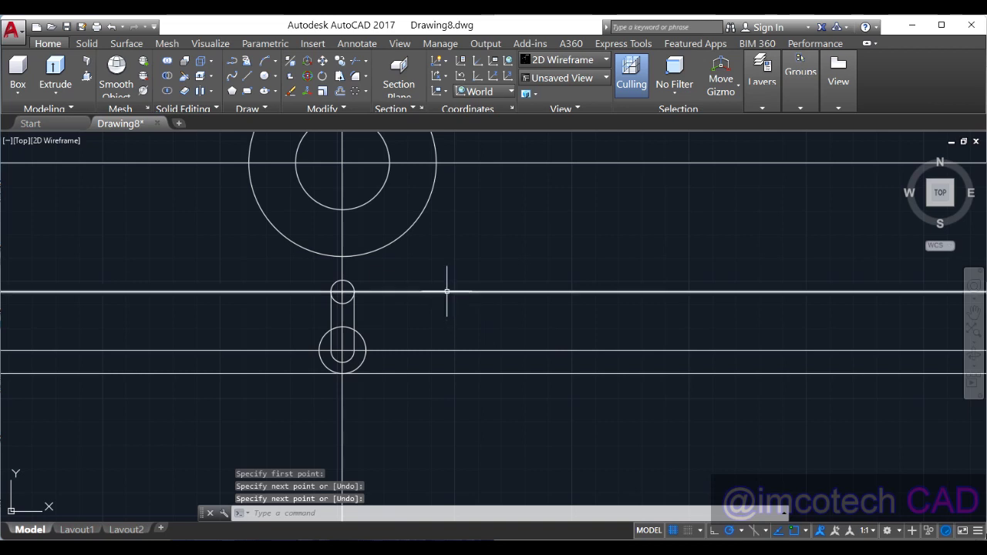
Delete the temporary horizontal offset line
{"action": "left_click", "coordinate": [475, 292]}
{"action": "key", "text": "Delete"}
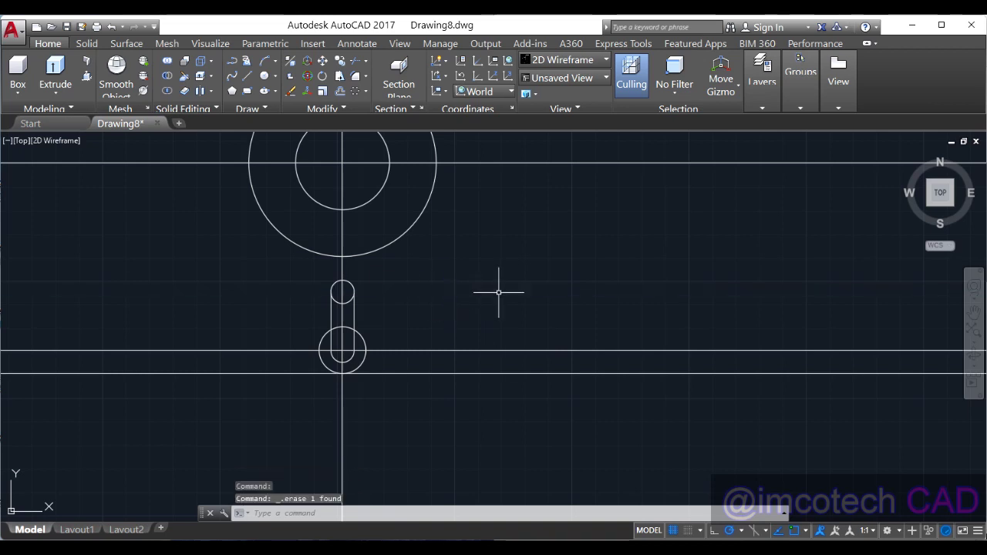
{"action": "left_click", "coordinate": [340, 61]}
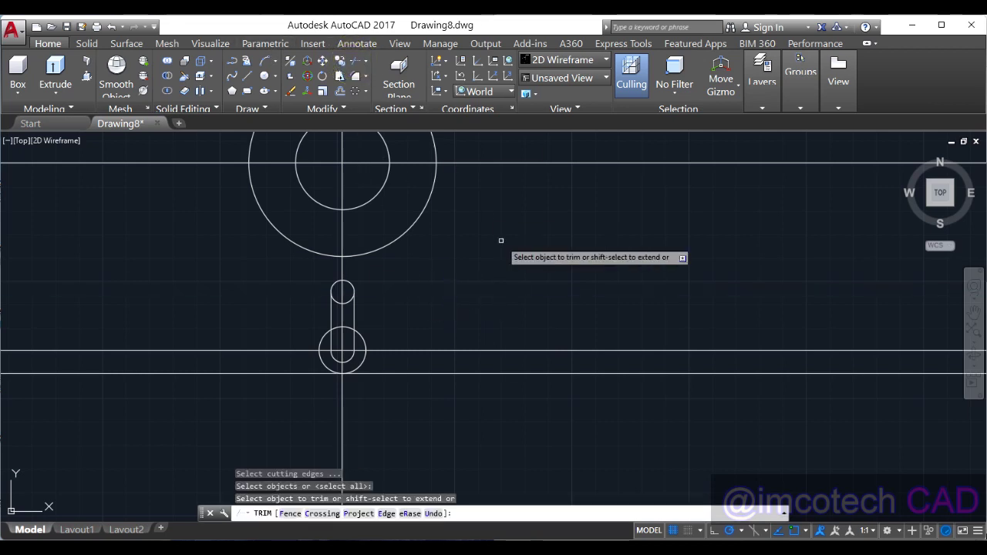
Trim the inner arcs of both slot circles for a clean rounded slot, then view the reference
{"action": "left_click", "coordinate": [350, 301]}
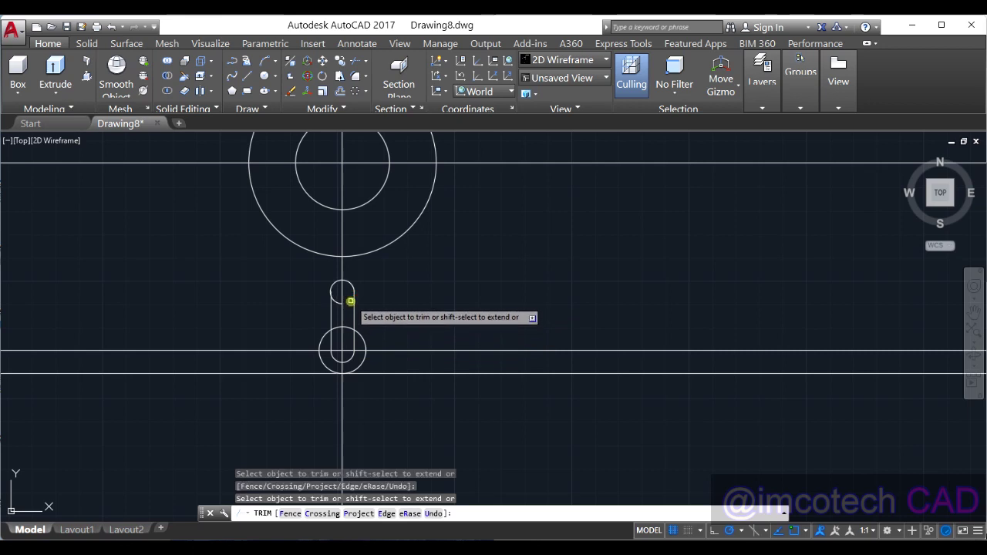
{"action": "left_click", "coordinate": [337, 301]}
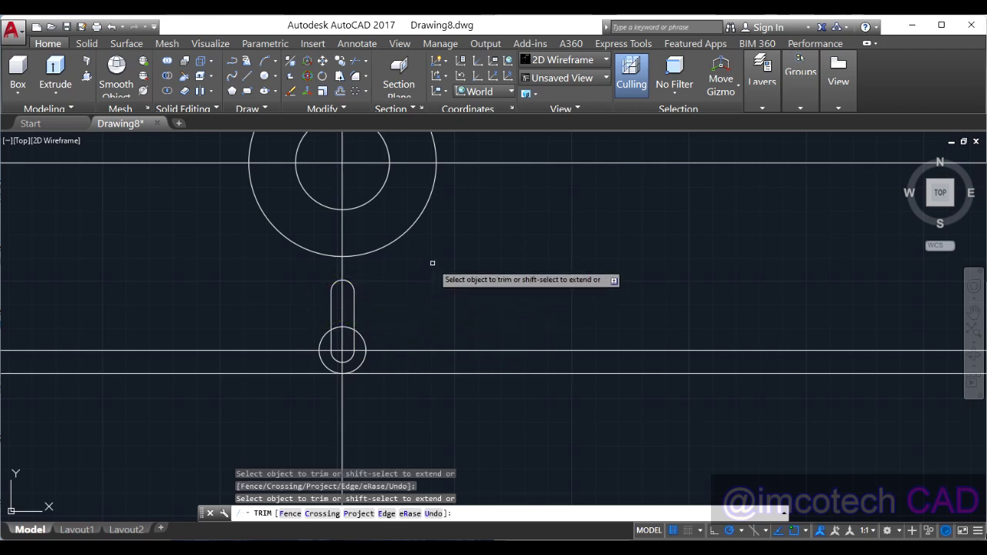
{"action": "left_click", "coordinate": [336, 327]}
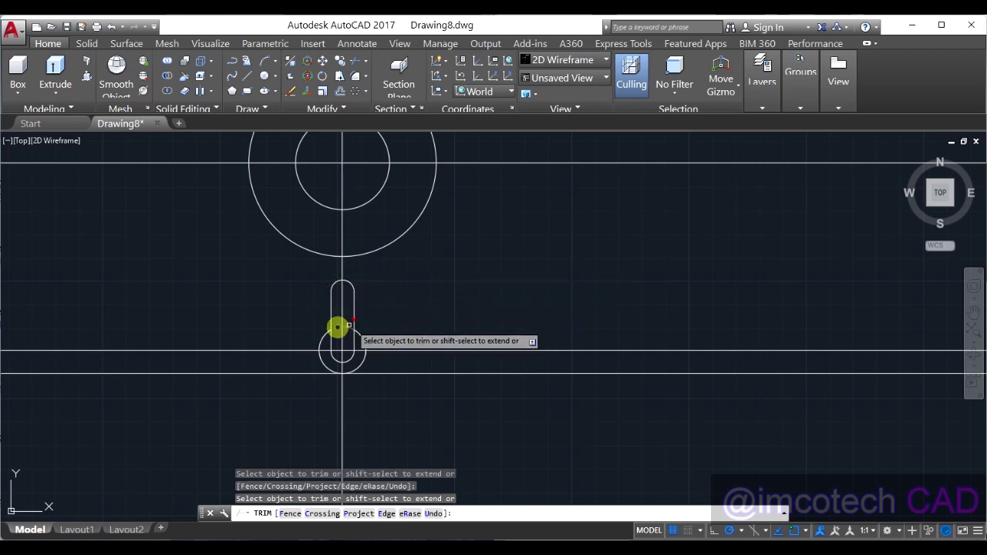
{"action": "right_click", "coordinate": [350, 328]}
{"action": "left_click", "coordinate": [458, 282]}
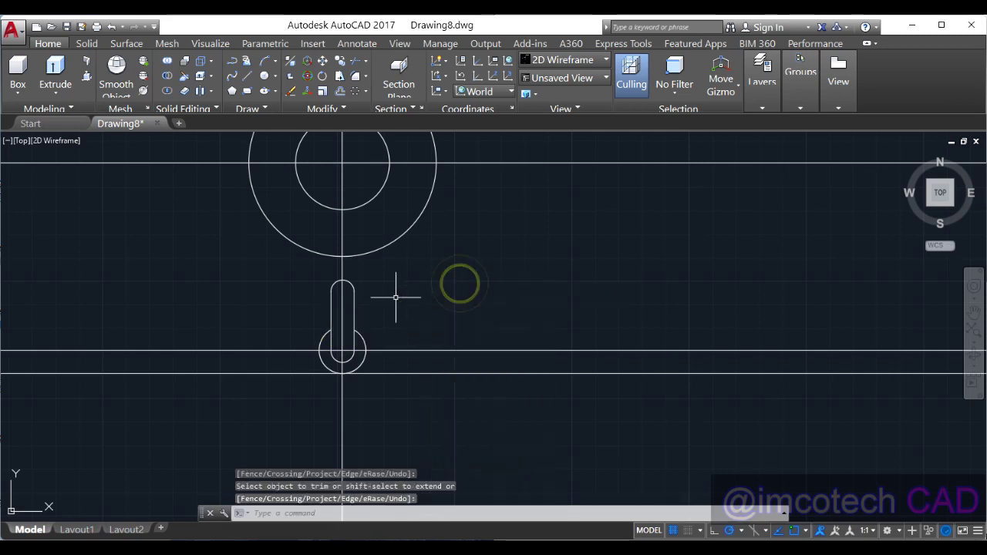
{"action": "scroll", "coordinate": [541, 382], "scroll_direction": "up", "scroll_amount": 2}
{"action": "scroll", "coordinate": [541, 381], "scroll_direction": "down", "scroll_amount": 2}
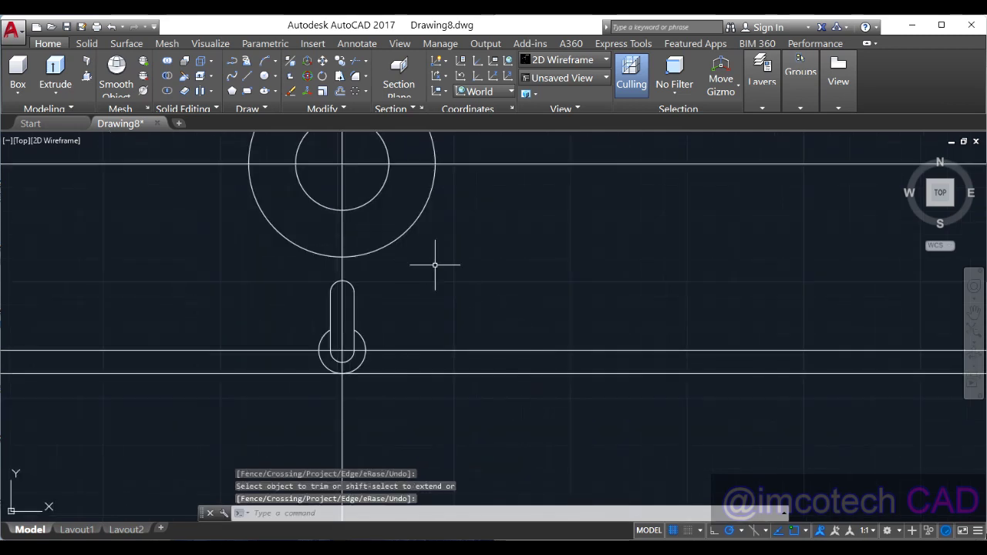
{"action": "scroll", "coordinate": [515, 334], "scroll_direction": "down", "scroll_amount": 2}
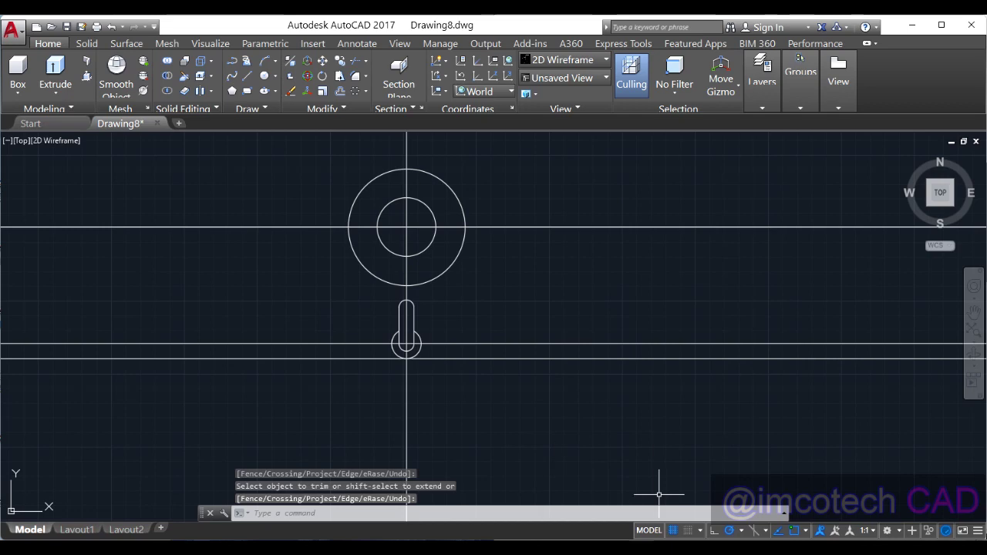
{"action": "key", "text": "alt+Tab"}
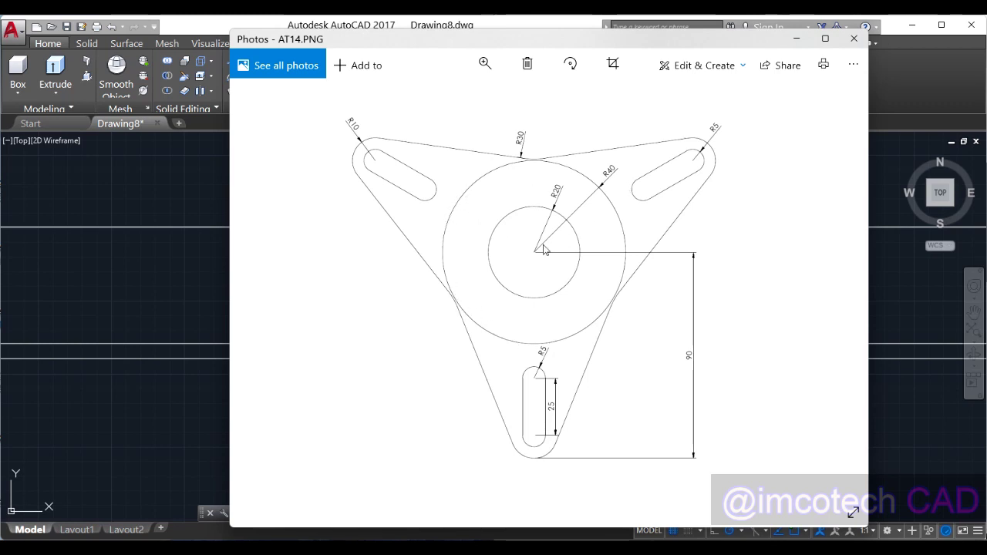
Zoom around the AT14 reference to study its dimensions, then minimize Photos
{"action": "scroll", "coordinate": [448, 292], "scroll_direction": "up", "scroll_amount": 1}
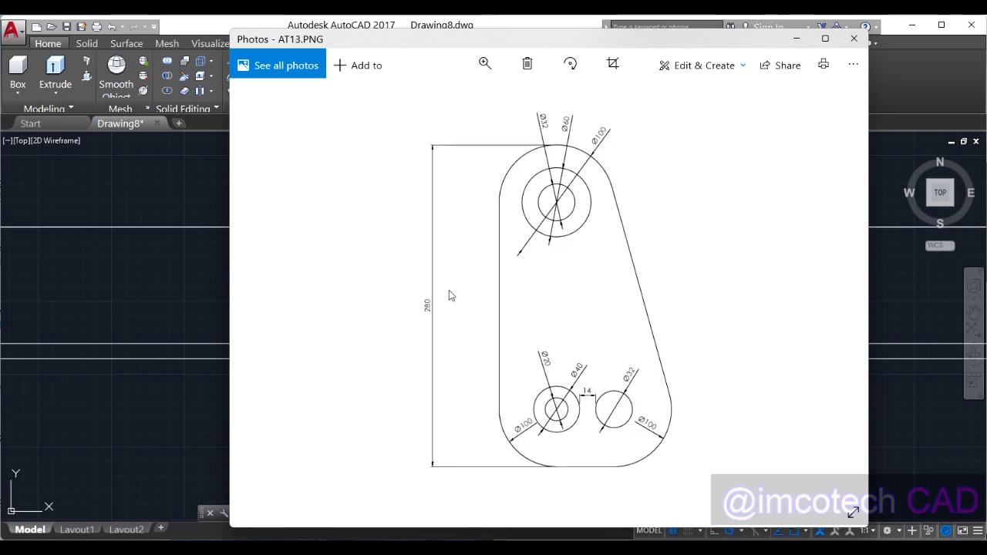
{"action": "scroll", "coordinate": [449, 295], "scroll_direction": "down", "scroll_amount": 1}
{"action": "scroll", "coordinate": [452, 297], "scroll_direction": "up", "scroll_amount": 3, "text": "ctrl"}
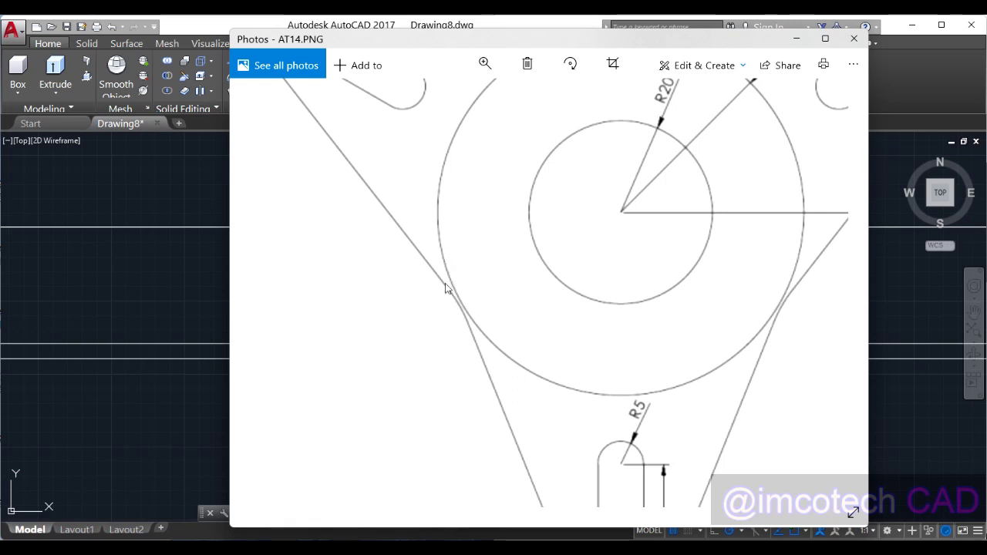
{"action": "scroll", "coordinate": [617, 185], "scroll_direction": "down", "scroll_amount": 3}
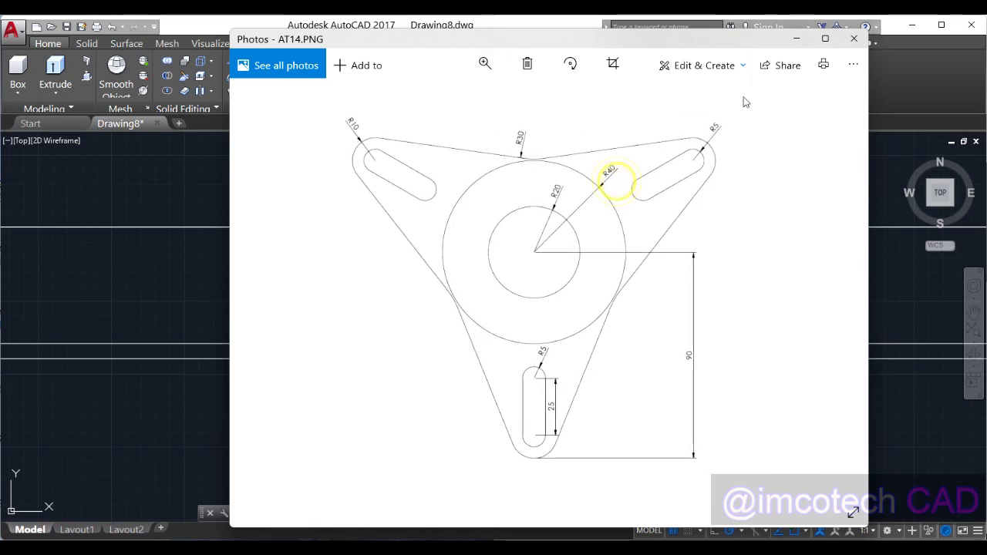
{"action": "left_click", "coordinate": [797, 39]}
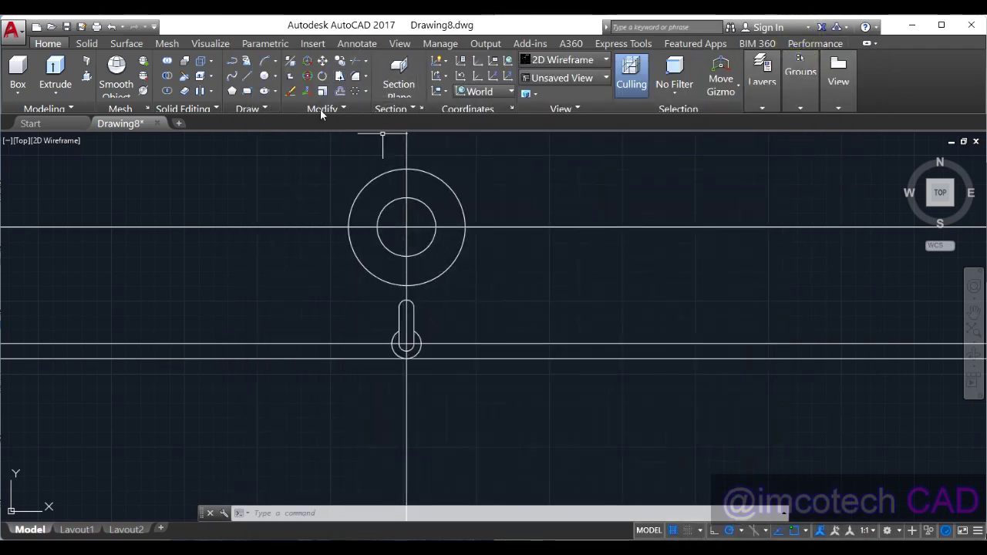
Draw a line tangent to the small slot-end circle and the R40 circle on one side
{"action": "left_click", "coordinate": [245, 76]}
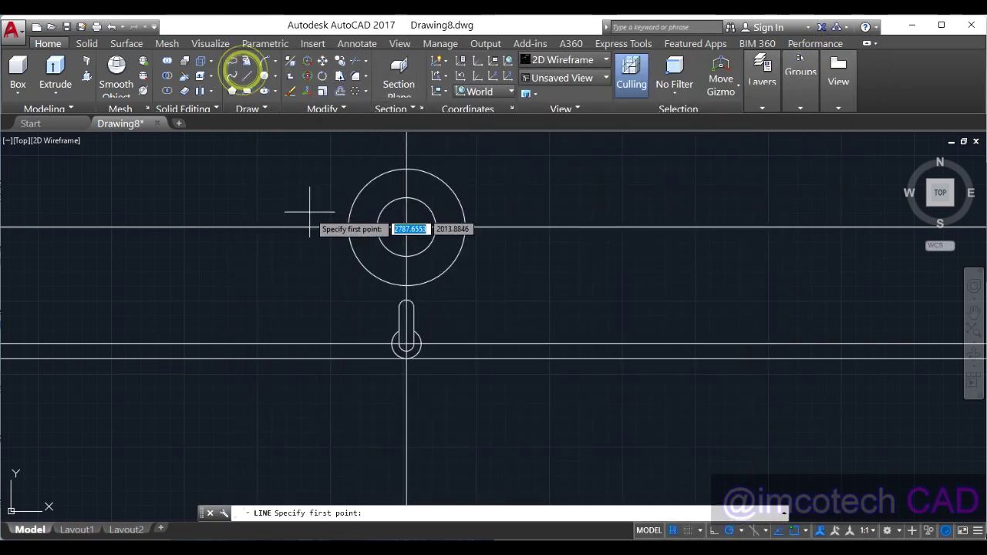
{"action": "right_click", "coordinate": [291, 279], "text": "shift"}
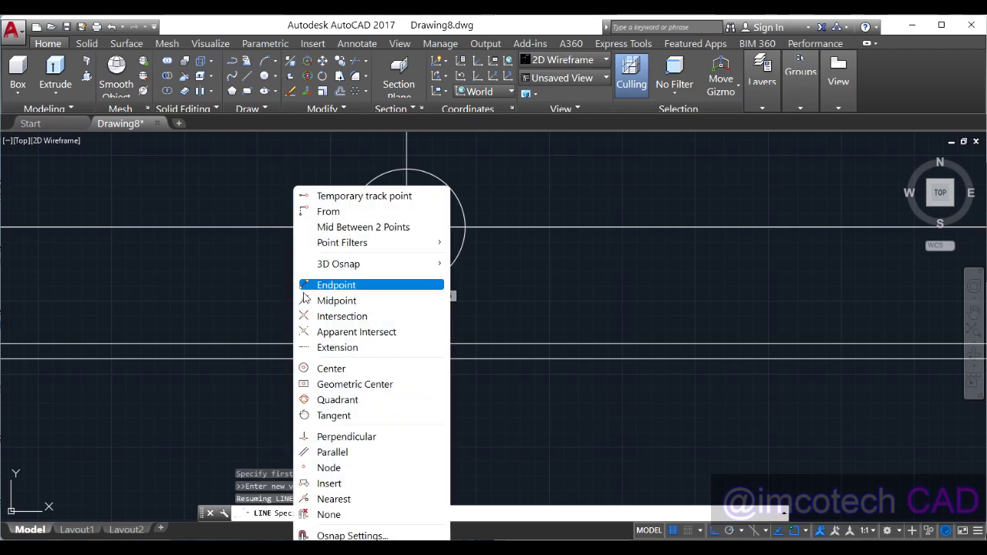
{"action": "left_click", "coordinate": [334, 415]}
{"action": "left_click", "coordinate": [395, 340]}
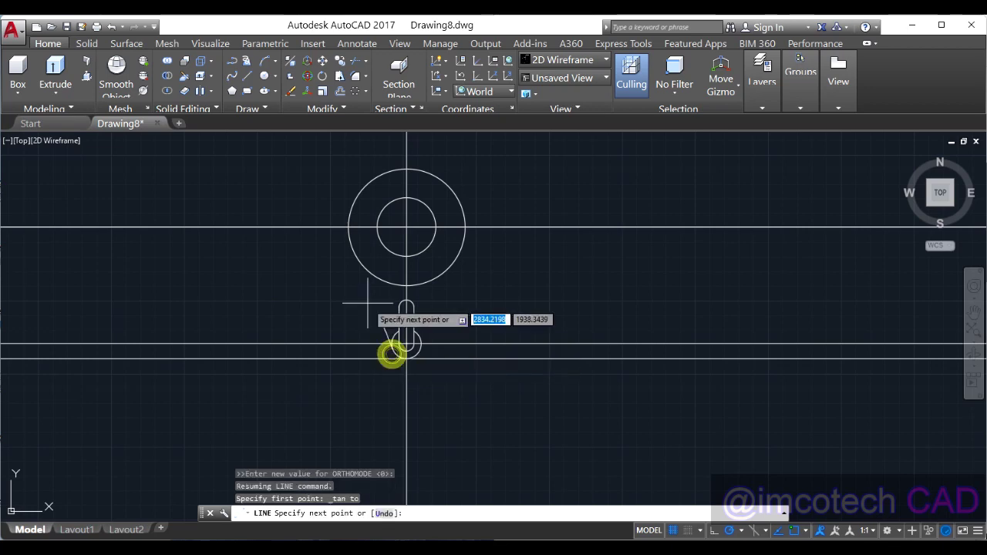
{"action": "right_click", "coordinate": [333, 271], "text": "shift"}
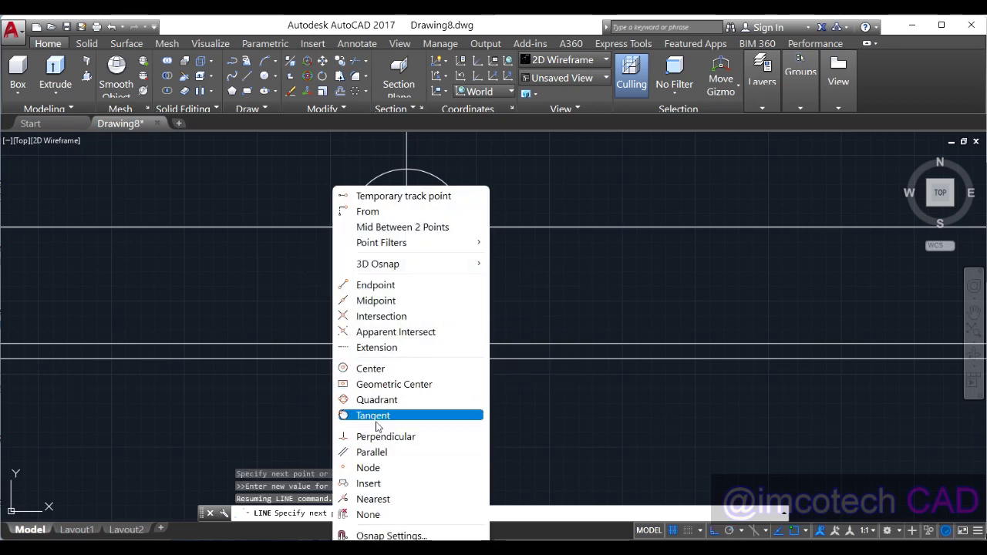
{"action": "left_click", "coordinate": [373, 415]}
{"action": "left_click", "coordinate": [350, 245]}
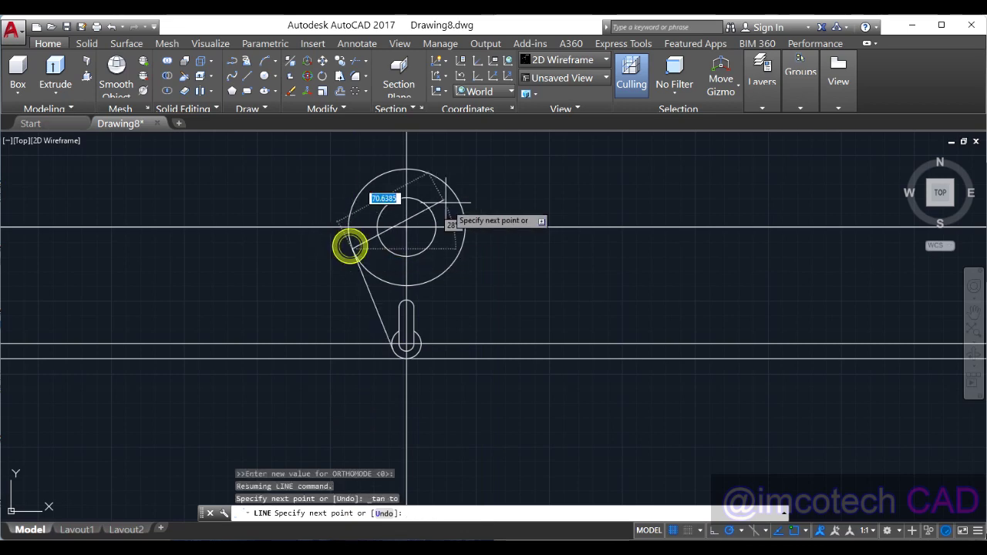
{"action": "key", "text": "Return"}
{"action": "key", "text": "Return"}
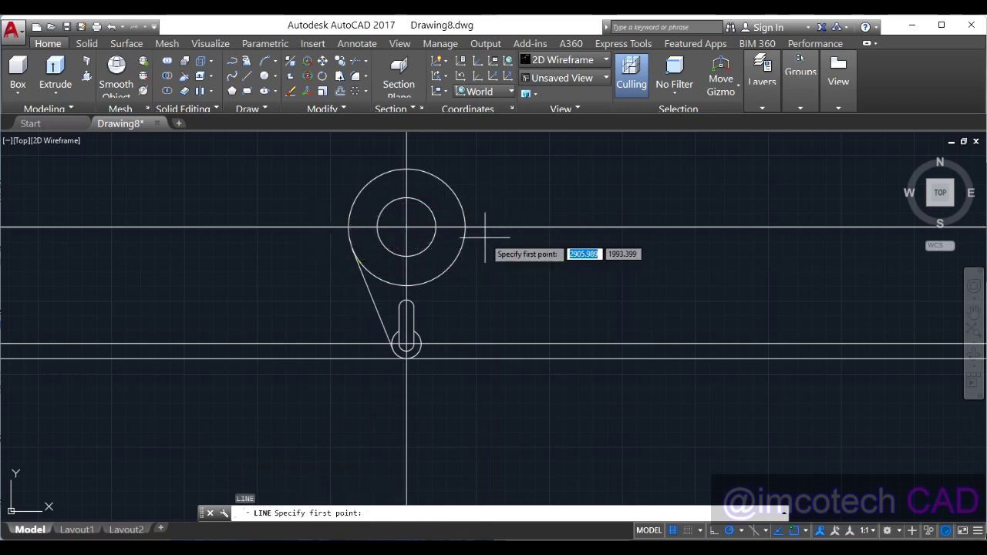
Draw the second tangent line between the small circle and the R40 circle on the other side
{"action": "right_click", "coordinate": [492, 287], "text": "shift"}
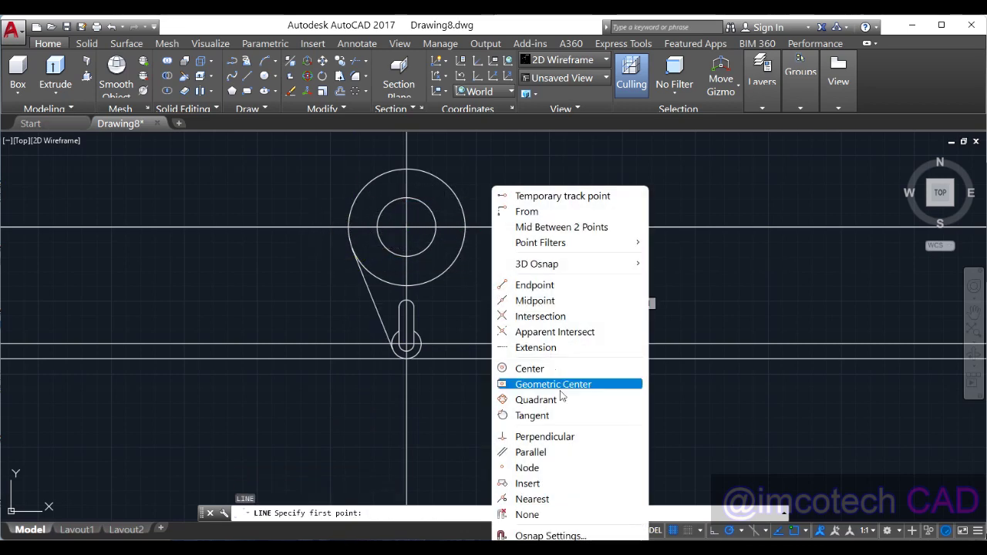
{"action": "left_click", "coordinate": [509, 412]}
{"action": "left_click", "coordinate": [420, 351]}
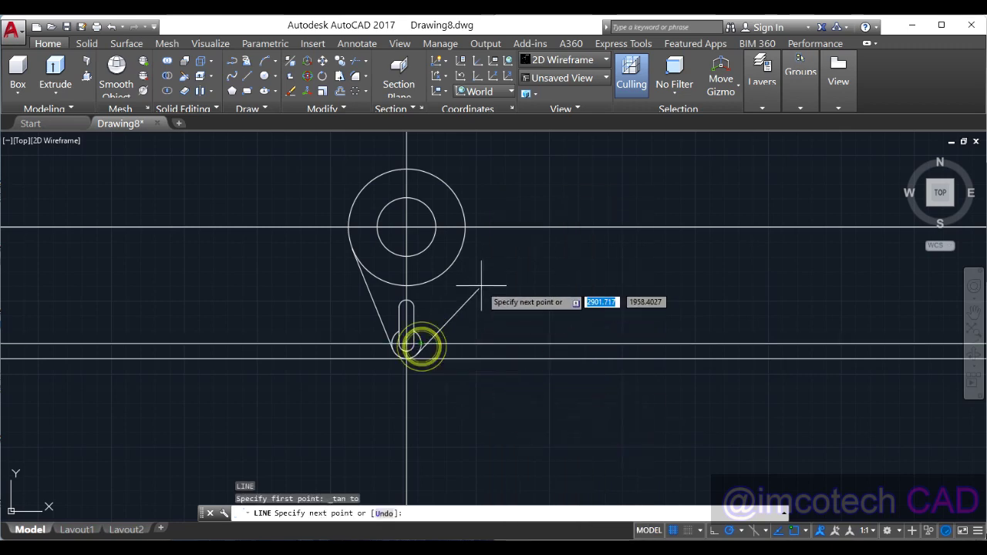
{"action": "right_click", "coordinate": [481, 287], "text": "shift"}
{"action": "left_click", "coordinate": [510, 414]}
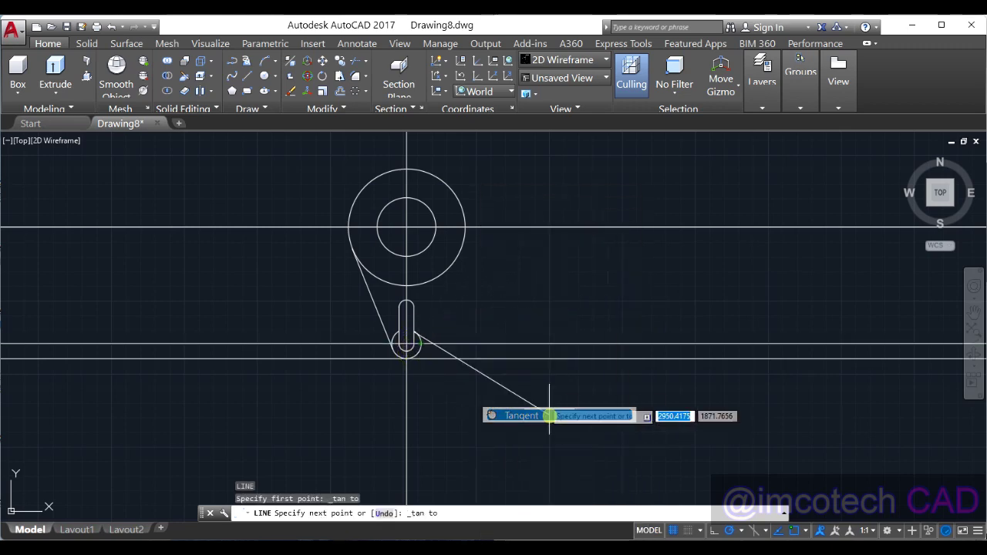
{"action": "left_click", "coordinate": [466, 231]}
{"action": "right_click", "coordinate": [512, 244]}
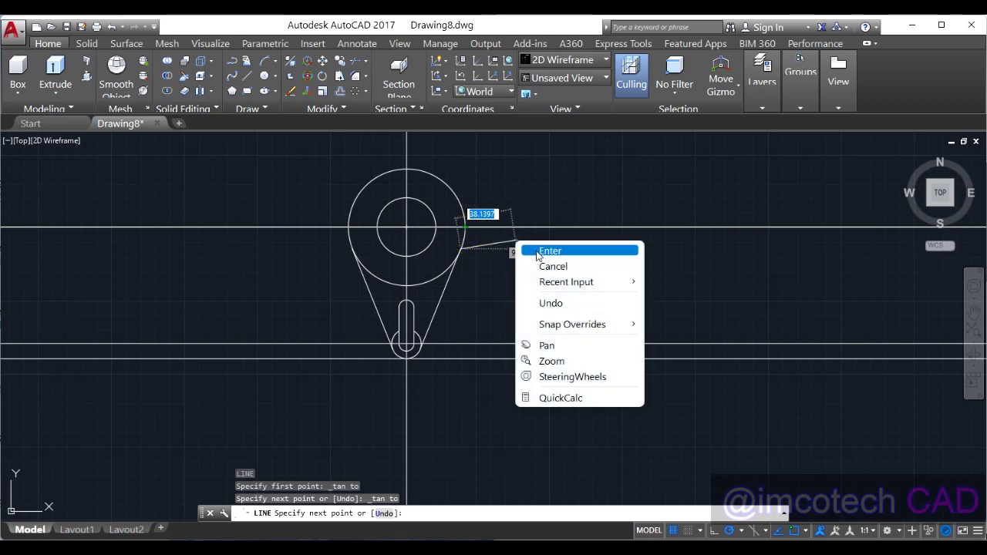
{"action": "left_click", "coordinate": [532, 251]}
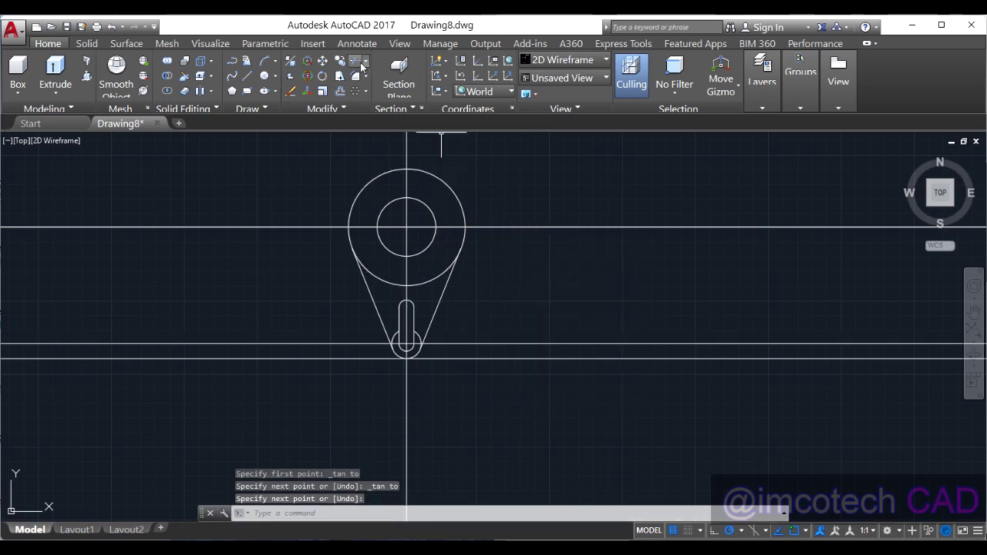
{"action": "left_click", "coordinate": [357, 62]}
Trim the slot-end circle away outside the left and right tangent lines
{"action": "key", "text": "Return"}
{"action": "scroll", "coordinate": [404, 359], "scroll_direction": "down", "scroll_amount": 2}
{"action": "scroll", "coordinate": [399, 343], "scroll_direction": "up", "scroll_amount": 4}
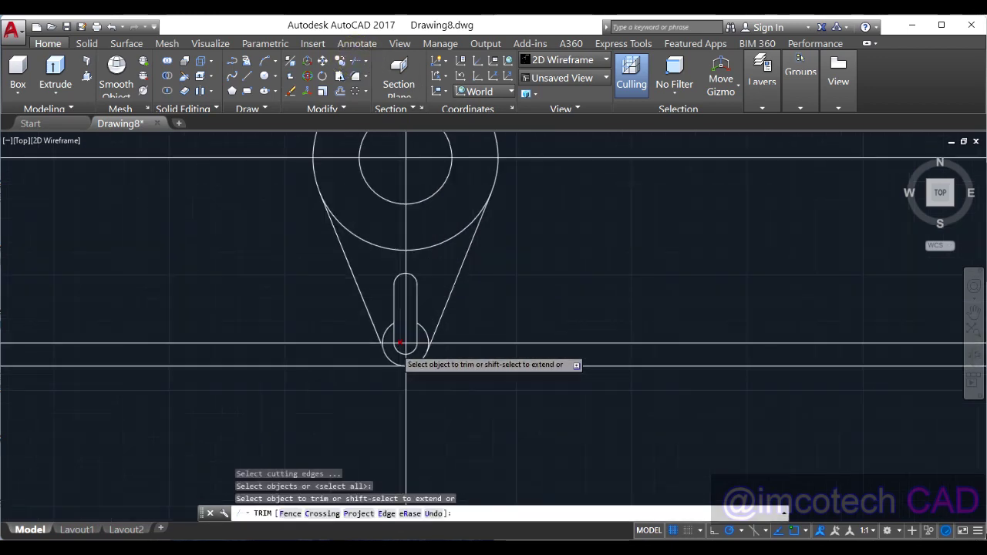
{"action": "scroll", "coordinate": [399, 343], "scroll_direction": "up", "scroll_amount": 3}
{"action": "left_click", "coordinate": [218, 327]}
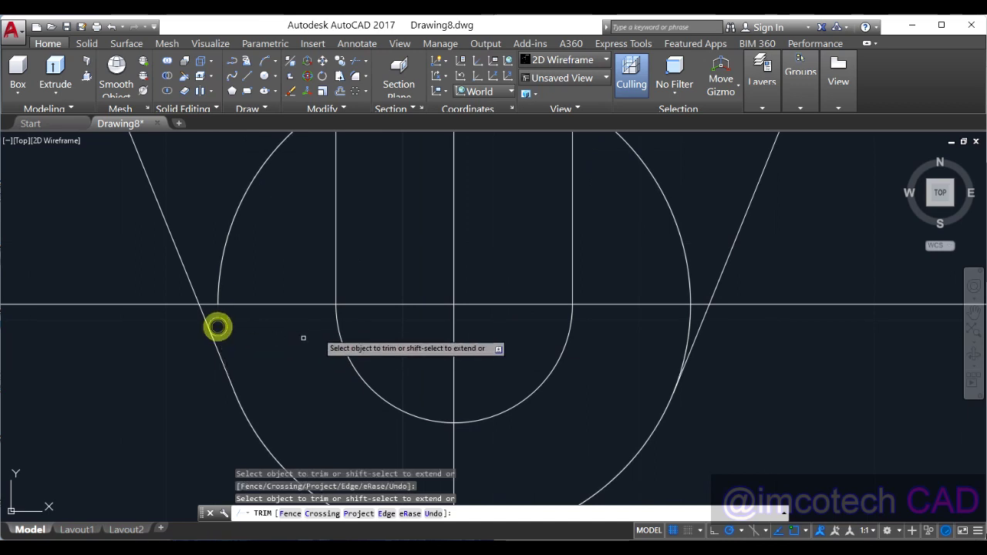
{"action": "left_click", "coordinate": [690, 329]}
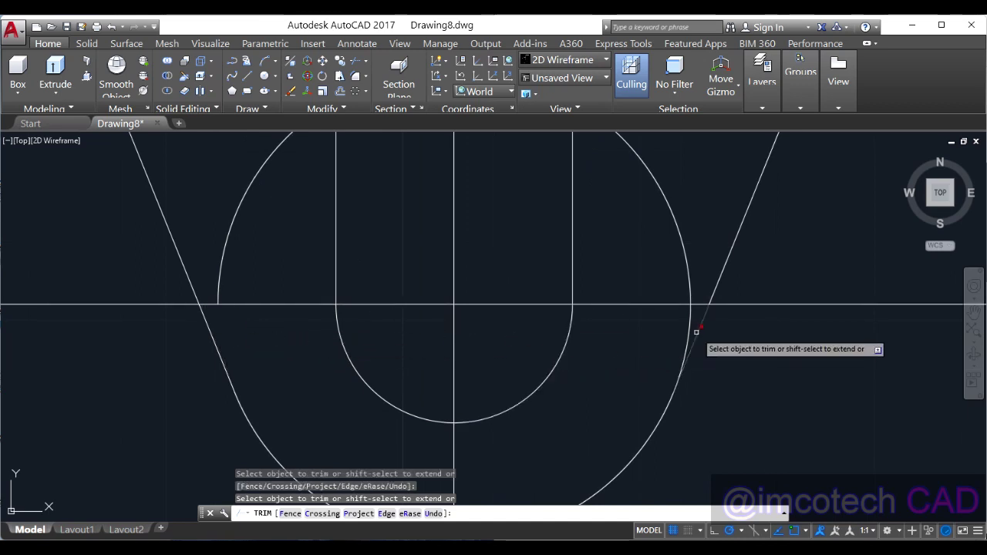
{"action": "right_click", "coordinate": [577, 378]}
{"action": "left_click", "coordinate": [623, 181]}
{"action": "scroll", "coordinate": [620, 287], "scroll_direction": "down", "scroll_amount": 4}
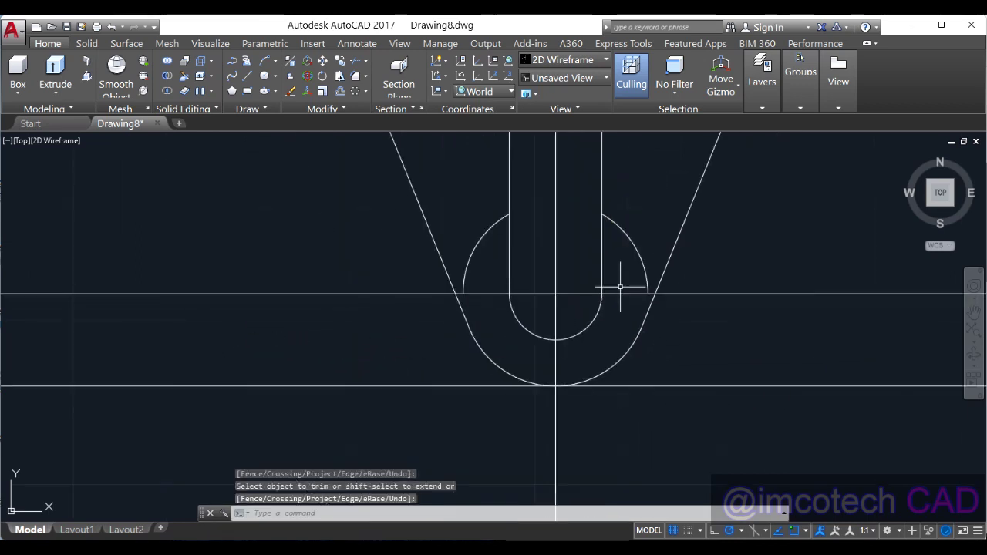
{"action": "scroll", "coordinate": [621, 287], "scroll_direction": "down", "scroll_amount": 2}
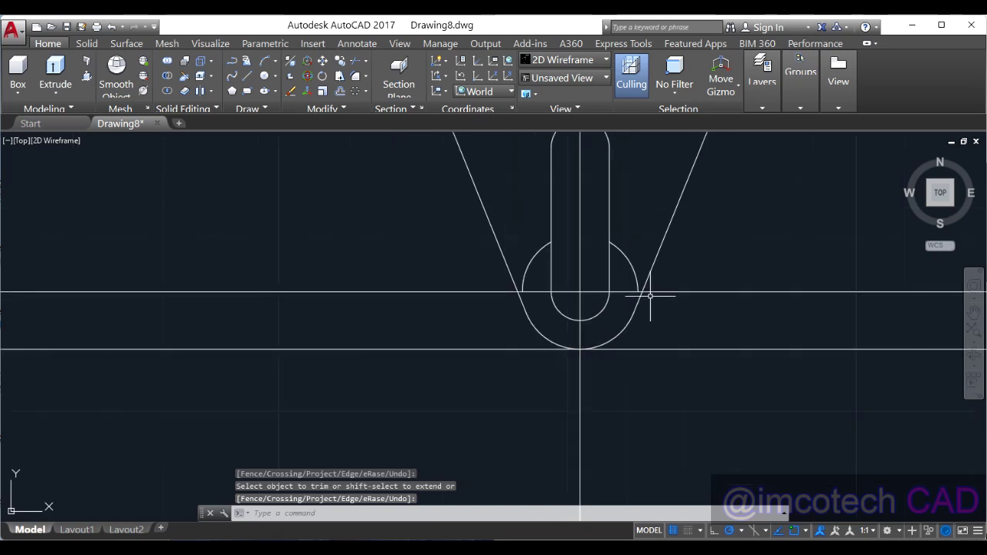
{"action": "key", "text": "Escape"}
Erase the two leftover arcs, the vertical centre line and both horizontal construction lines
{"action": "left_click", "coordinate": [533, 260]}
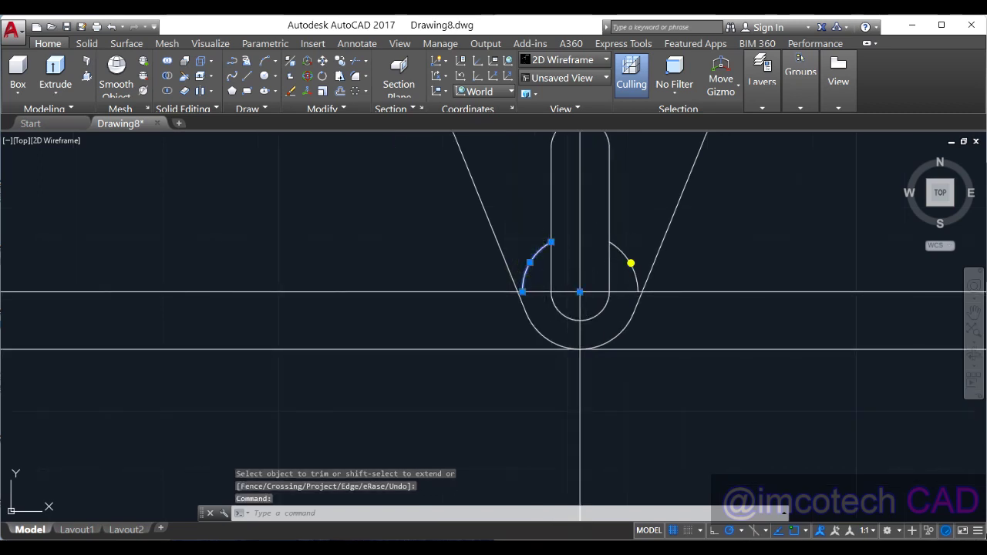
{"action": "left_click", "coordinate": [631, 263]}
{"action": "left_click", "coordinate": [580, 240]}
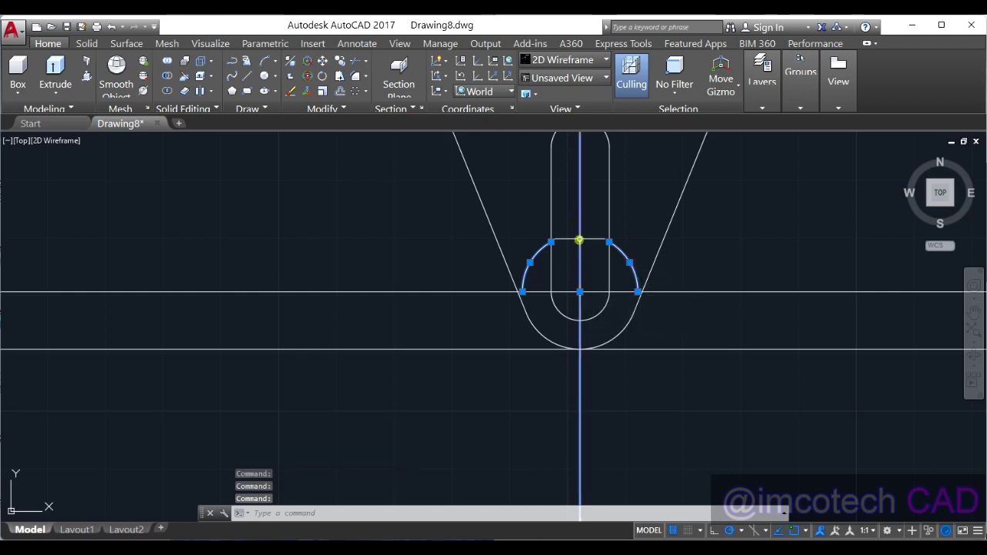
{"action": "left_click", "coordinate": [687, 291]}
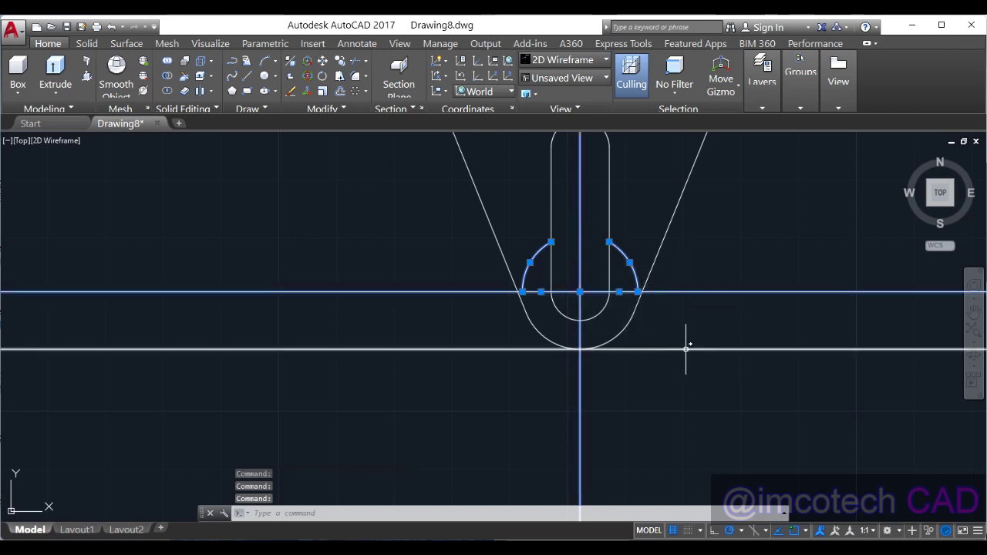
{"action": "left_click", "coordinate": [686, 350]}
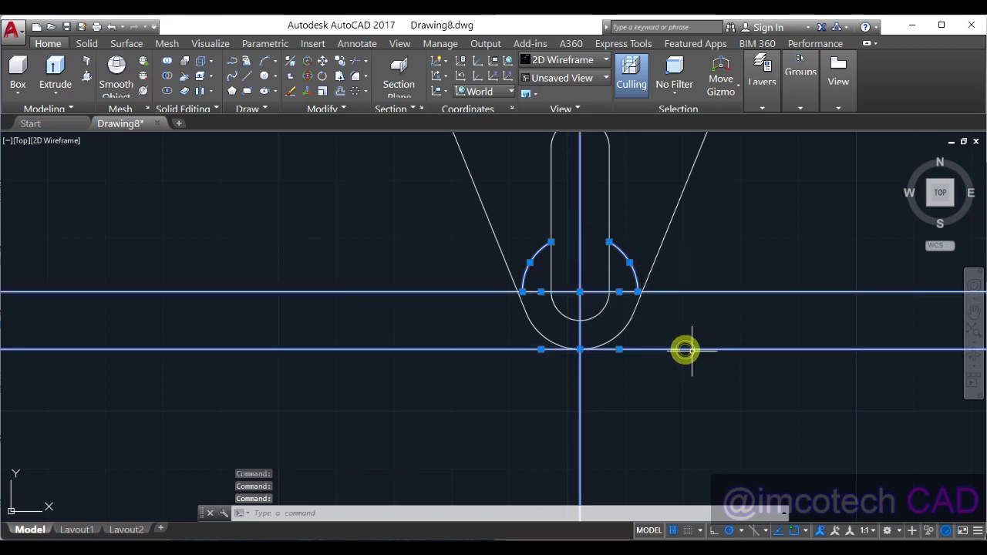
{"action": "left_click", "coordinate": [292, 93]}
Recentre the view and select the horizontal line through the circles
{"action": "scroll", "coordinate": [462, 363], "scroll_direction": "down", "scroll_amount": 3}
{"action": "middle_click_drag", "start_coordinate": [549, 171], "coordinate": [548, 199]}
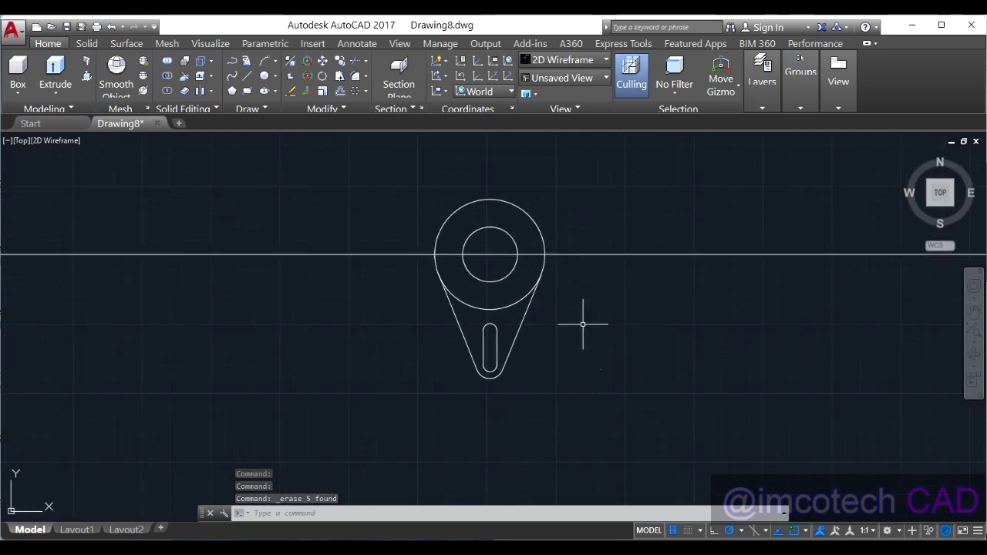
{"action": "mouse_move", "coordinate": [604, 547]}
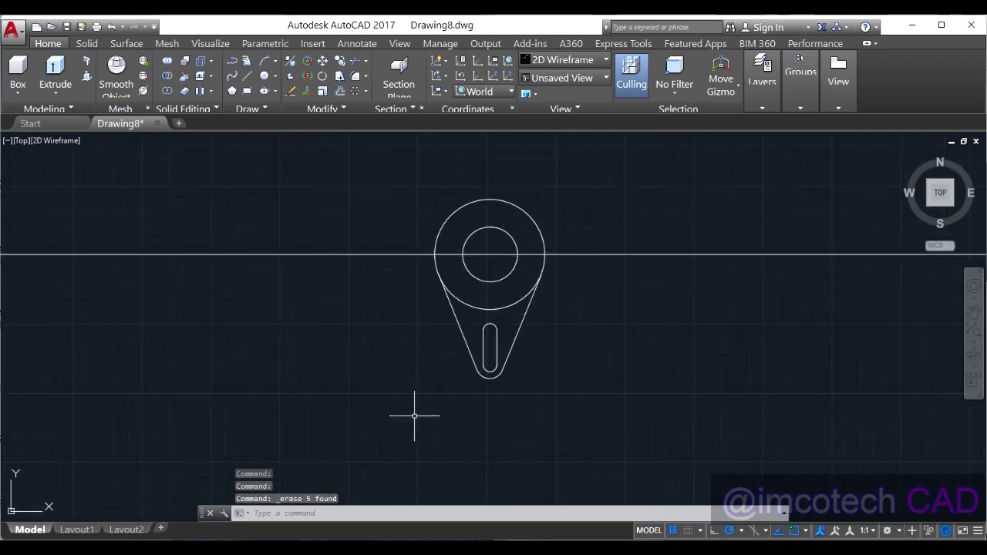
{"action": "left_click", "coordinate": [627, 255]}
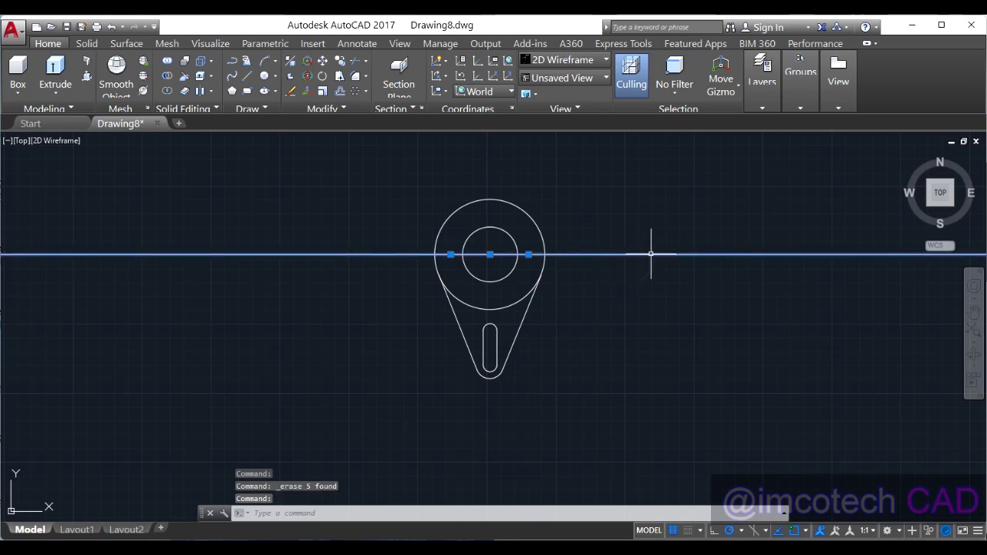
Delete the horizontal line and select the slot together with both tangent lines
{"action": "key", "text": "Delete"}
{"action": "left_click", "coordinate": [387, 428]}
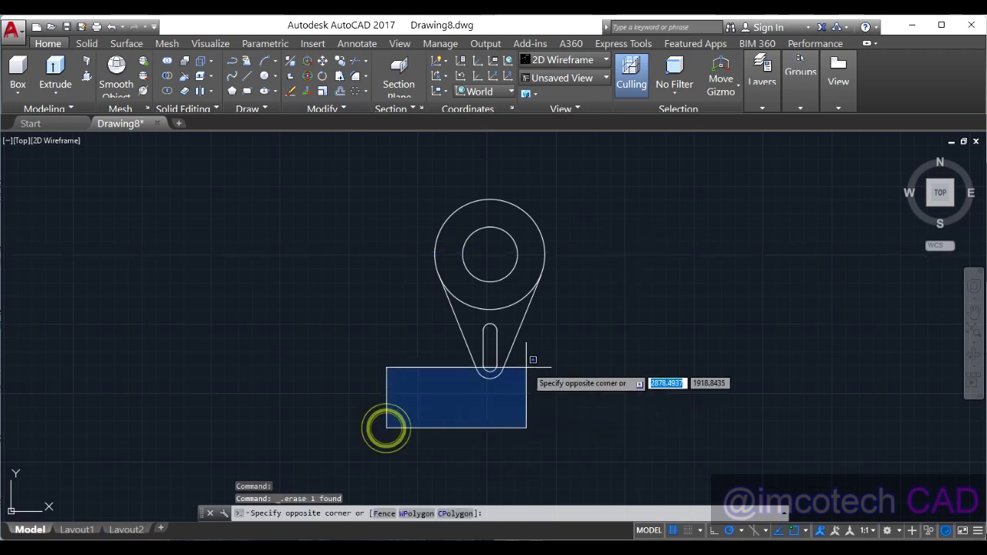
{"action": "left_click", "coordinate": [576, 285]}
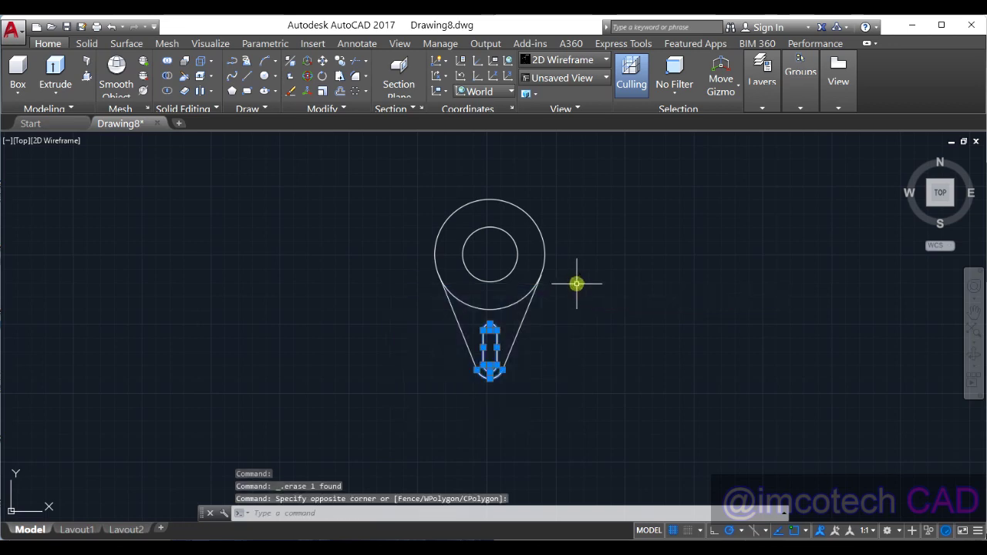
{"action": "left_click", "coordinate": [466, 339]}
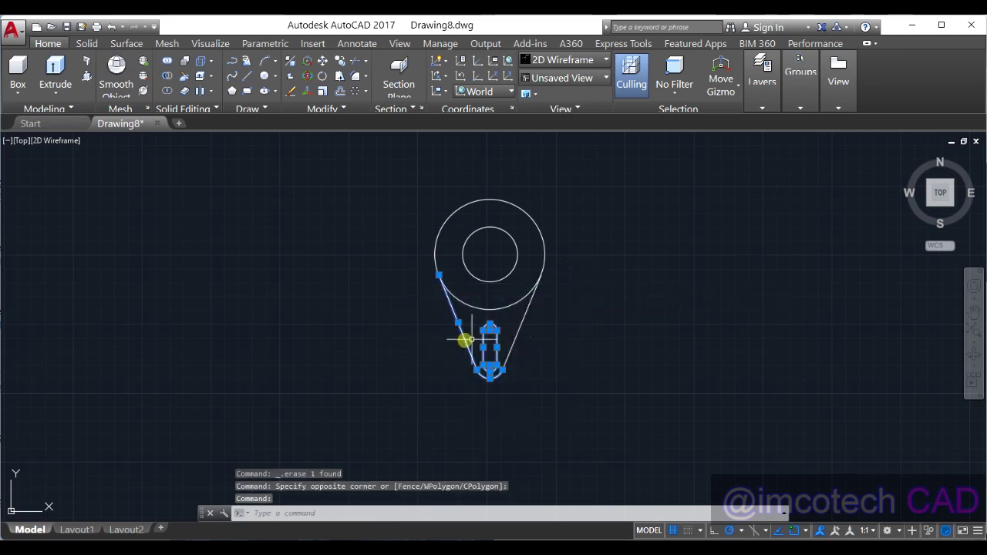
{"action": "left_click", "coordinate": [516, 336]}
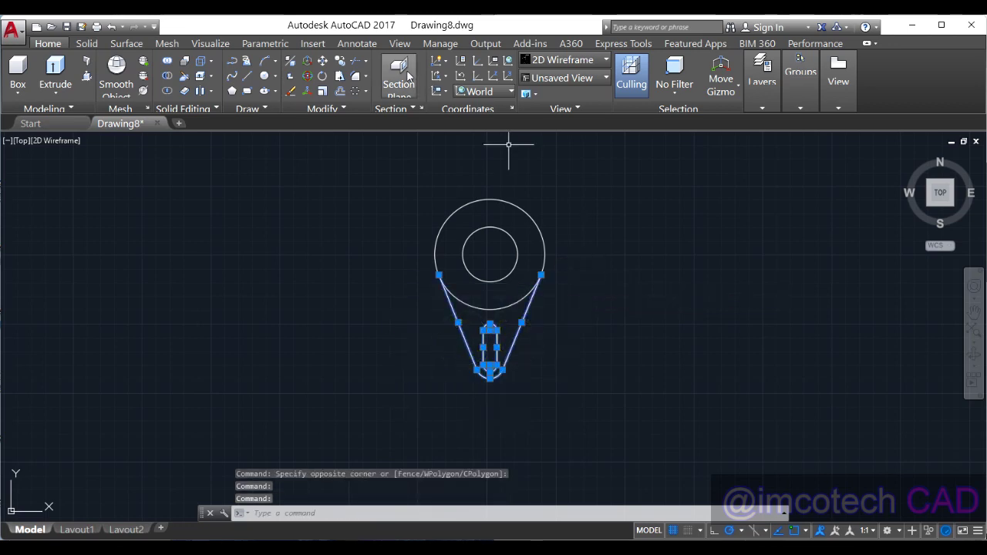
Polar-array the slotted arm 3 times around the circles' centre
{"action": "left_click", "coordinate": [364, 92]}
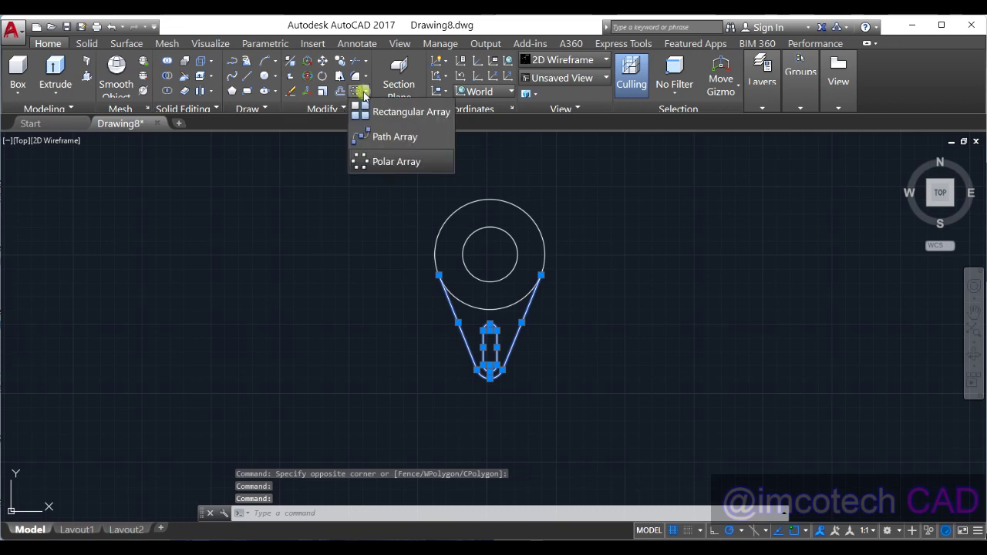
{"action": "left_click", "coordinate": [397, 164]}
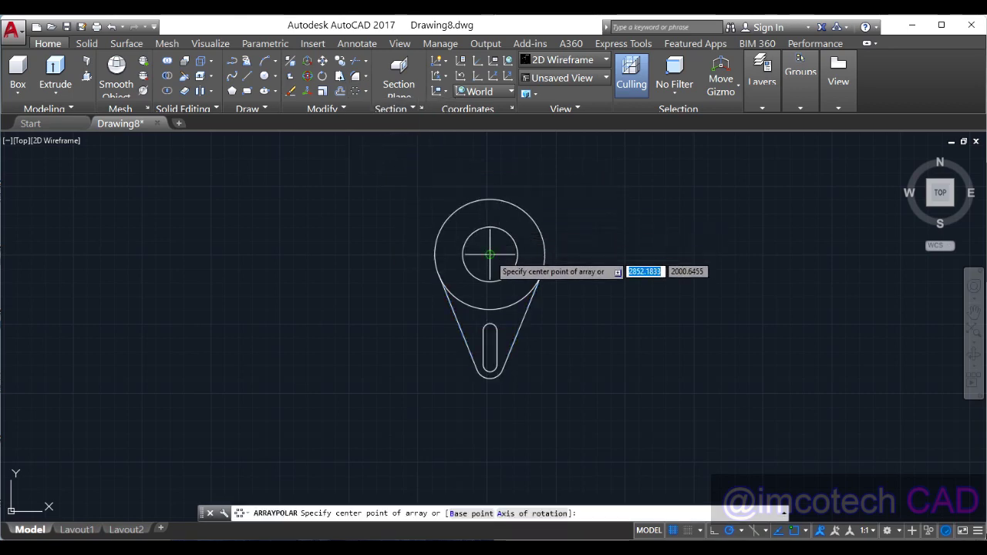
{"action": "left_click", "coordinate": [490, 255]}
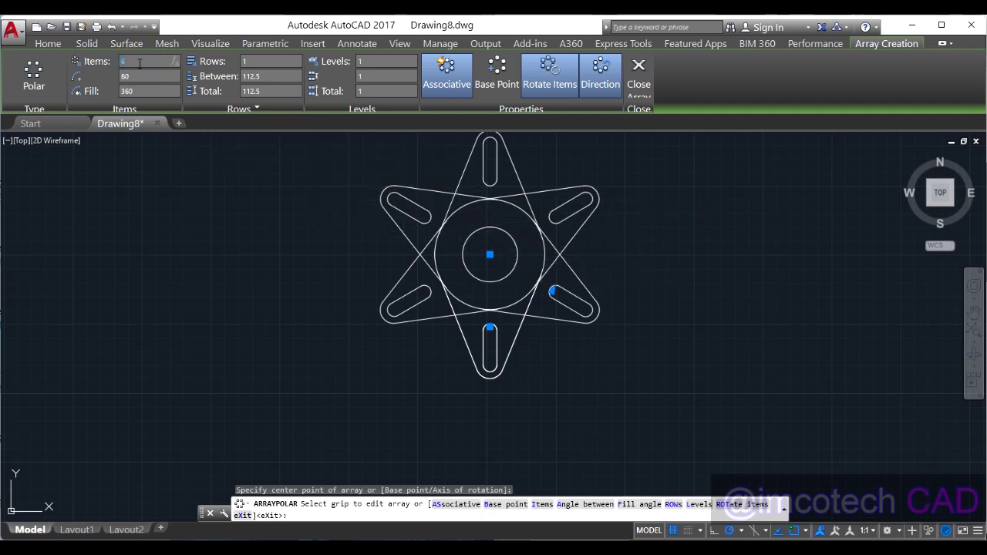
{"action": "type", "text": "3"}
{"action": "key", "text": "Return"}
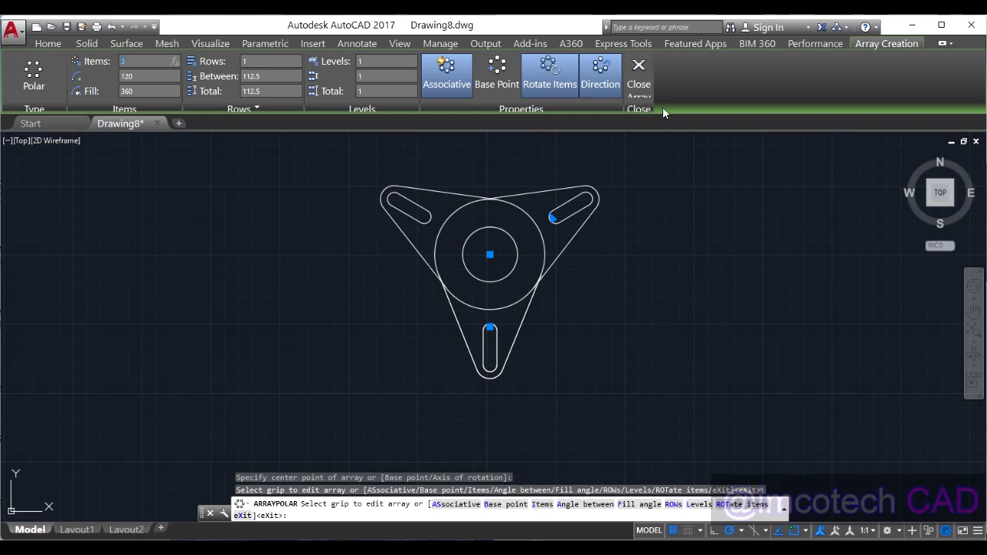
{"action": "left_click", "coordinate": [649, 93]}
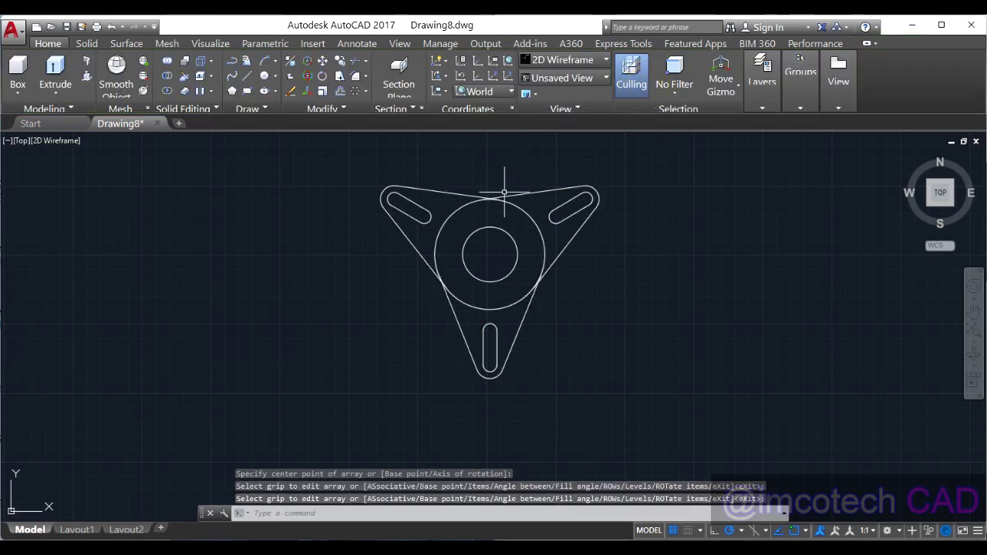
{"action": "scroll", "coordinate": [496, 198], "scroll_direction": "down", "scroll_amount": 1}
{"action": "scroll", "coordinate": [453, 176], "scroll_direction": "up", "scroll_amount": 10}
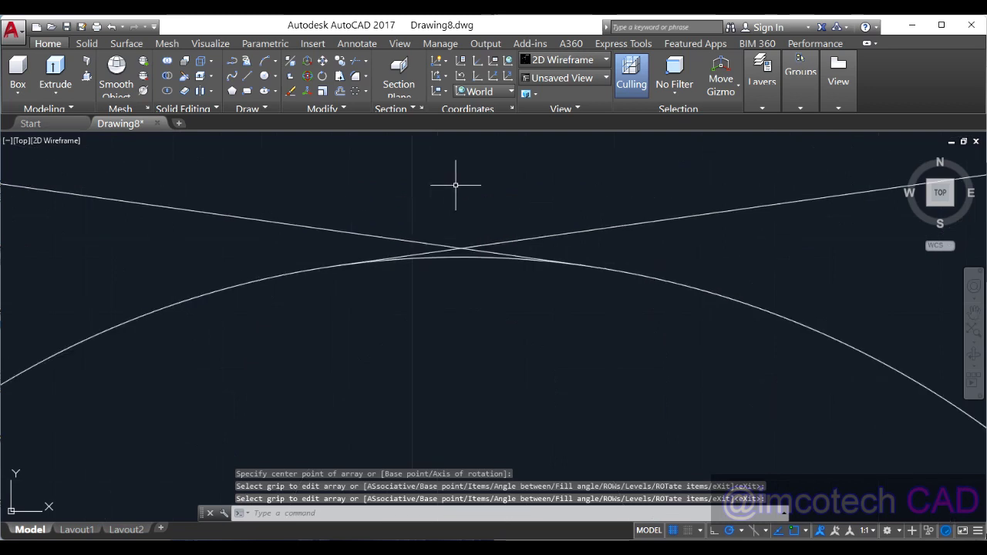
{"action": "scroll", "coordinate": [543, 267], "scroll_direction": "down", "scroll_amount": 3}
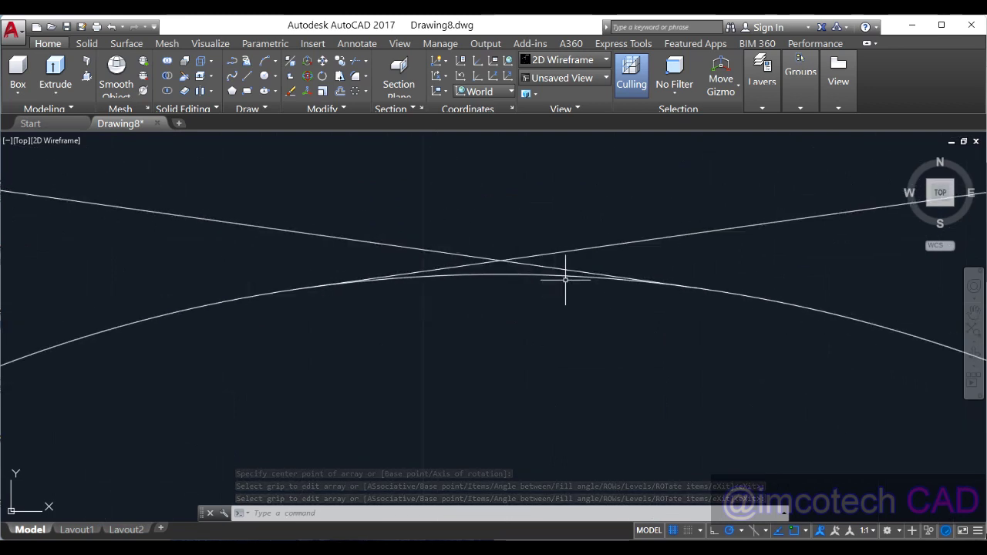
{"action": "left_click", "coordinate": [355, 63]}
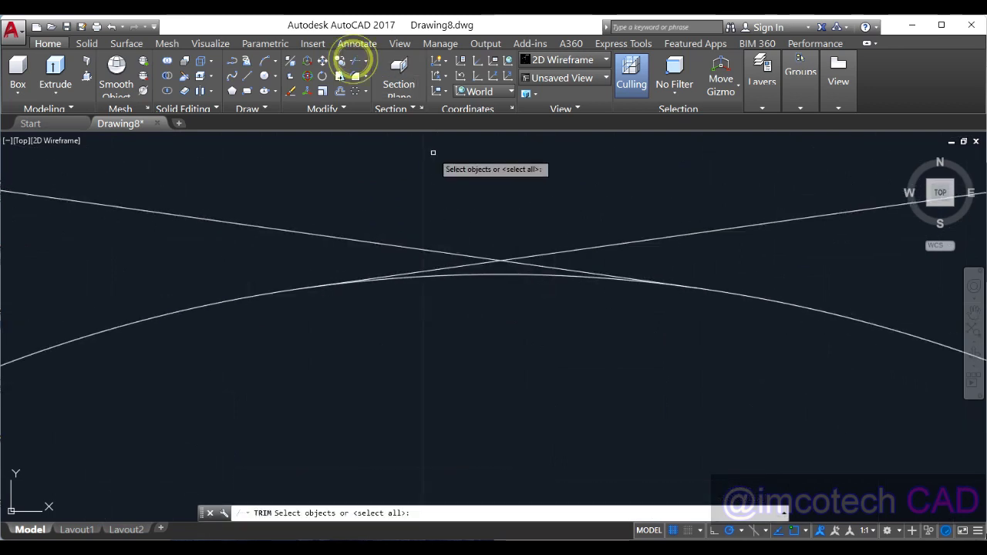
{"action": "key", "text": "Return"}
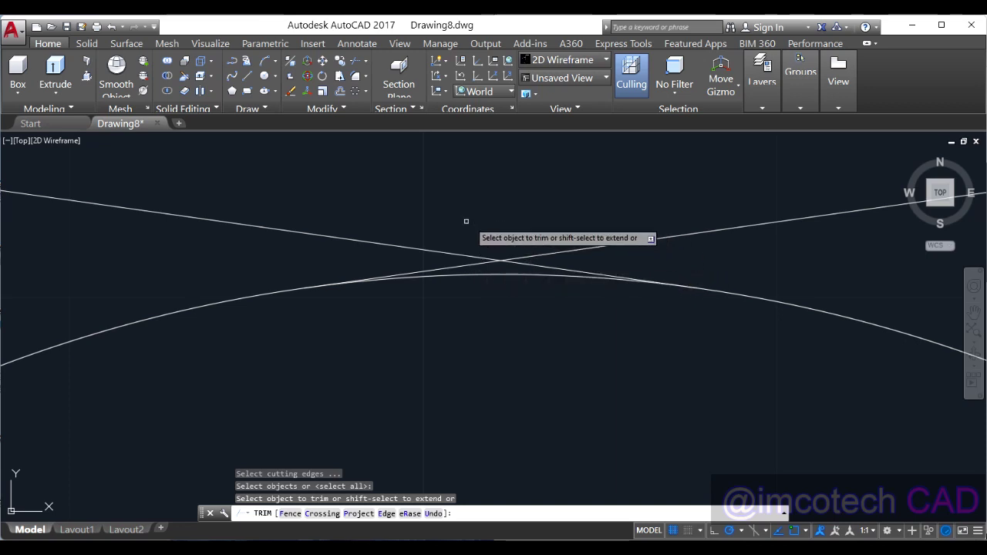
{"action": "scroll", "coordinate": [465, 229], "scroll_direction": "up", "scroll_amount": 1}
{"action": "scroll", "coordinate": [465, 229], "scroll_direction": "down", "scroll_amount": 5}
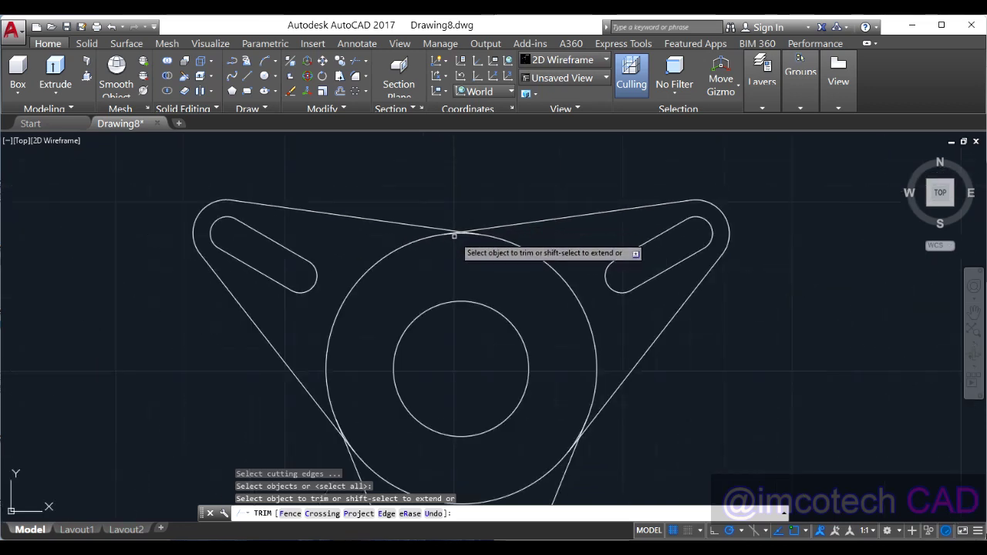
{"action": "key", "text": "Escape"}
{"action": "left_click", "coordinate": [539, 214]}
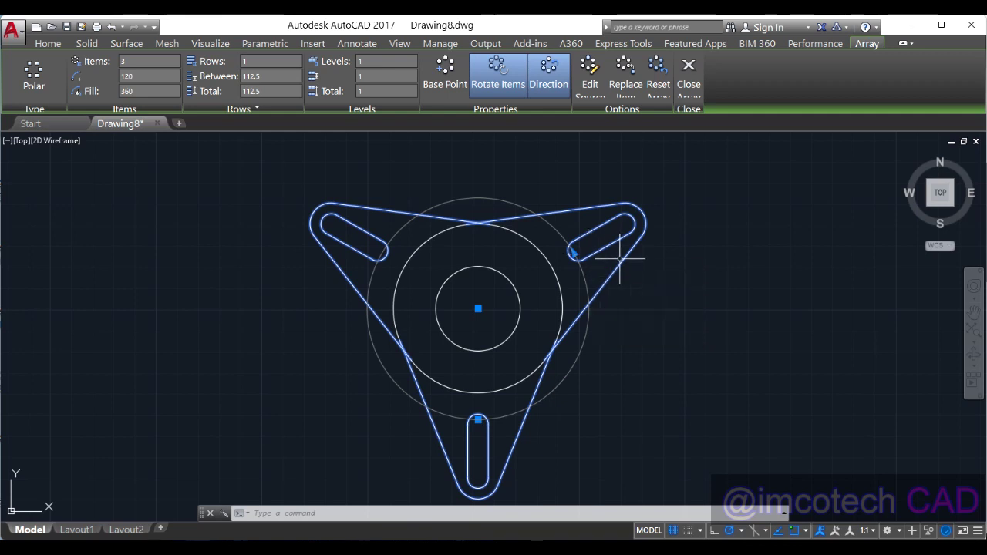
Explode the polar array with EXPL and check that the edges are now separate objects
{"action": "type", "text": "EXPLODE"}
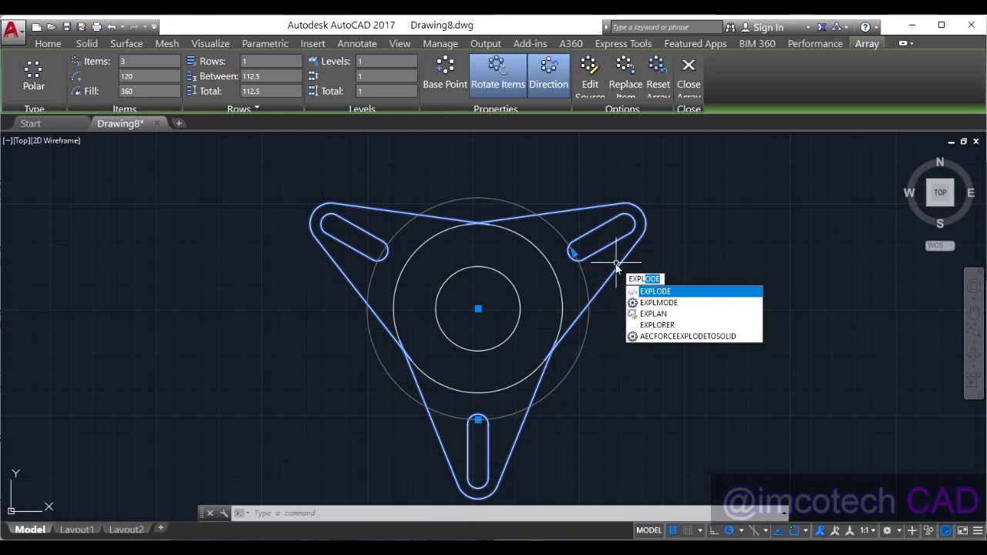
{"action": "key", "text": "Return"}
{"action": "left_click", "coordinate": [567, 209]}
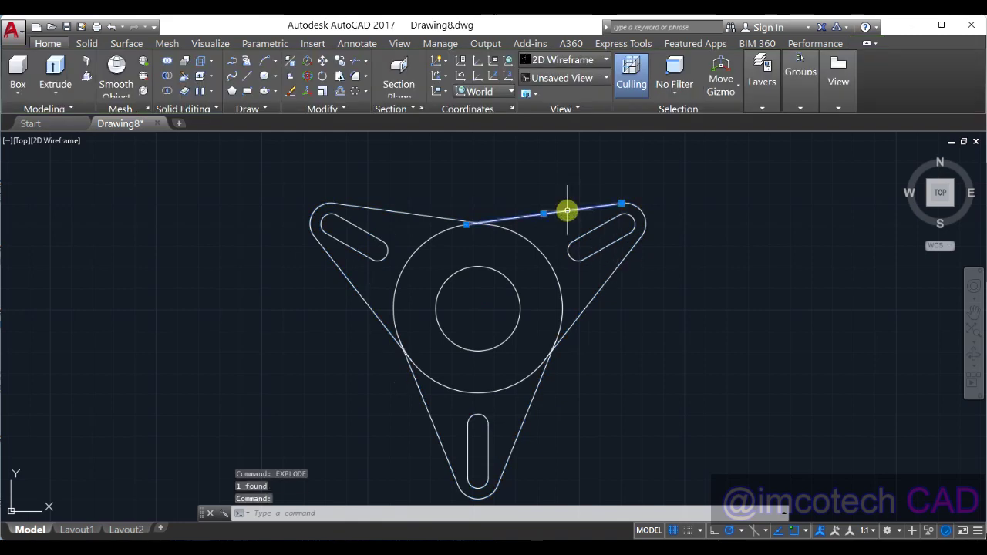
{"action": "left_click", "coordinate": [628, 247]}
{"action": "left_click", "coordinate": [631, 253]}
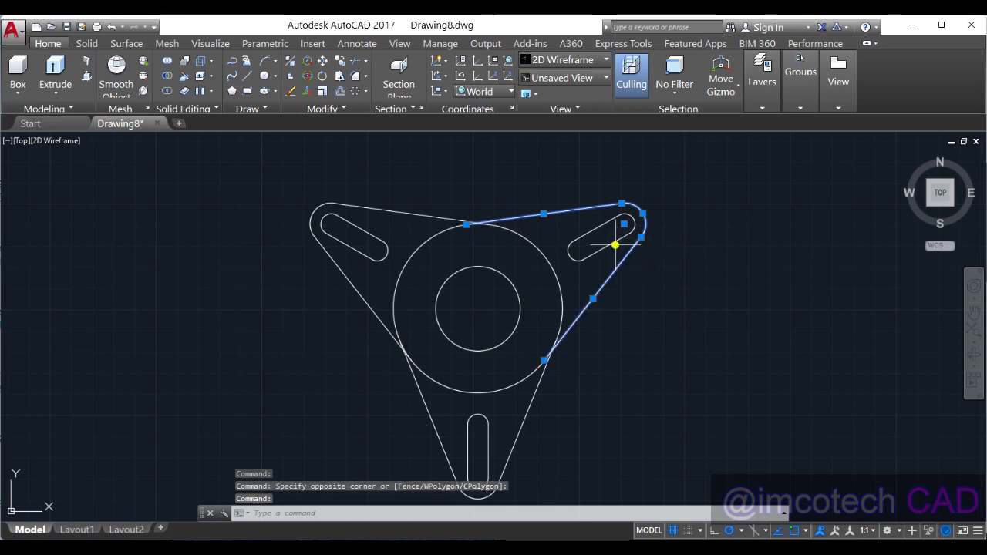
{"action": "left_click", "coordinate": [615, 245]}
{"action": "key", "text": "Escape"}
{"action": "key", "text": "Escape"}
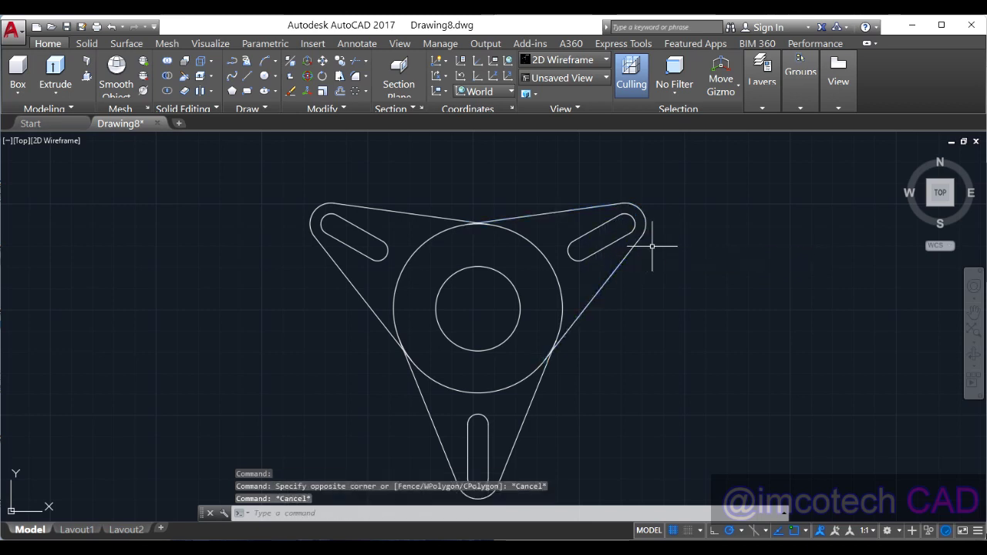
Trim the overshooting tangent-line ends at the first crossing
{"action": "left_click", "coordinate": [342, 62]}
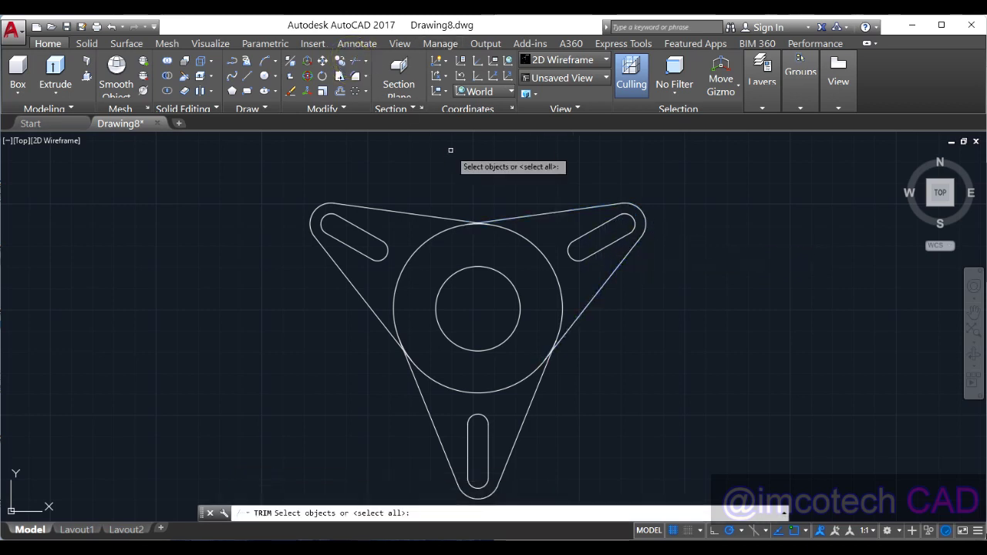
{"action": "key", "text": "Return"}
{"action": "scroll", "coordinate": [474, 217], "scroll_direction": "up", "scroll_amount": 8}
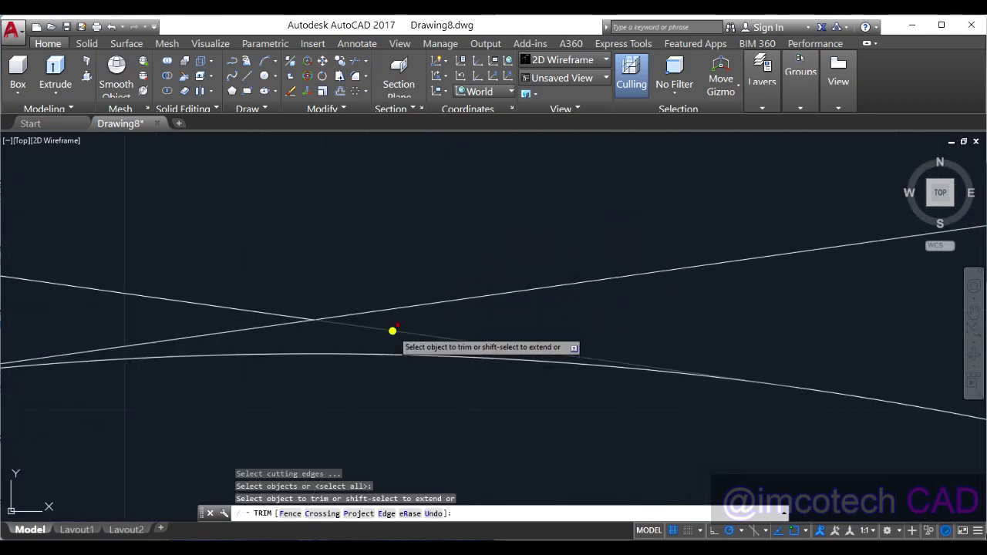
{"action": "left_click", "coordinate": [389, 332]}
{"action": "left_click", "coordinate": [288, 327]}
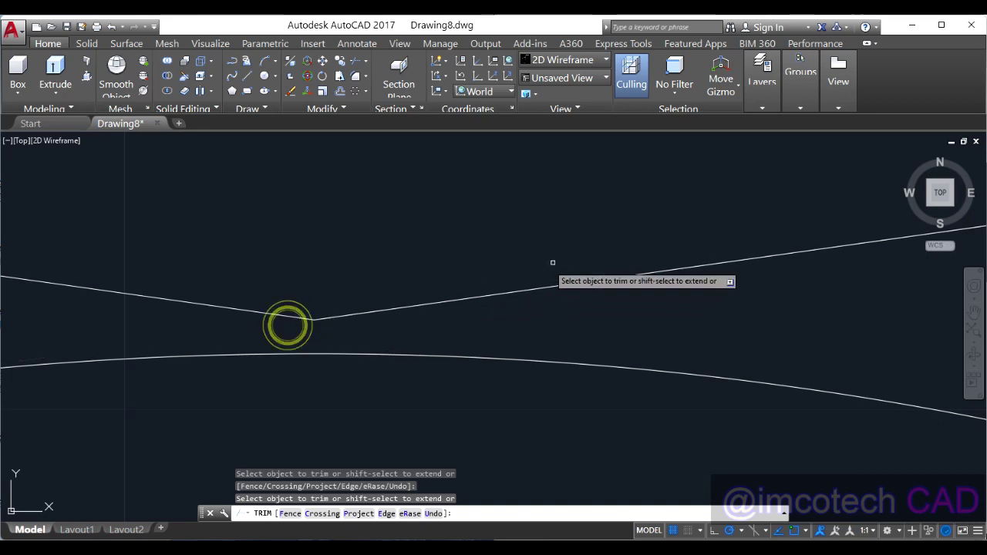
{"action": "scroll", "coordinate": [574, 255], "scroll_direction": "down", "scroll_amount": 3}
{"action": "scroll", "coordinate": [683, 223], "scroll_direction": "down", "scroll_amount": 5}
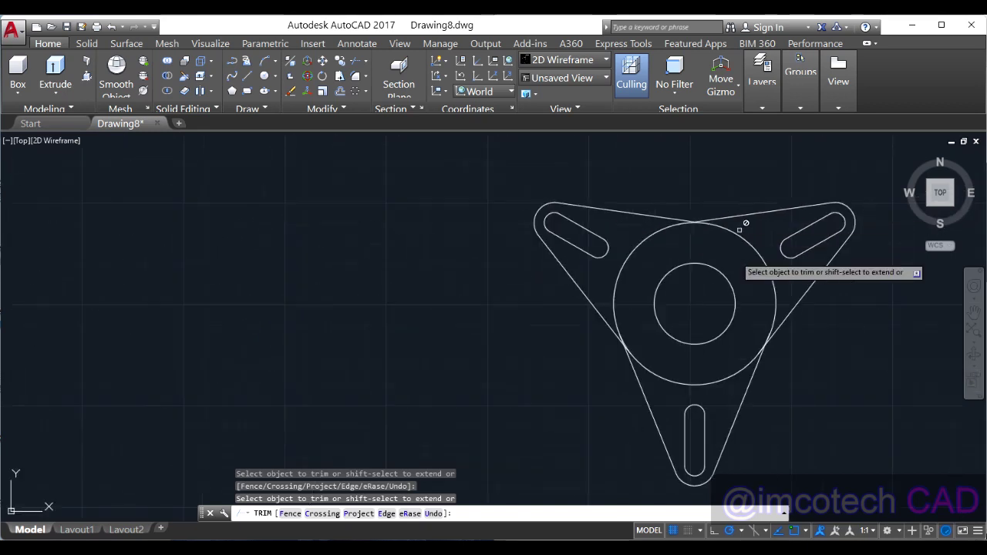
{"action": "scroll", "coordinate": [640, 343], "scroll_direction": "up", "scroll_amount": 6}
{"action": "scroll", "coordinate": [571, 350], "scroll_direction": "up", "scroll_amount": 5}
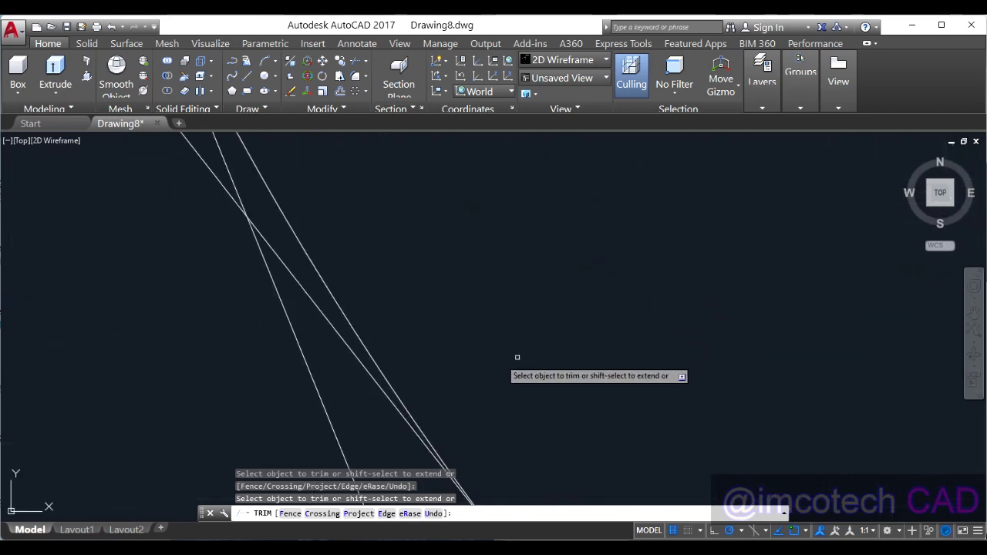
Trim the remaining overshoots at the other crossings, then check against the AT14.PNG reference
{"action": "left_click", "coordinate": [343, 344]}
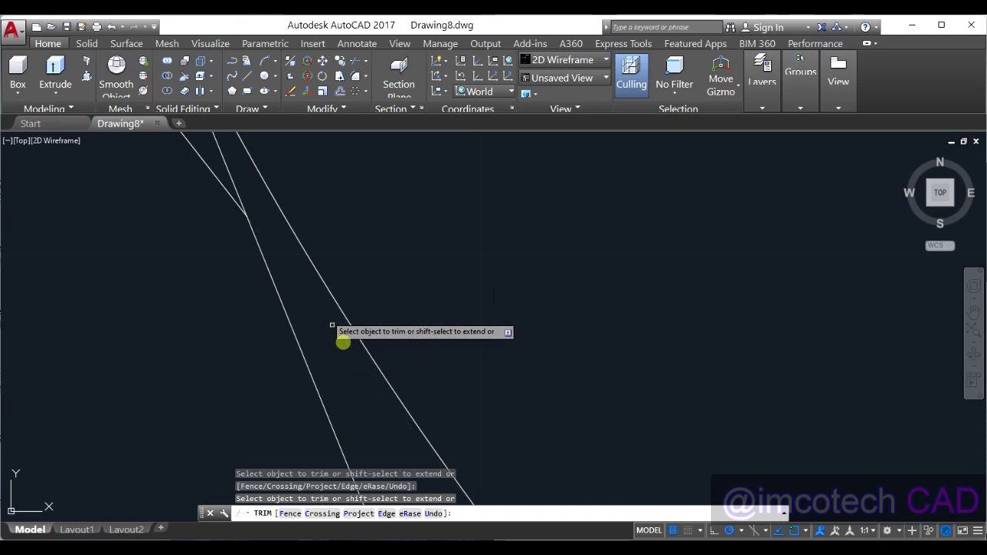
{"action": "left_click", "coordinate": [223, 163]}
{"action": "scroll", "coordinate": [249, 214], "scroll_direction": "down", "scroll_amount": 3}
{"action": "scroll", "coordinate": [609, 193], "scroll_direction": "up", "scroll_amount": 8}
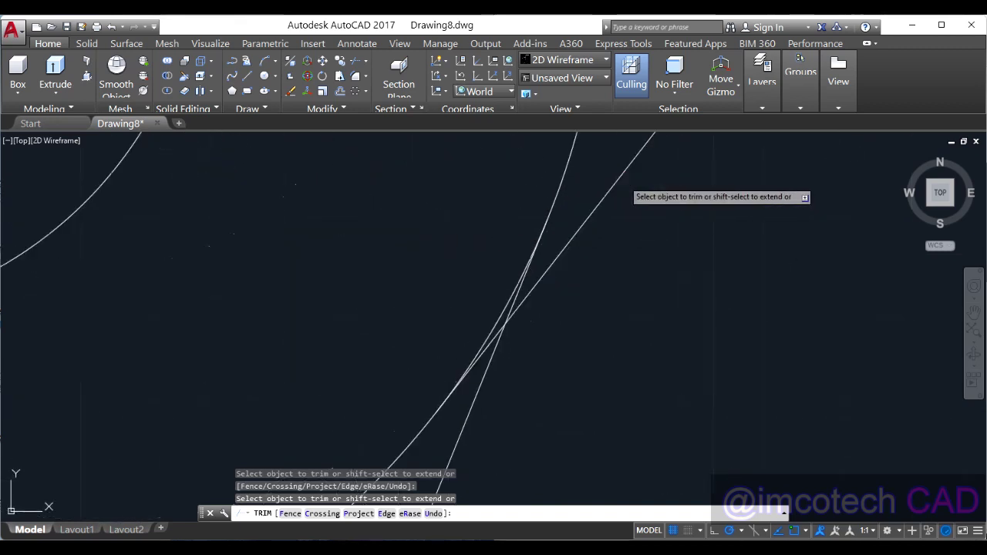
{"action": "left_click", "coordinate": [502, 326]}
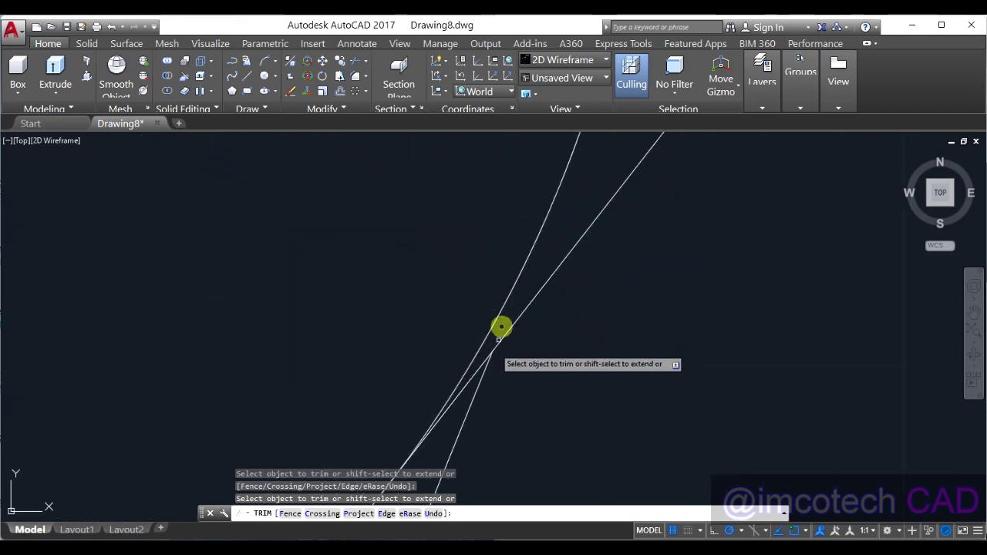
{"action": "left_click", "coordinate": [476, 367]}
{"action": "right_click", "coordinate": [598, 277]}
{"action": "left_click", "coordinate": [639, 282]}
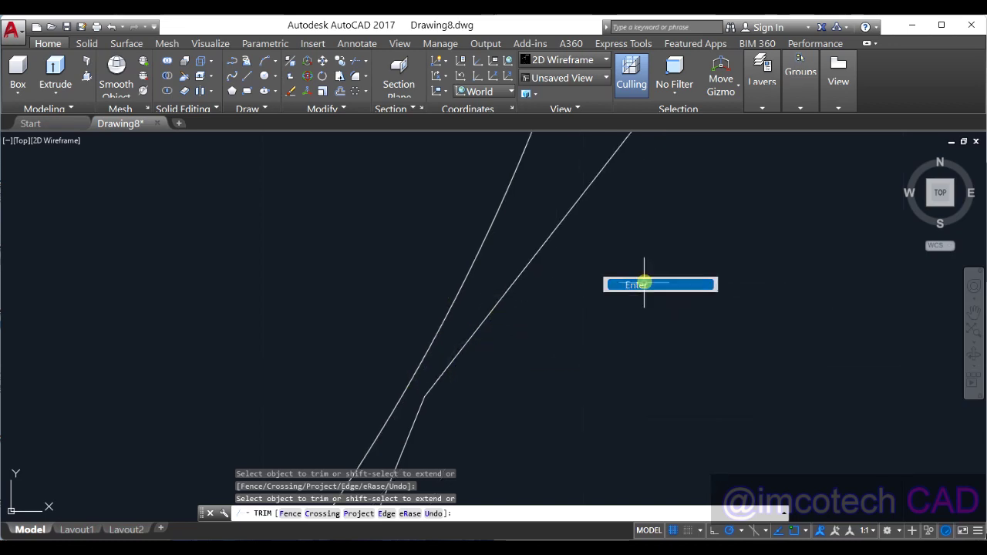
{"action": "scroll", "coordinate": [650, 275], "scroll_direction": "down", "scroll_amount": 5}
{"action": "scroll", "coordinate": [649, 275], "scroll_direction": "down", "scroll_amount": 2}
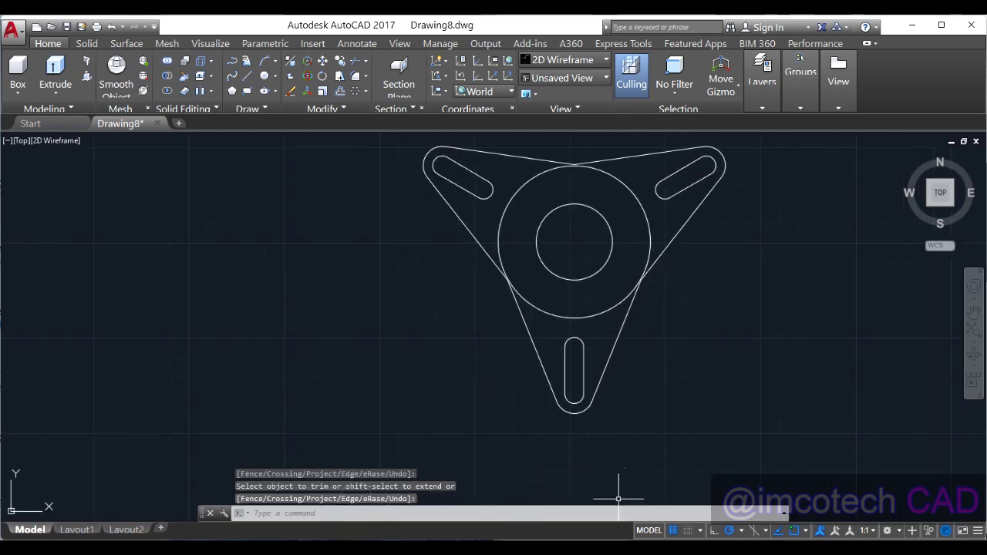
{"action": "key", "text": "alt+Tab"}
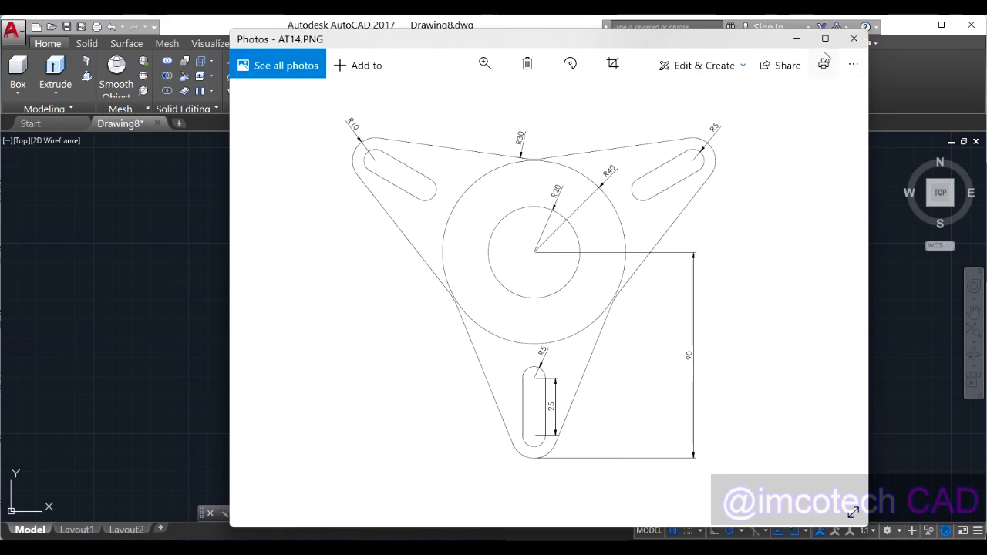
{"action": "left_click", "coordinate": [797, 39]}
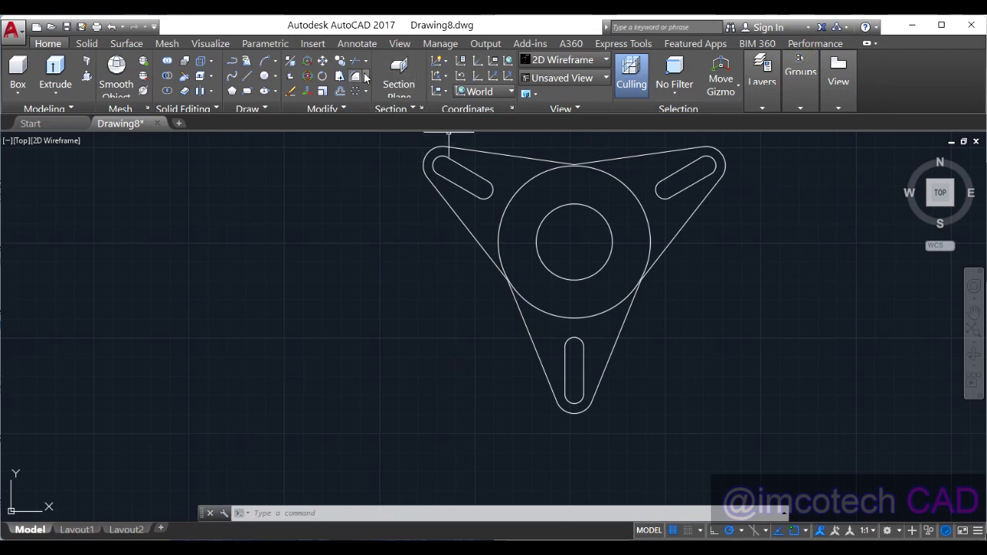
Start FILLET with radius 30 in Multiple mode
{"action": "left_click", "coordinate": [354, 85]}
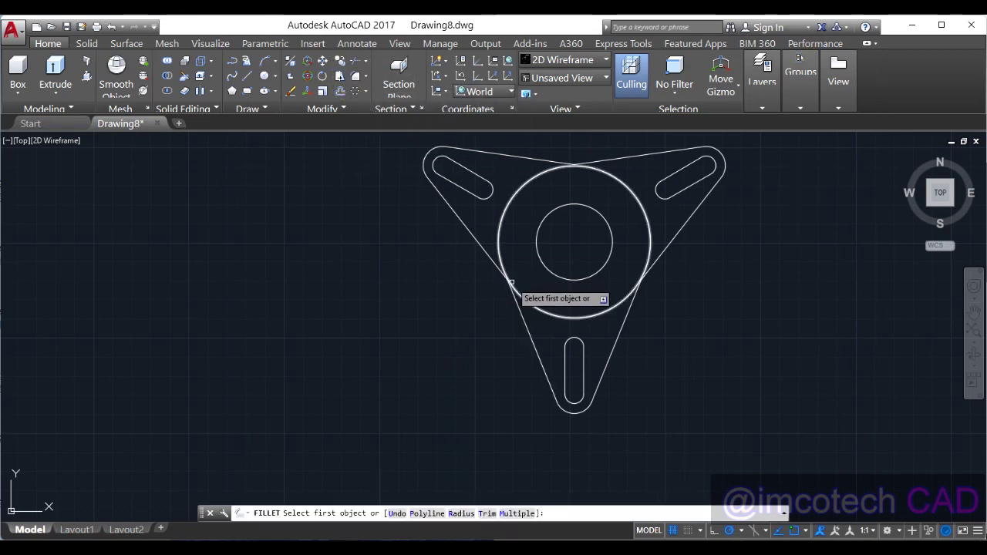
{"action": "scroll", "coordinate": [515, 277], "scroll_direction": "up", "scroll_amount": 2}
{"action": "scroll", "coordinate": [455, 288], "scroll_direction": "down", "scroll_amount": 3}
{"action": "scroll", "coordinate": [511, 310], "scroll_direction": "up", "scroll_amount": 6}
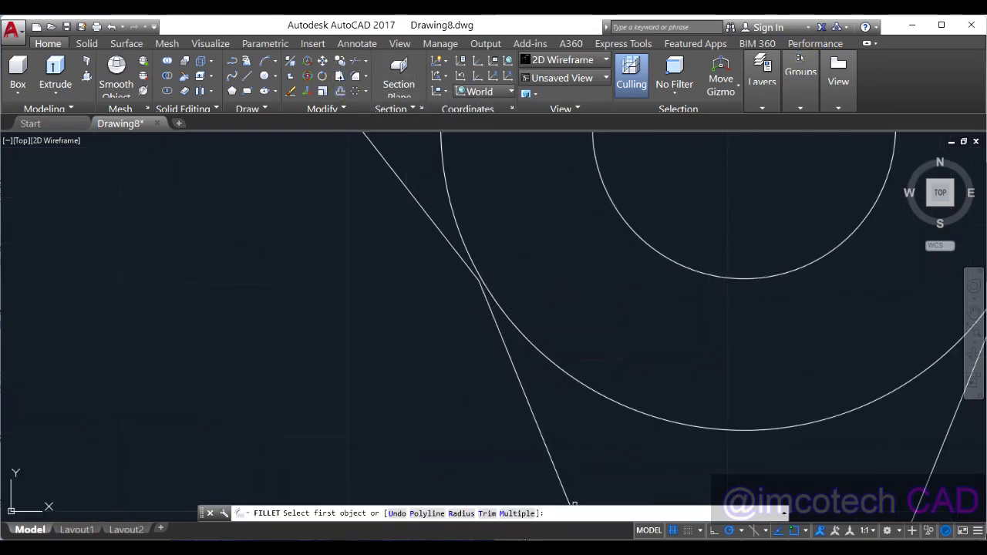
{"action": "left_click", "coordinate": [461, 513]}
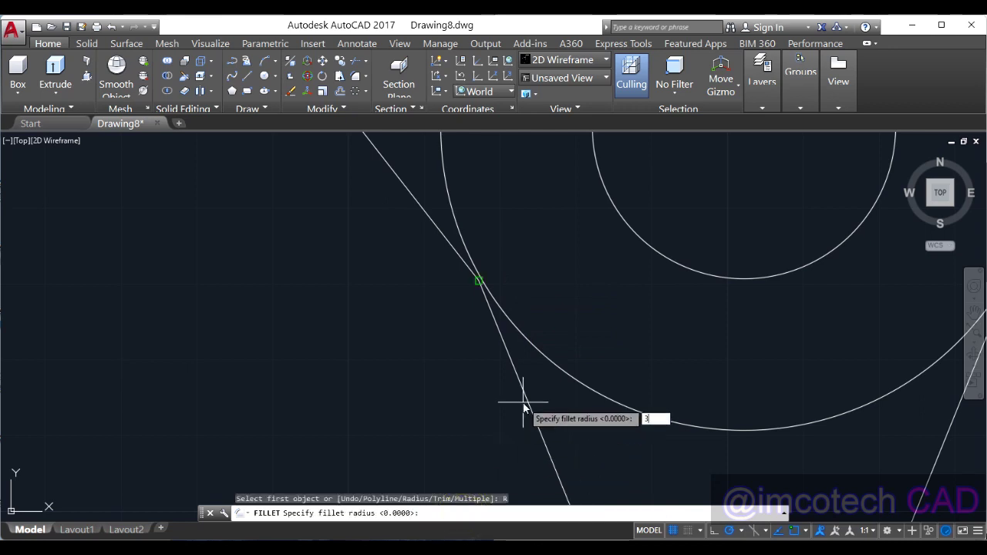
{"action": "type", "text": "30"}
{"action": "key", "text": "Return"}
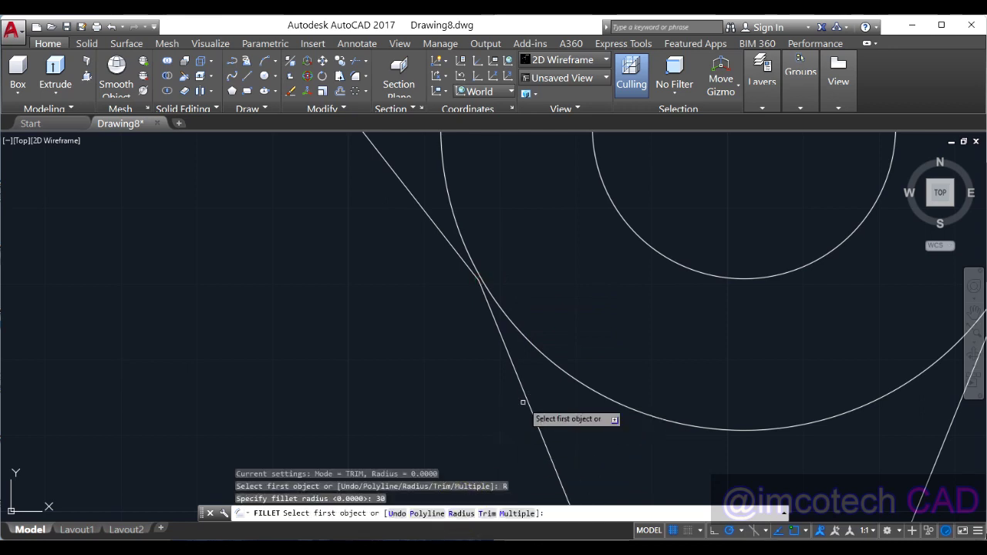
{"action": "left_click", "coordinate": [519, 514]}
Fillet the slanted and right tangent lines into their adjoining arcs
{"action": "left_click", "coordinate": [503, 342]}
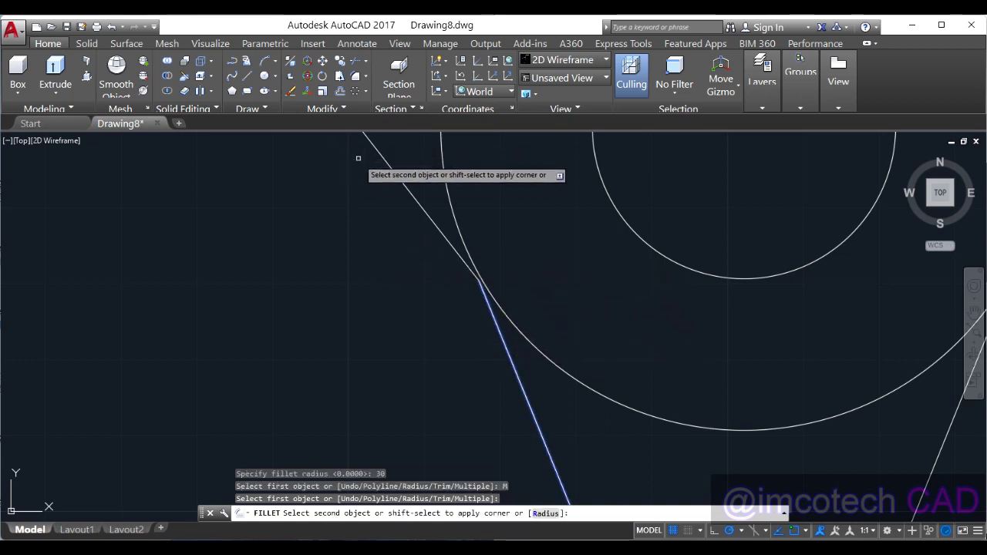
{"action": "scroll", "coordinate": [447, 242], "scroll_direction": "up", "scroll_amount": 2}
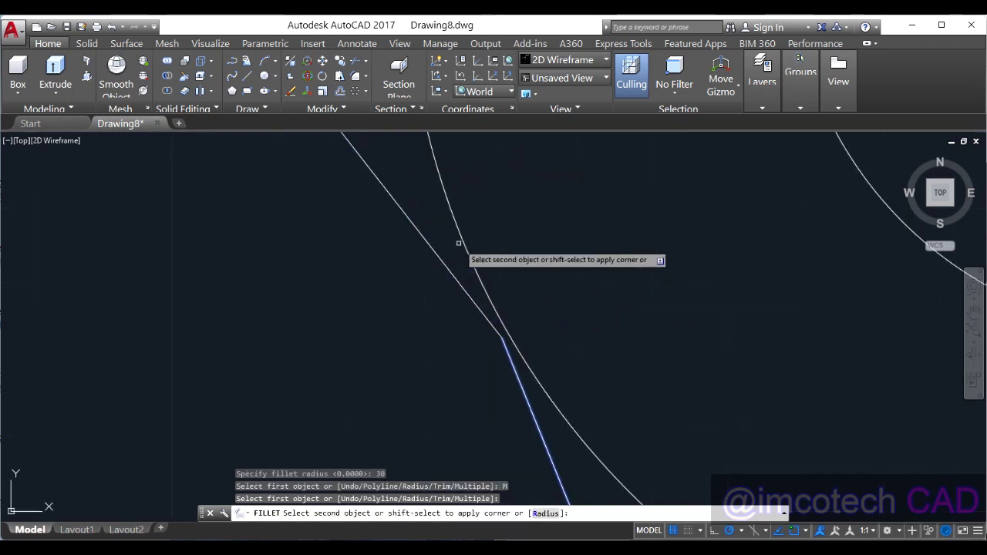
{"action": "left_click", "coordinate": [422, 233]}
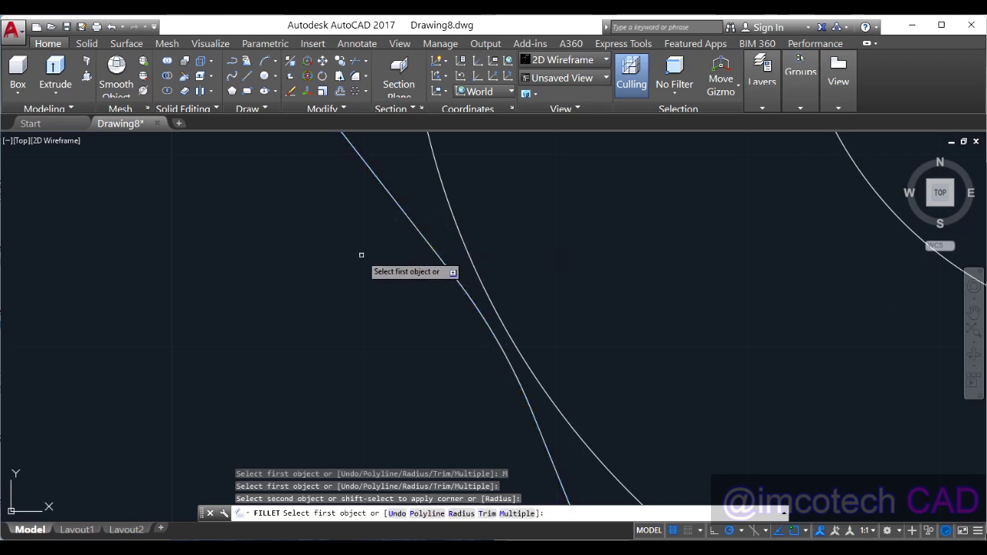
{"action": "scroll", "coordinate": [337, 250], "scroll_direction": "down", "scroll_amount": 4}
{"action": "scroll", "coordinate": [465, 245], "scroll_direction": "up", "scroll_amount": 4}
{"action": "scroll", "coordinate": [466, 245], "scroll_direction": "up", "scroll_amount": 3}
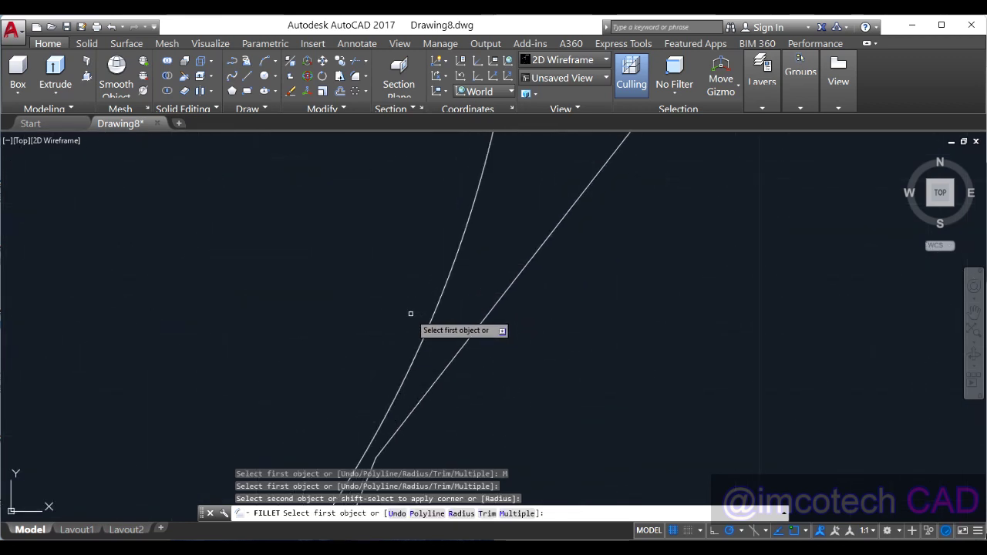
{"action": "scroll", "coordinate": [533, 227], "scroll_direction": "down", "scroll_amount": 1}
{"action": "scroll", "coordinate": [424, 401], "scroll_direction": "up", "scroll_amount": 1}
{"action": "scroll", "coordinate": [556, 274], "scroll_direction": "down", "scroll_amount": 1}
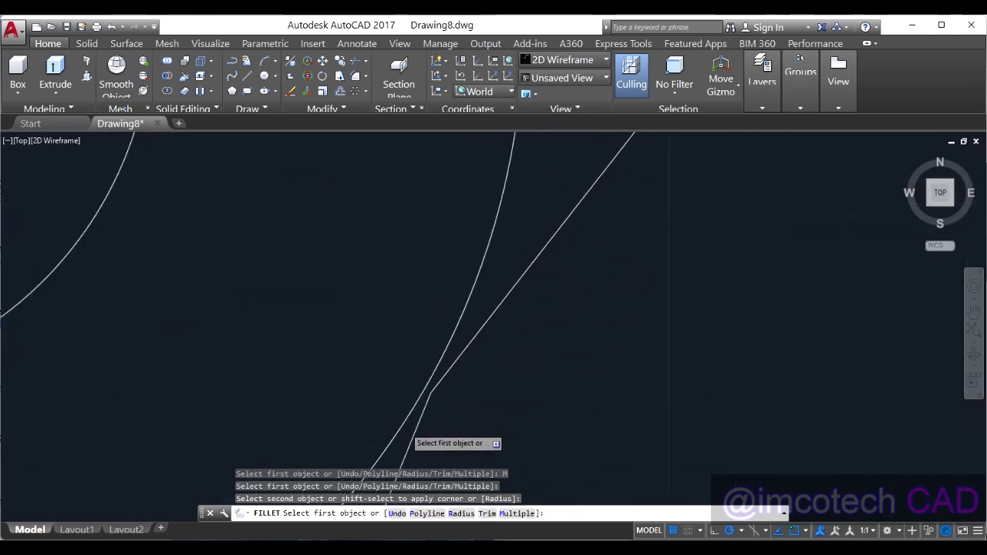
{"action": "scroll", "coordinate": [412, 402], "scroll_direction": "up", "scroll_amount": 1}
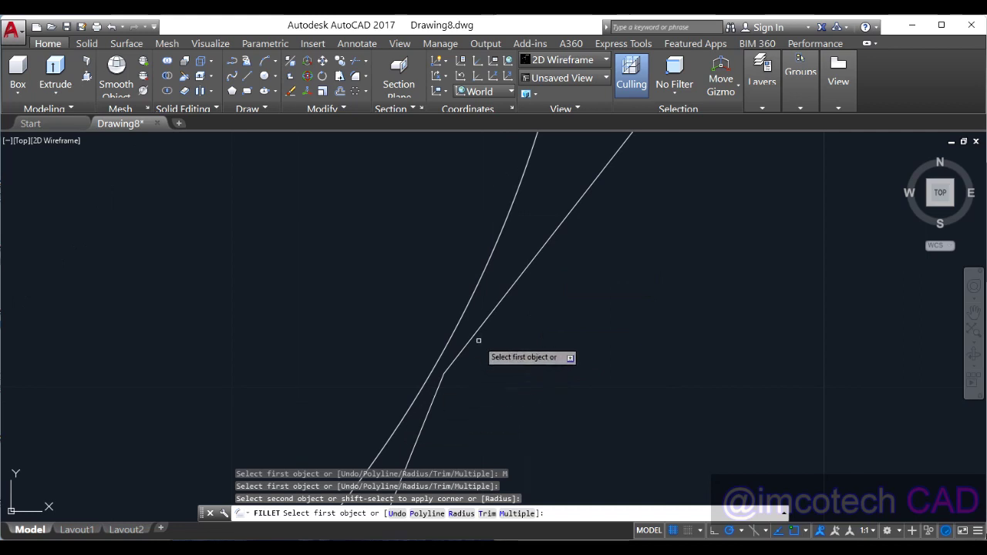
{"action": "left_click", "coordinate": [505, 288]}
{"action": "left_click", "coordinate": [421, 432]}
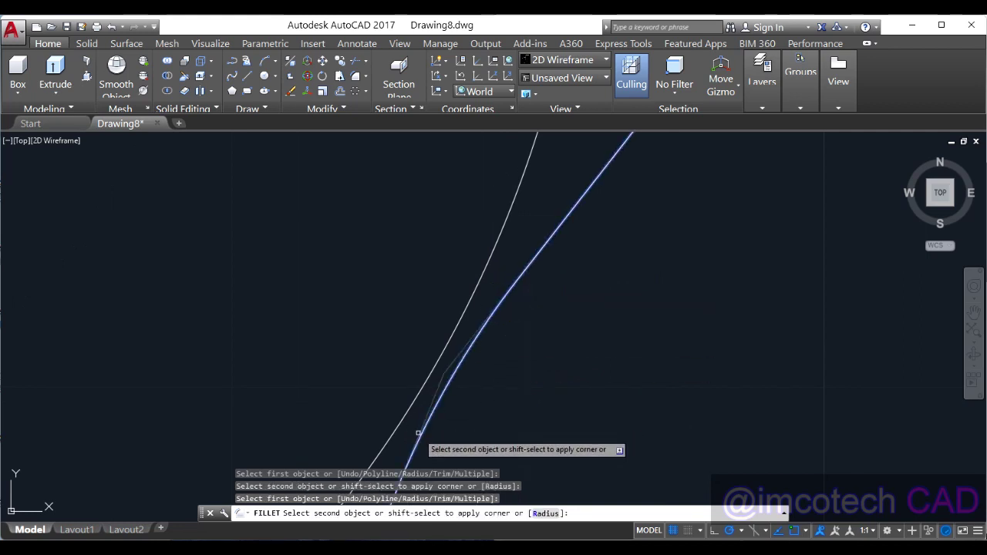
Round the top junction where the two upper arms' tangent lines meet
{"action": "scroll", "coordinate": [394, 157], "scroll_direction": "up", "scroll_amount": 8}
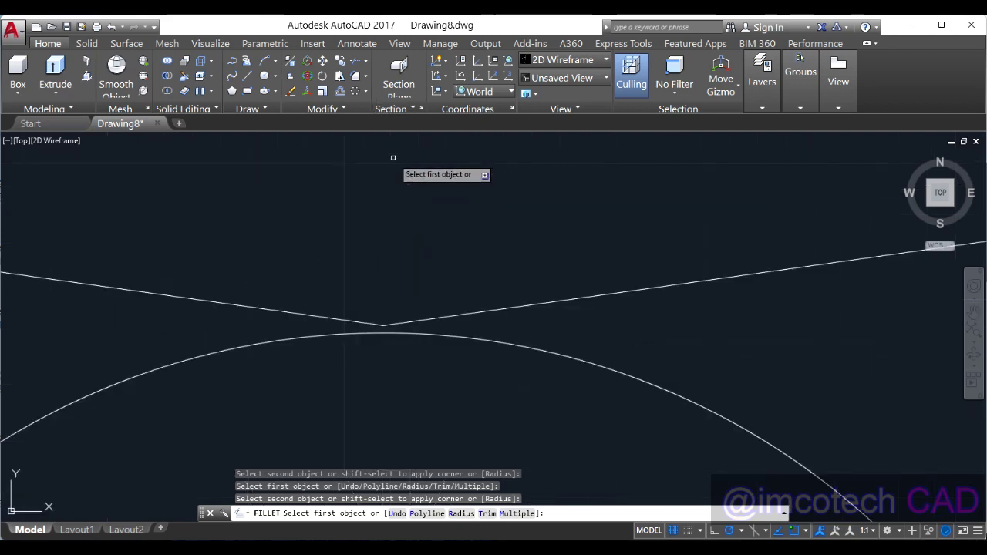
{"action": "left_click", "coordinate": [485, 311]}
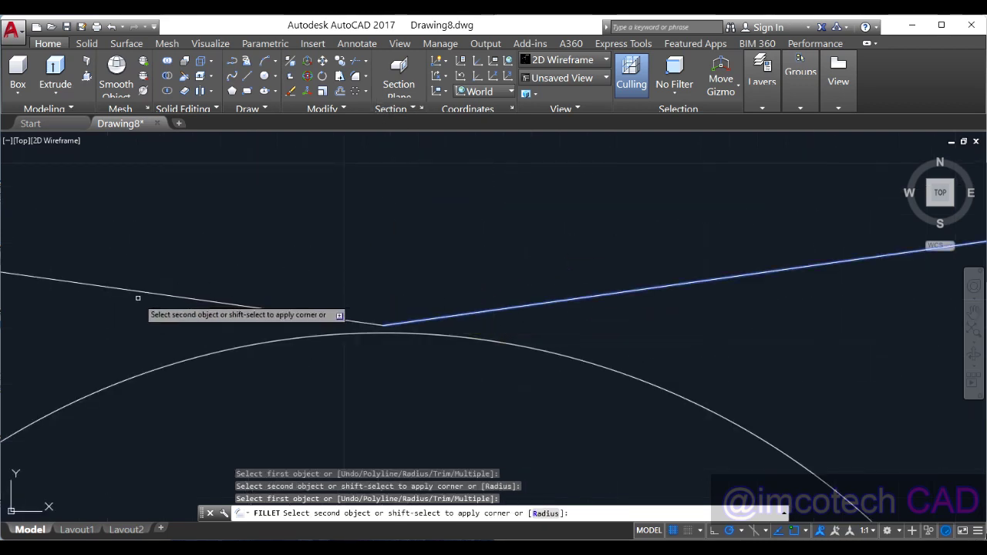
{"action": "left_click", "coordinate": [117, 287]}
{"action": "right_click", "coordinate": [392, 245]}
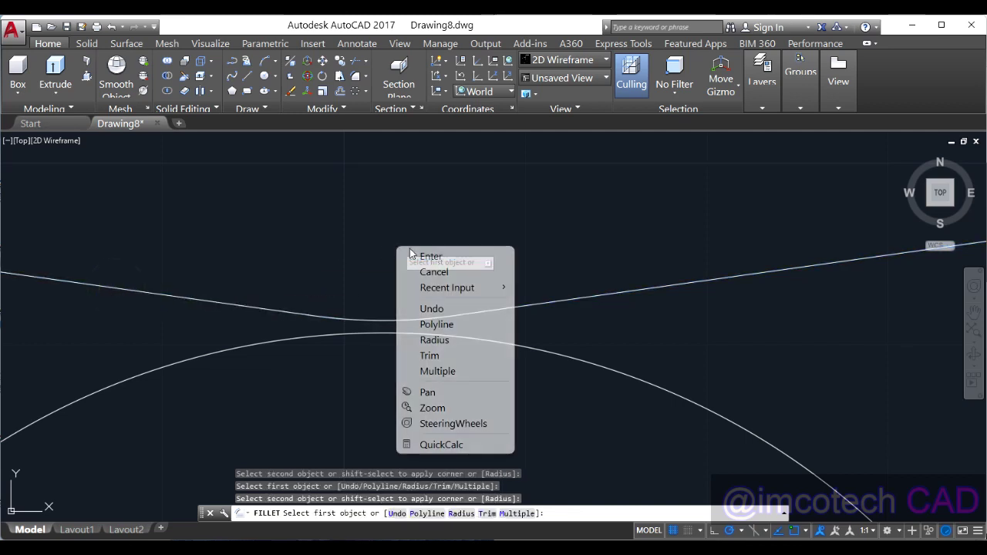
{"action": "left_click", "coordinate": [431, 255]}
{"action": "scroll", "coordinate": [582, 226], "scroll_direction": "down", "scroll_amount": 5}
{"action": "scroll", "coordinate": [659, 325], "scroll_direction": "down", "scroll_amount": 2}
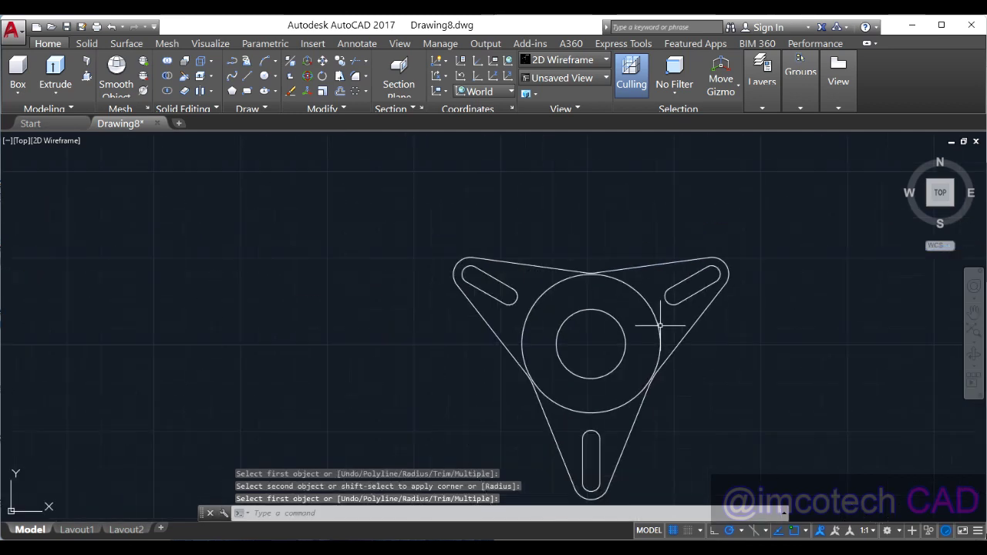
{"action": "mouse_move", "coordinate": [693, 410]}
{"action": "middle_mouse_down"}
{"action": "mouse_move", "coordinate": [631, 390]}
{"action": "mouse_move", "coordinate": [572, 347]}
{"action": "middle_mouse_up"}
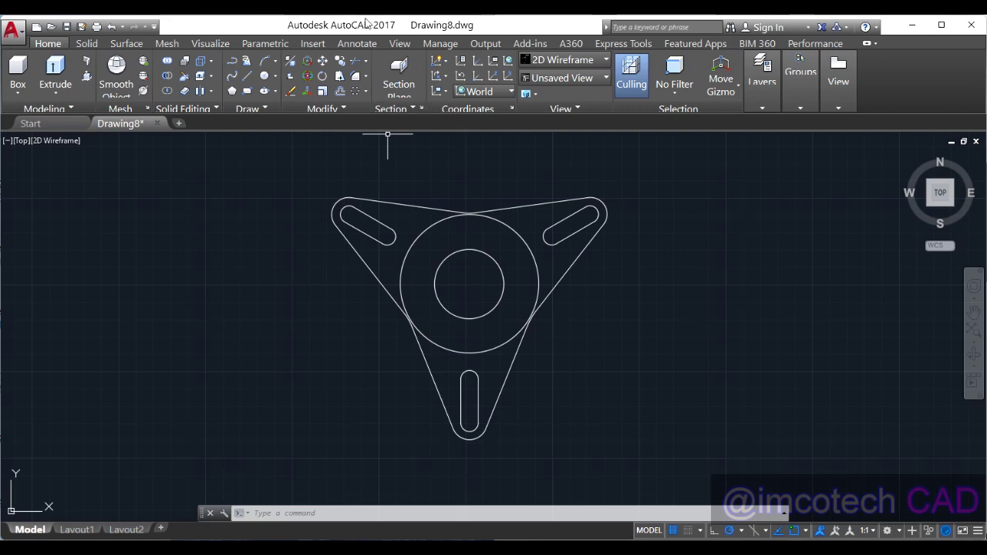
Modify the ISO-25 dimension style to use text height 5 and green text
{"action": "left_click", "coordinate": [358, 44]}
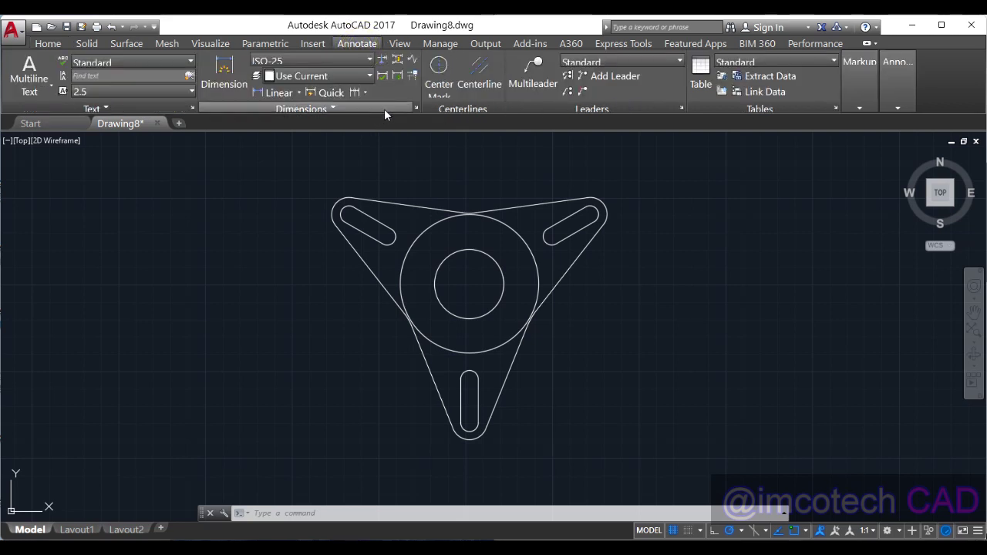
{"action": "left_click", "coordinate": [417, 109]}
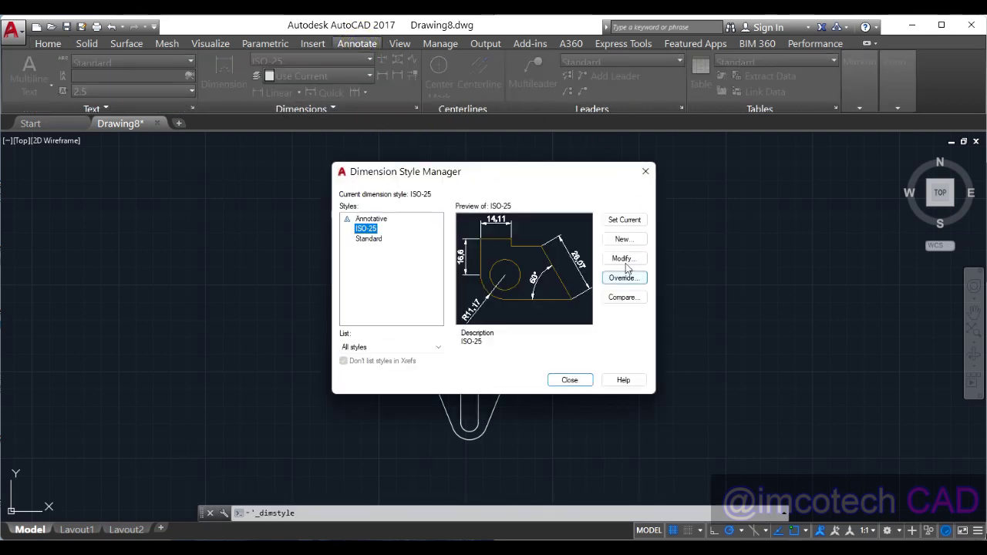
{"action": "left_click", "coordinate": [628, 260]}
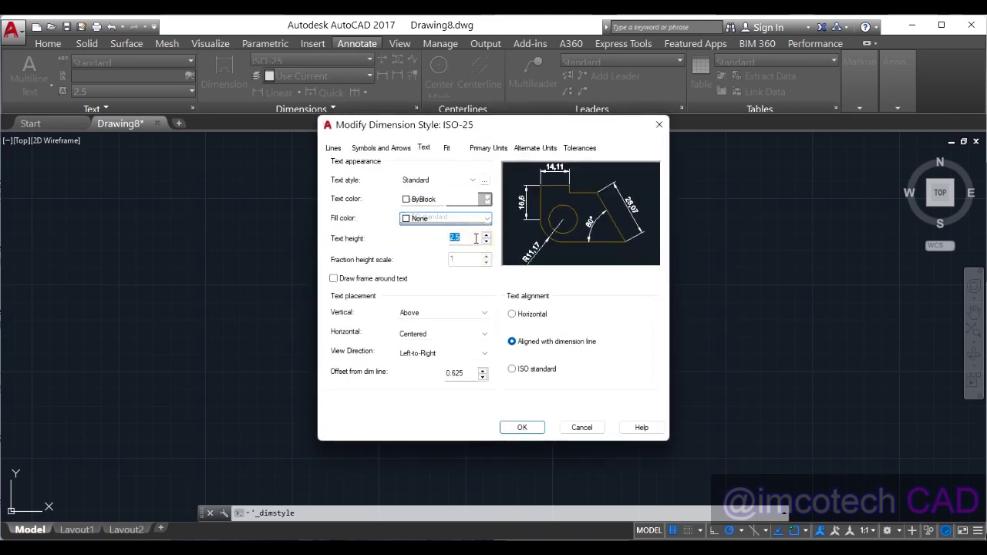
{"action": "type", "text": "5"}
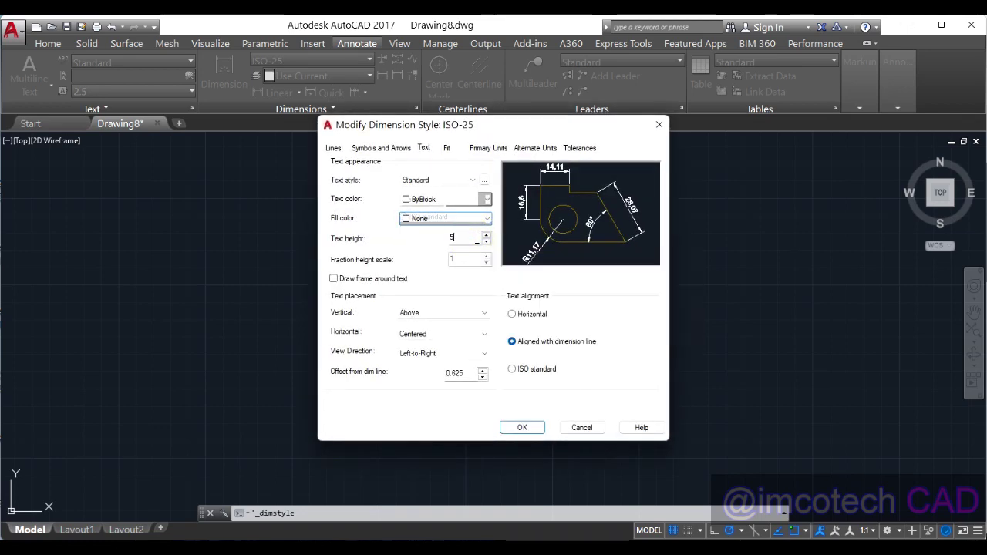
{"action": "left_click", "coordinate": [444, 200]}
{"action": "left_click", "coordinate": [420, 252]}
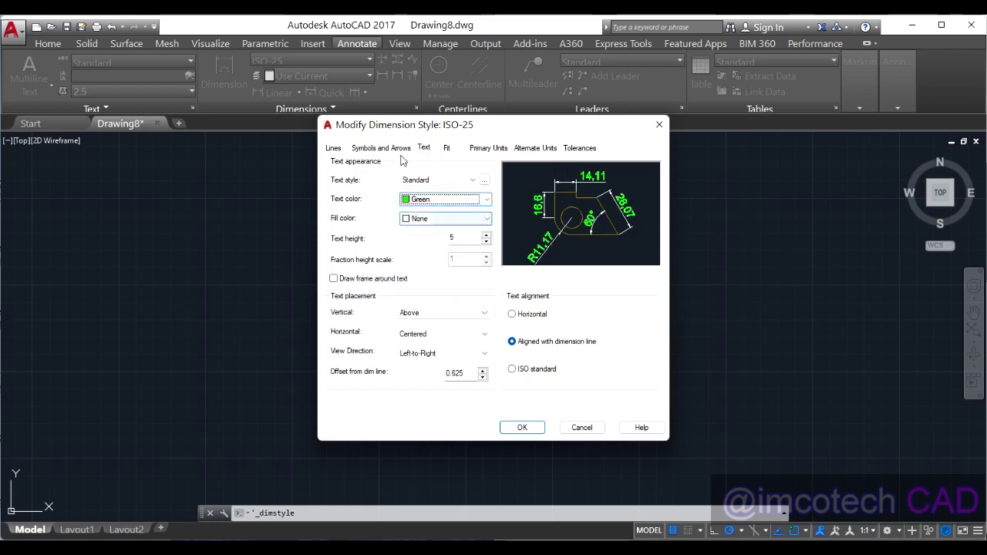
Make dimension lines yellow, set extension offset to 2 and ISO-standard text alignment
{"action": "left_click", "coordinate": [333, 148]}
{"action": "left_click", "coordinate": [478, 175]}
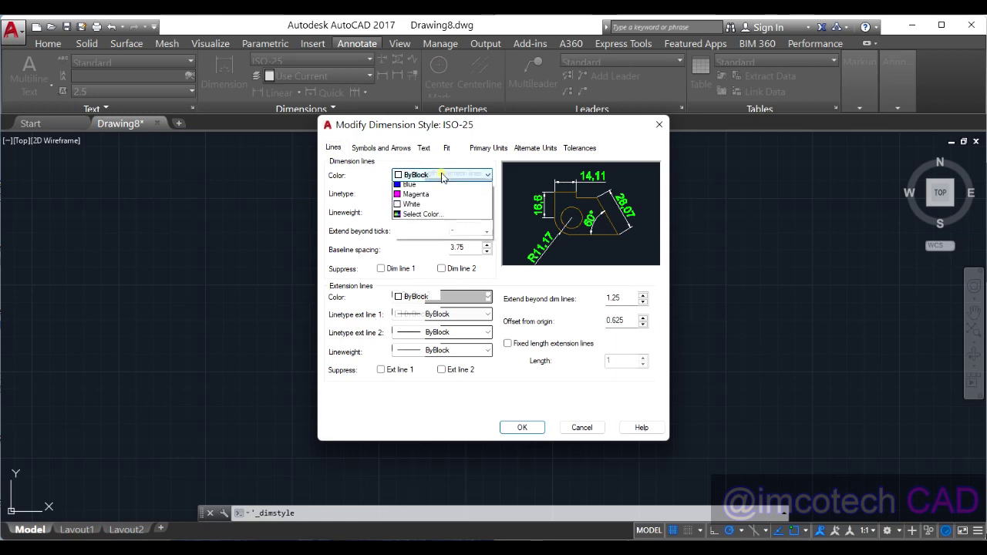
{"action": "left_click", "coordinate": [414, 217]}
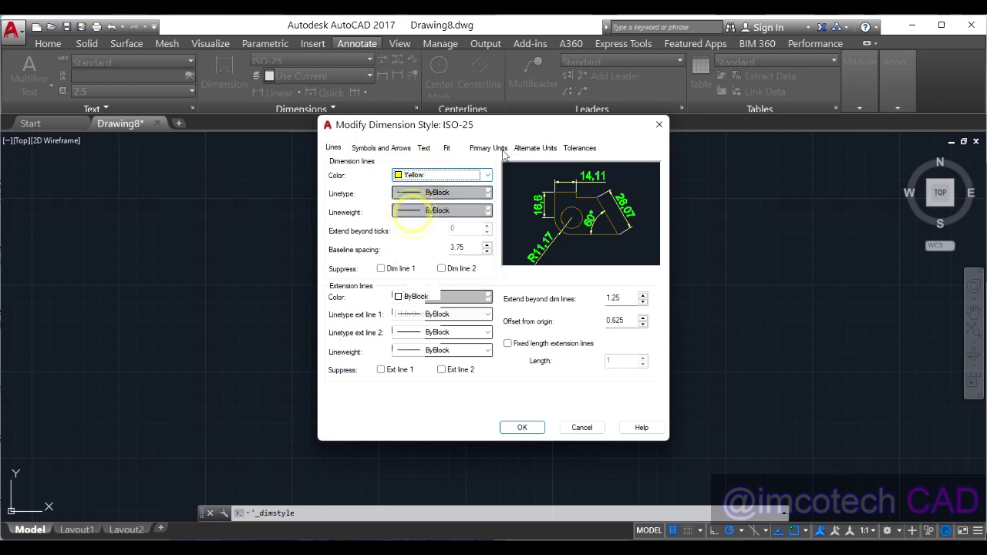
{"action": "double_click", "coordinate": [466, 248]}
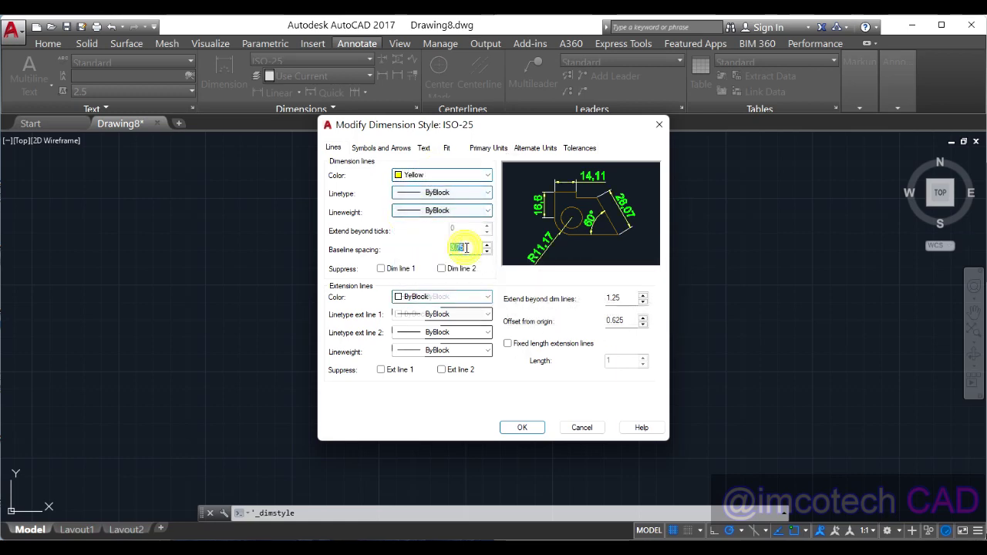
{"action": "double_click", "coordinate": [623, 320]}
{"action": "type", "text": "2"}
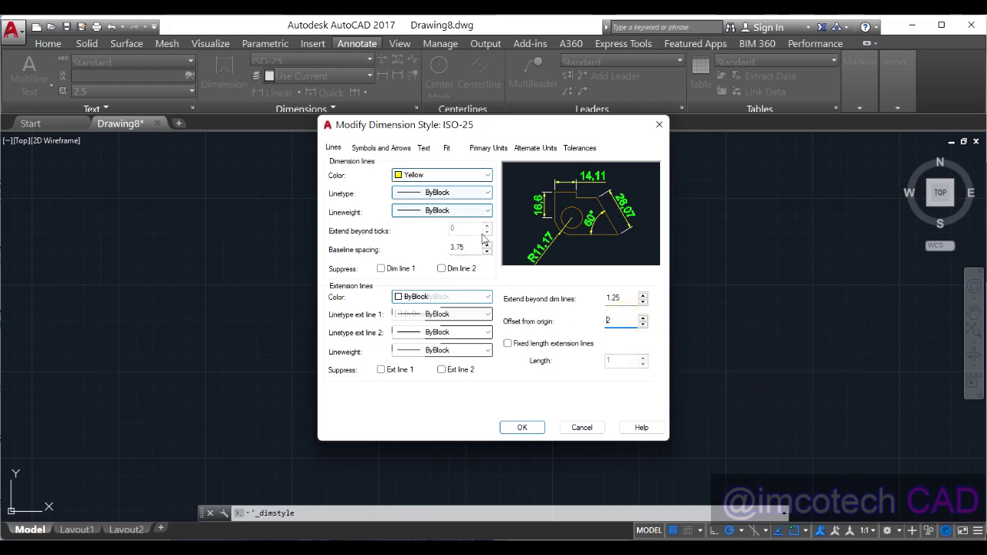
{"action": "left_click", "coordinate": [423, 149]}
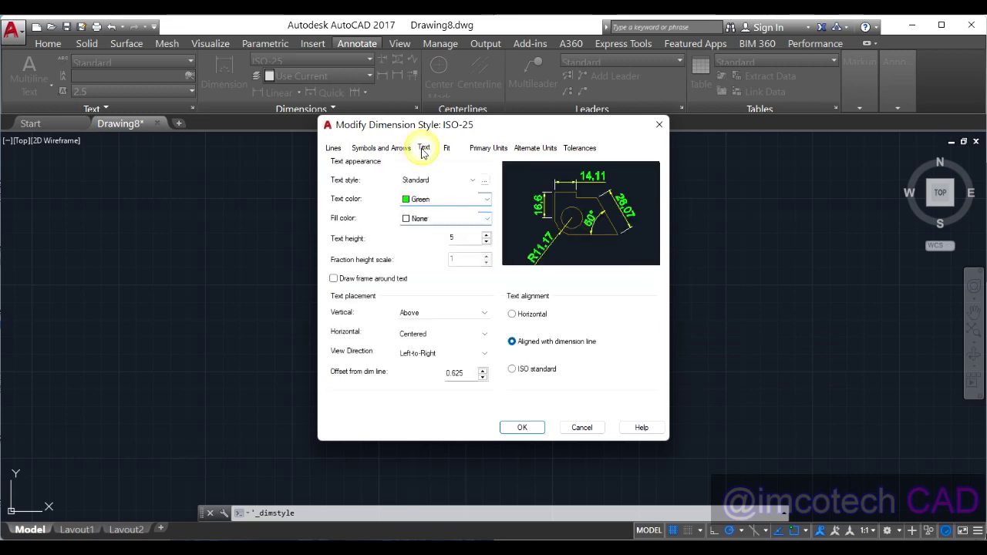
{"action": "left_click", "coordinate": [512, 369]}
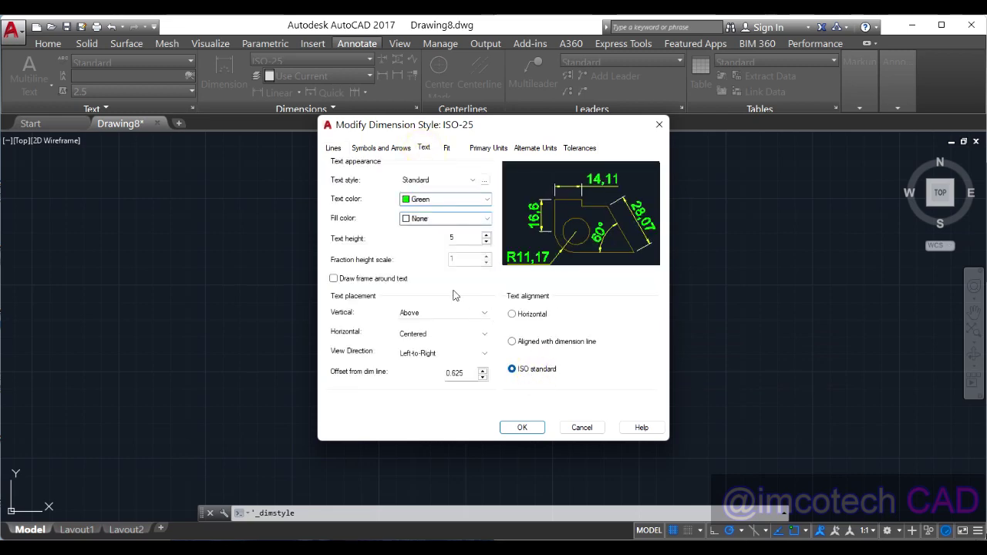
{"action": "left_click", "coordinate": [524, 428]}
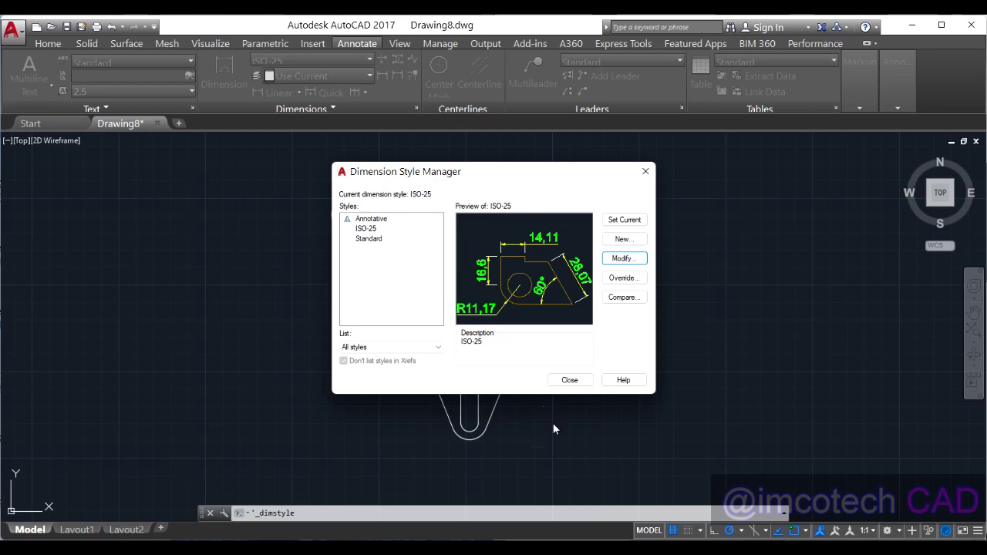
Add radius dimensions R20 and R40 to the inner and outer circles
{"action": "left_click", "coordinate": [570, 380]}
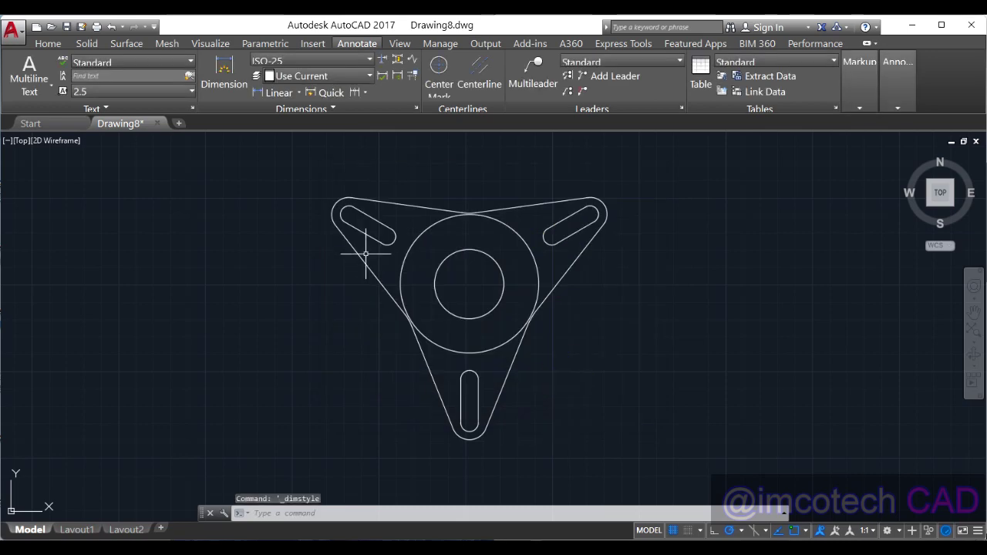
{"action": "left_click", "coordinate": [299, 94]}
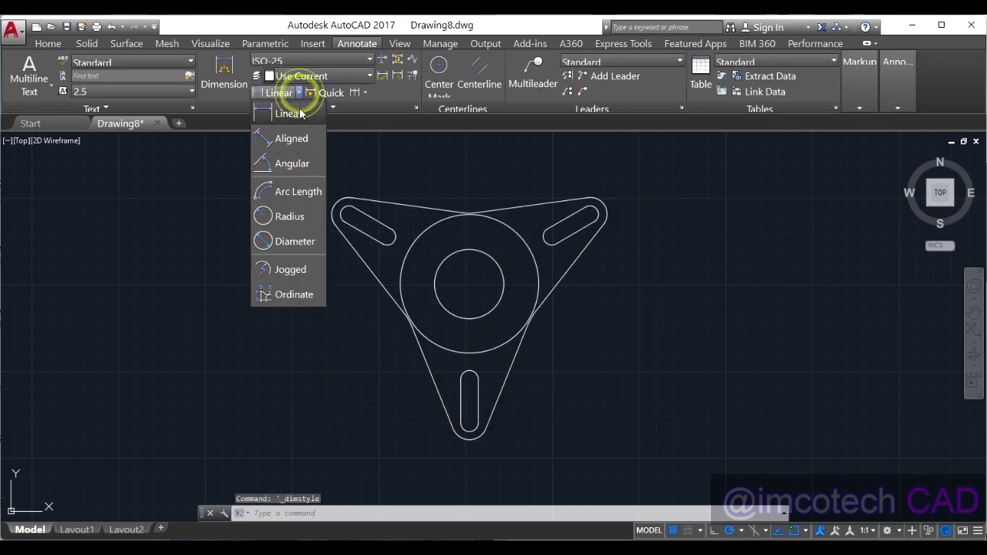
{"action": "left_click", "coordinate": [290, 218]}
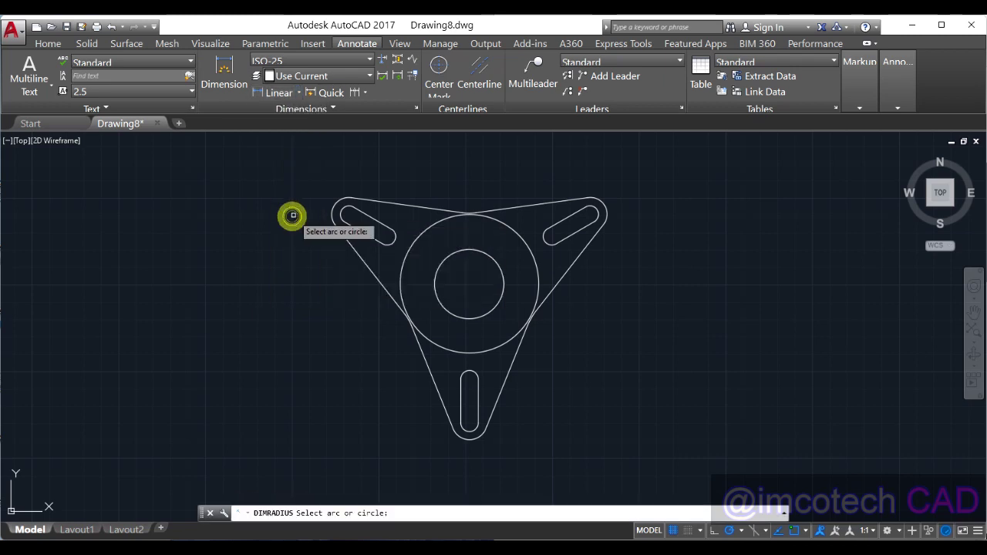
{"action": "scroll", "coordinate": [482, 233], "scroll_direction": "up", "scroll_amount": 2}
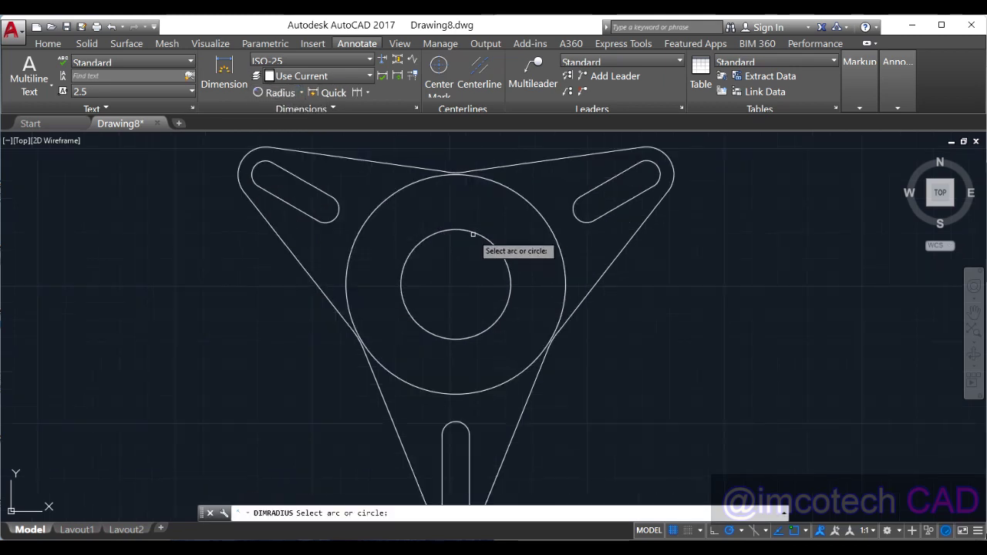
{"action": "left_click", "coordinate": [473, 234]}
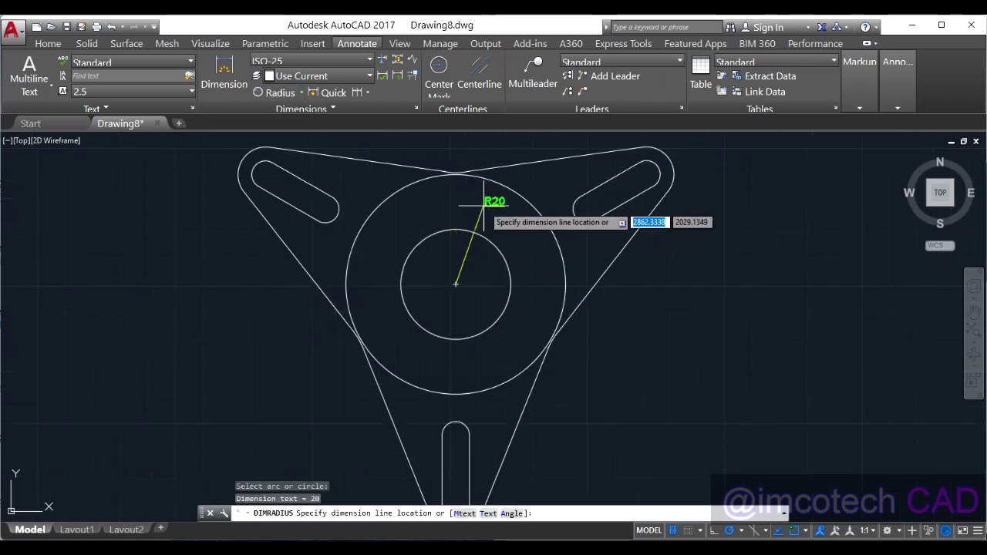
{"action": "key", "text": "Return"}
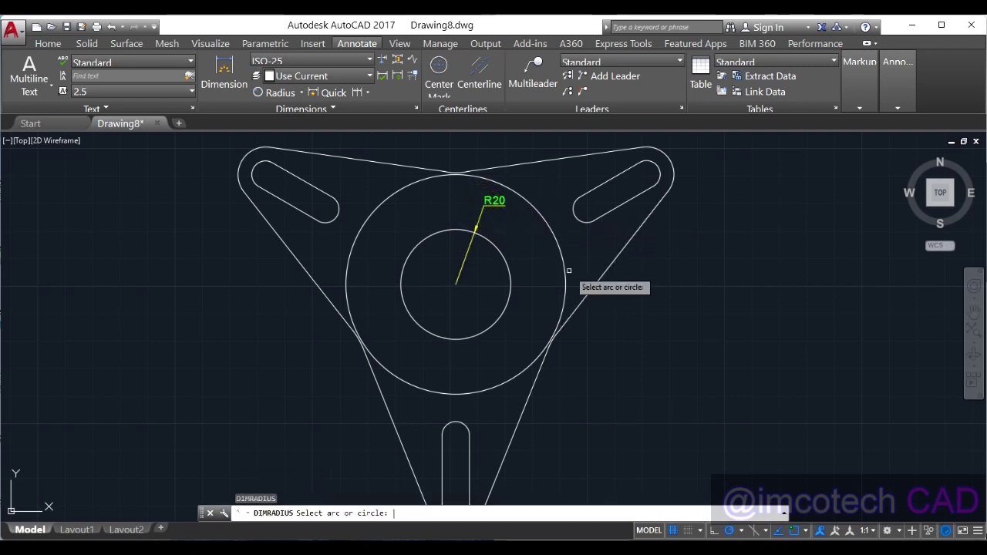
{"action": "left_click", "coordinate": [543, 224]}
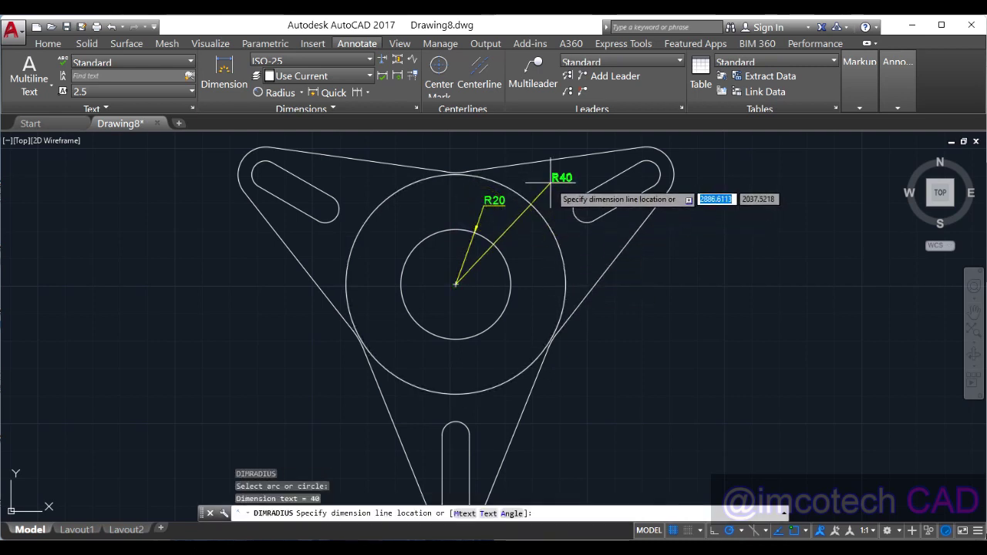
{"action": "left_click", "coordinate": [546, 187]}
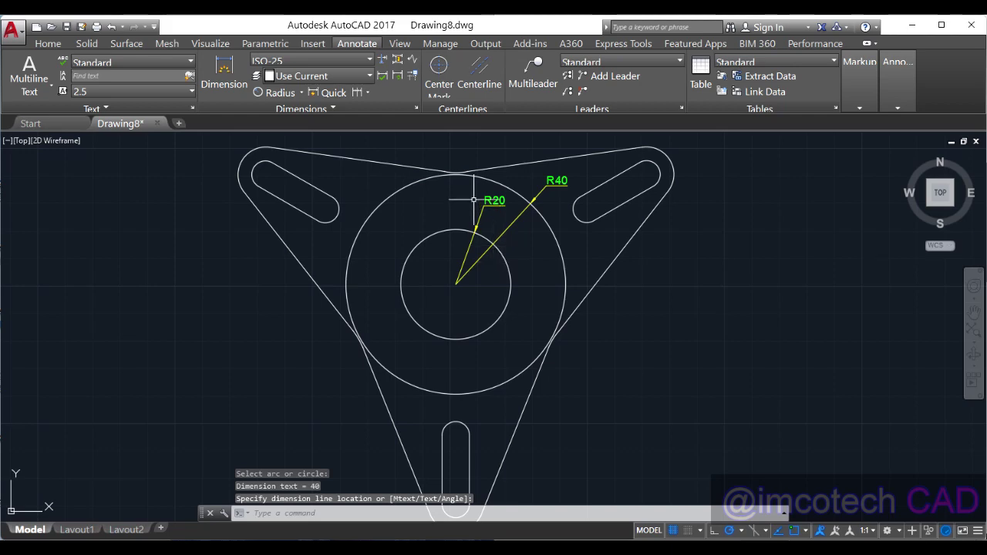
Add the R30 radius dimension above the top fillet arc
{"action": "scroll", "coordinate": [473, 199], "scroll_direction": "up", "scroll_amount": 6}
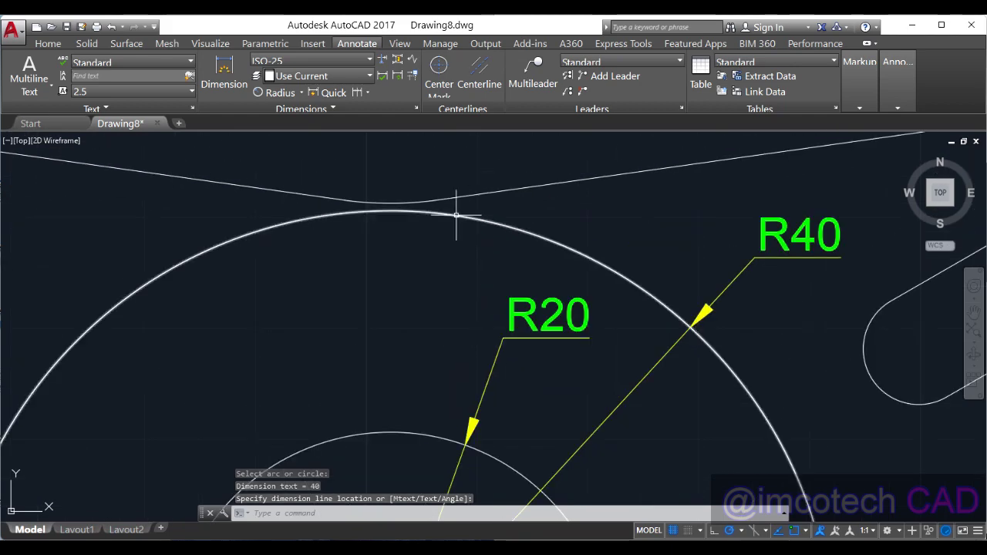
{"action": "key", "text": "Return"}
{"action": "left_click", "coordinate": [402, 202]}
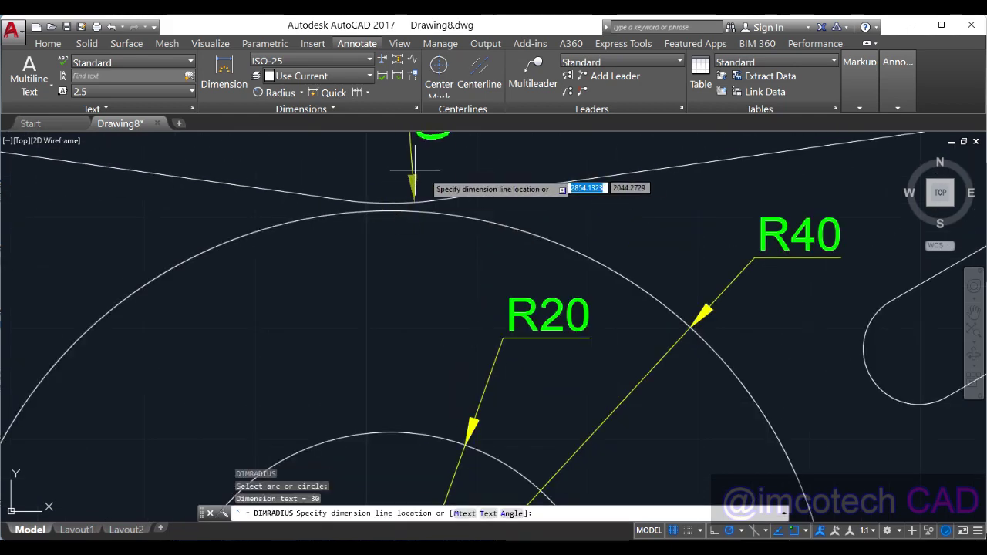
{"action": "scroll", "coordinate": [416, 170], "scroll_direction": "down", "scroll_amount": 6}
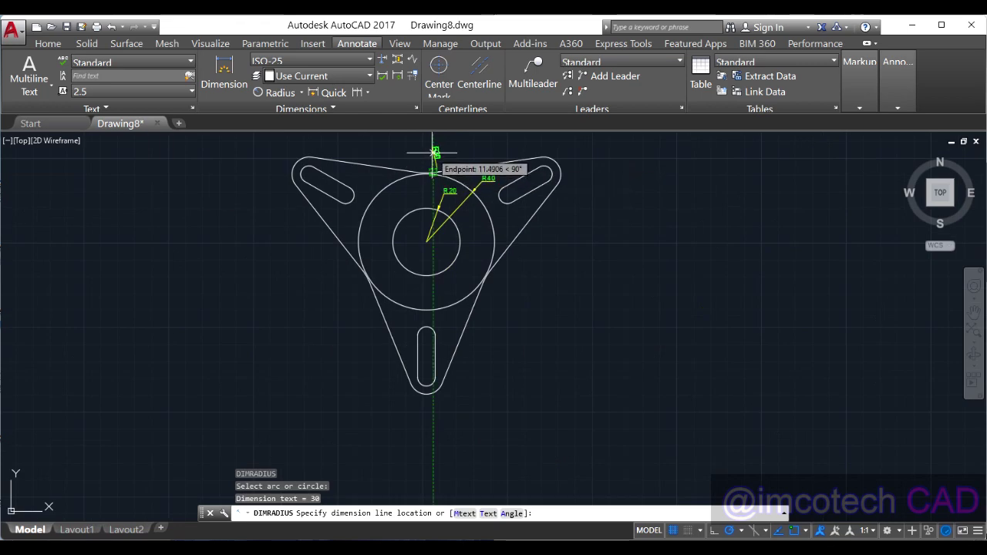
{"action": "left_click", "coordinate": [433, 152]}
{"action": "scroll", "coordinate": [449, 147], "scroll_direction": "up", "scroll_amount": 5}
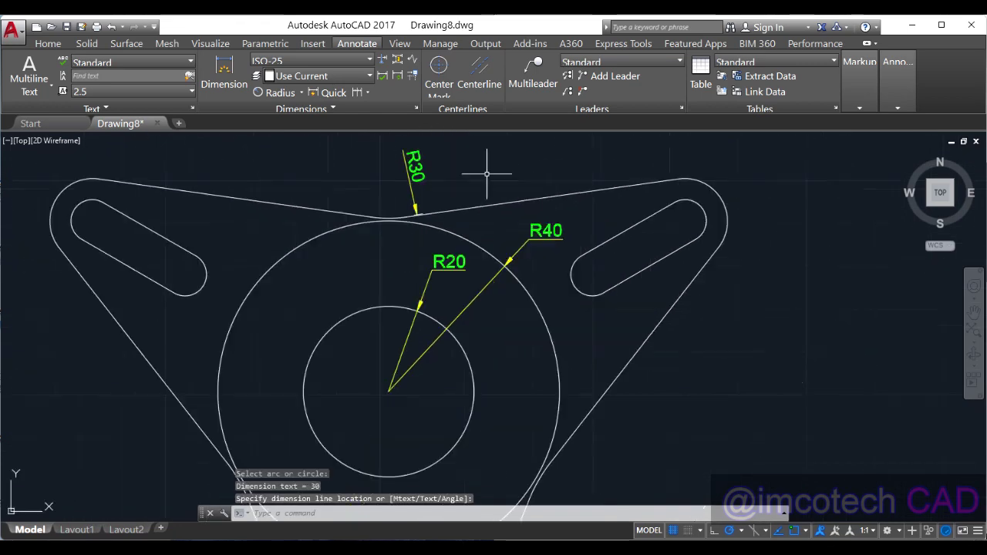
{"action": "scroll", "coordinate": [493, 174], "scroll_direction": "down", "scroll_amount": 4}
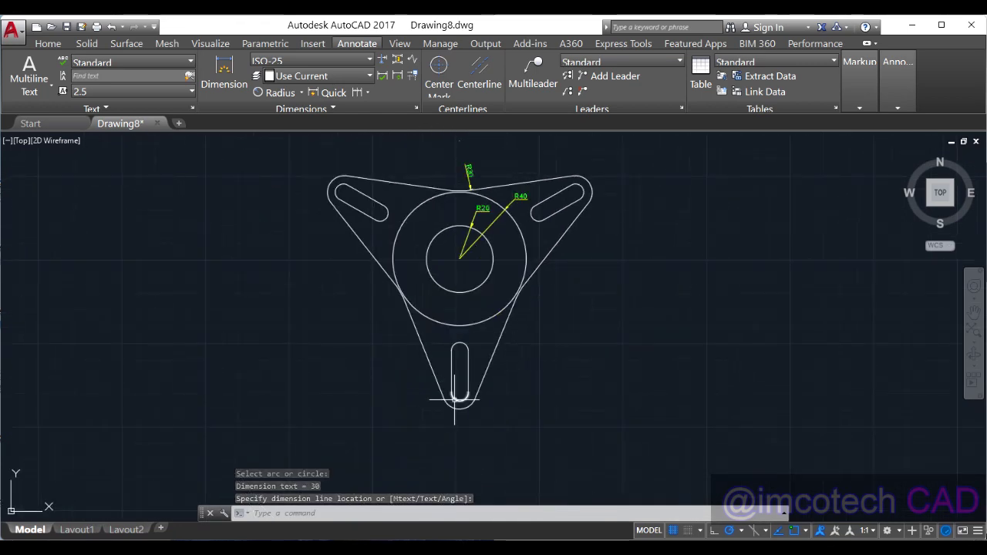
{"action": "scroll", "coordinate": [596, 168], "scroll_direction": "up", "scroll_amount": 4}
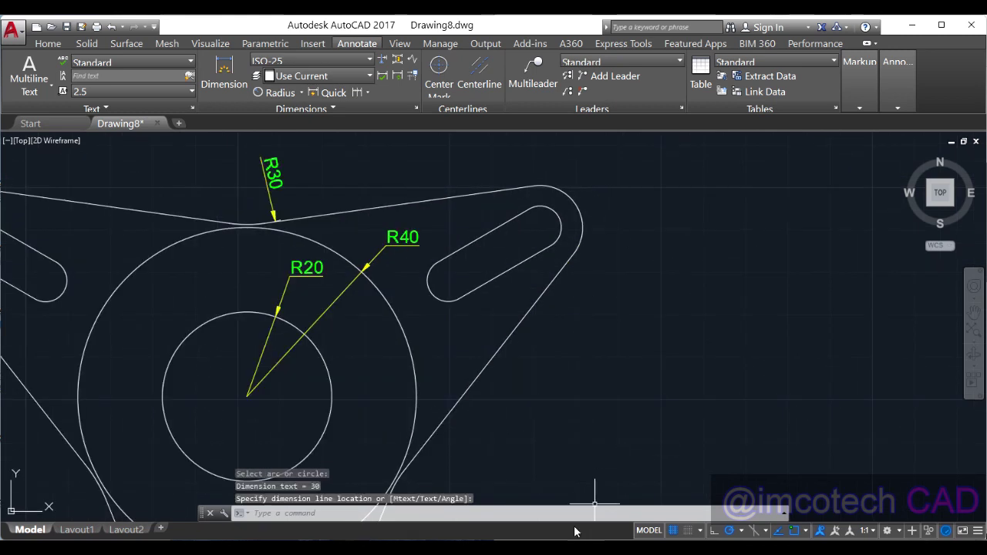
Dimension the right lobe as R5 and the left lobe as R10
{"action": "key", "text": "Return"}
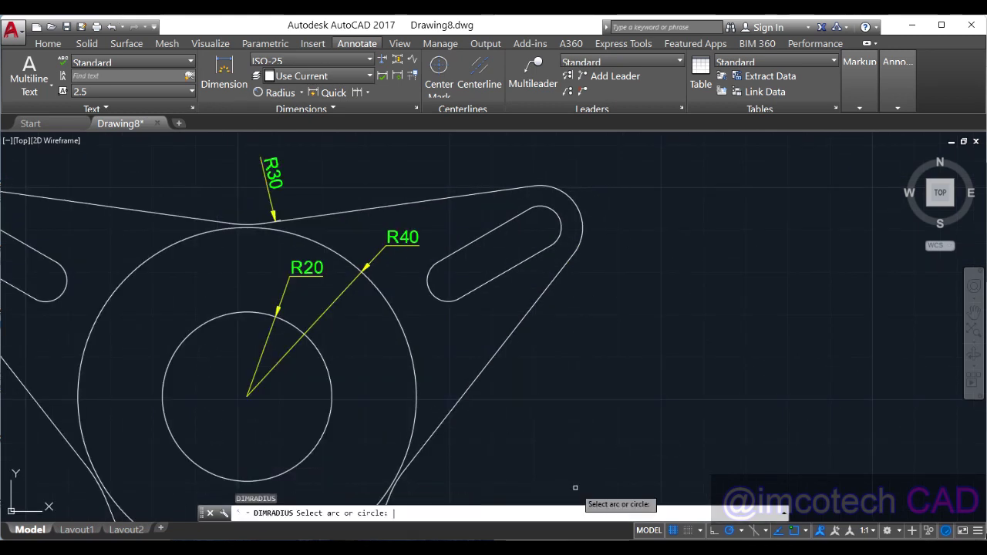
{"action": "left_click", "coordinate": [558, 219]}
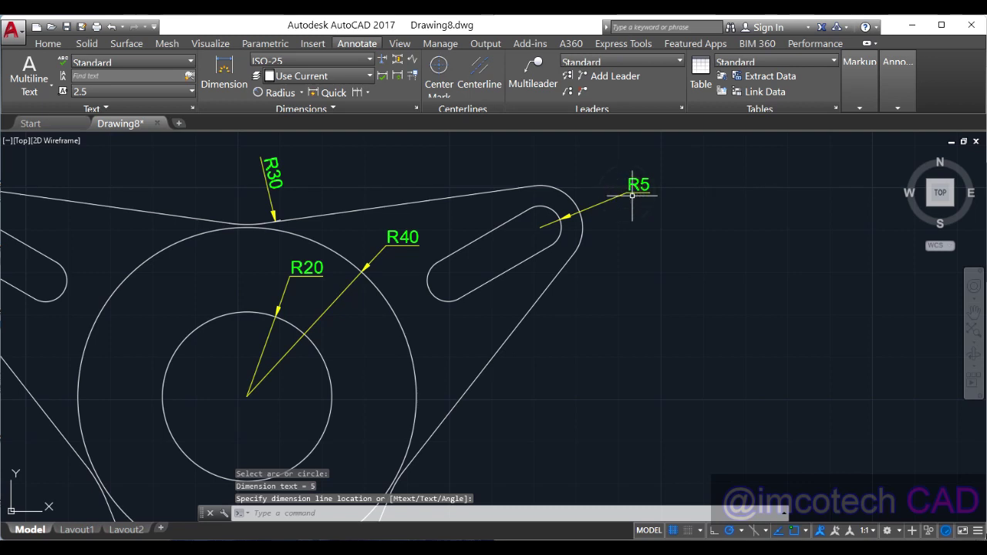
{"action": "left_click", "coordinate": [632, 195]}
{"action": "key", "text": "Return"}
{"action": "scroll", "coordinate": [632, 195], "scroll_direction": "down", "scroll_amount": 5}
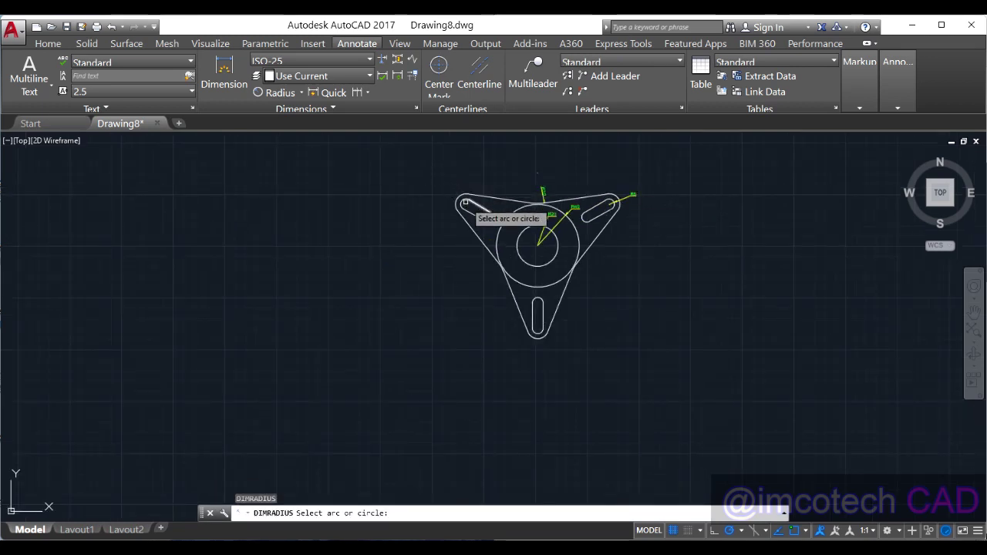
{"action": "scroll", "coordinate": [461, 201], "scroll_direction": "up", "scroll_amount": 3}
{"action": "scroll", "coordinate": [465, 195], "scroll_direction": "up", "scroll_amount": 2}
{"action": "left_click", "coordinate": [433, 200]}
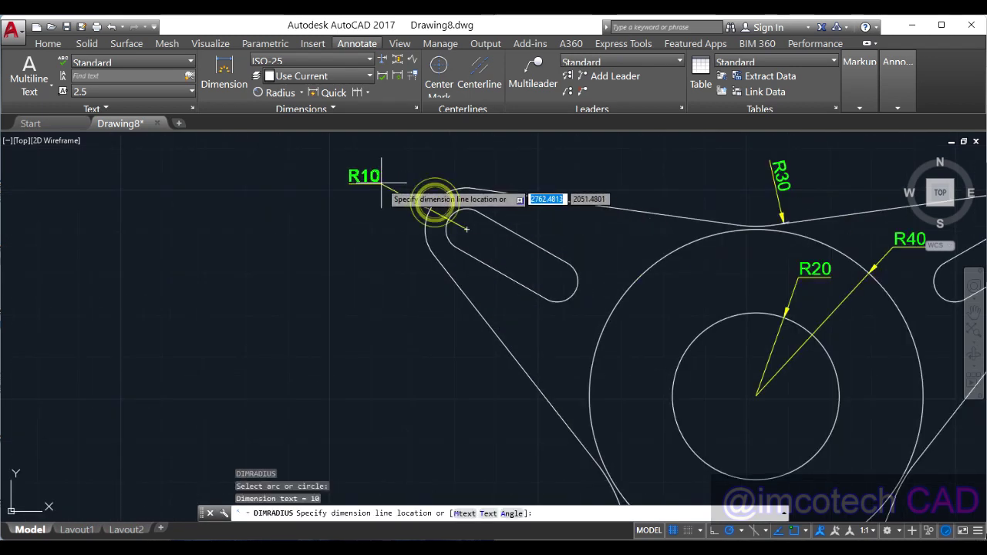
{"action": "left_click", "coordinate": [388, 181]}
{"action": "scroll", "coordinate": [507, 242], "scroll_direction": "down", "scroll_amount": 6}
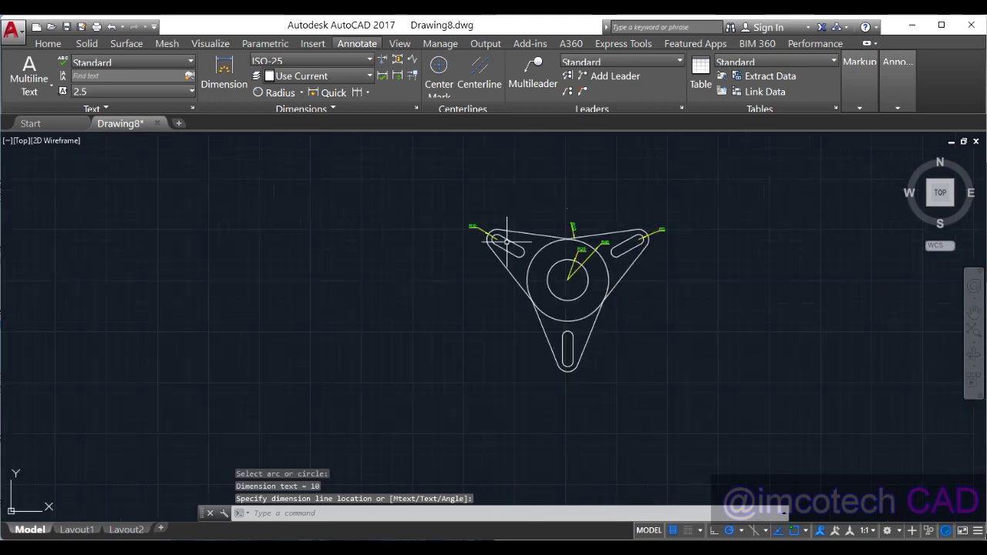
{"action": "scroll", "coordinate": [572, 318], "scroll_direction": "up", "scroll_amount": 5}
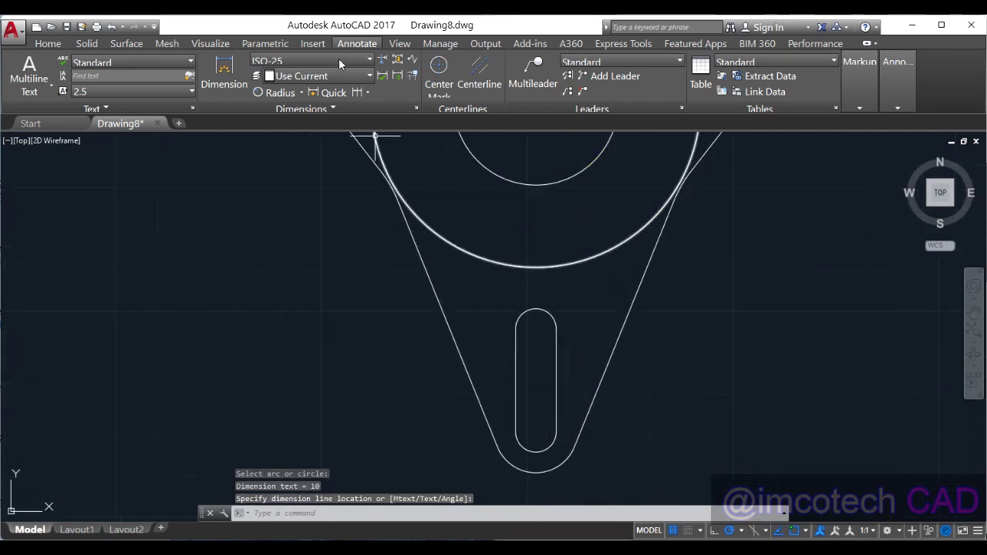
Add a linear 25 dimension between the lower slot's two arc centres
{"action": "left_click", "coordinate": [301, 92]}
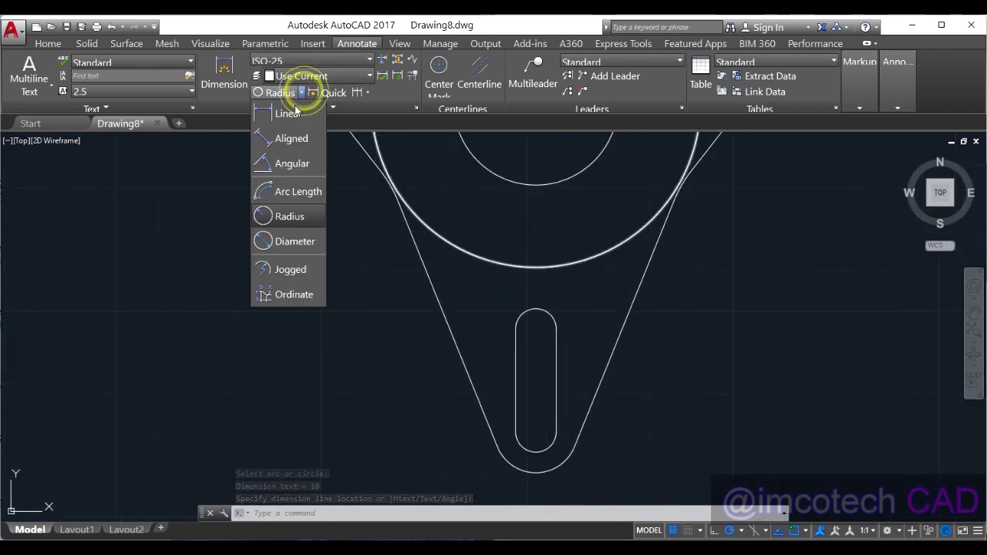
{"action": "left_click", "coordinate": [295, 116]}
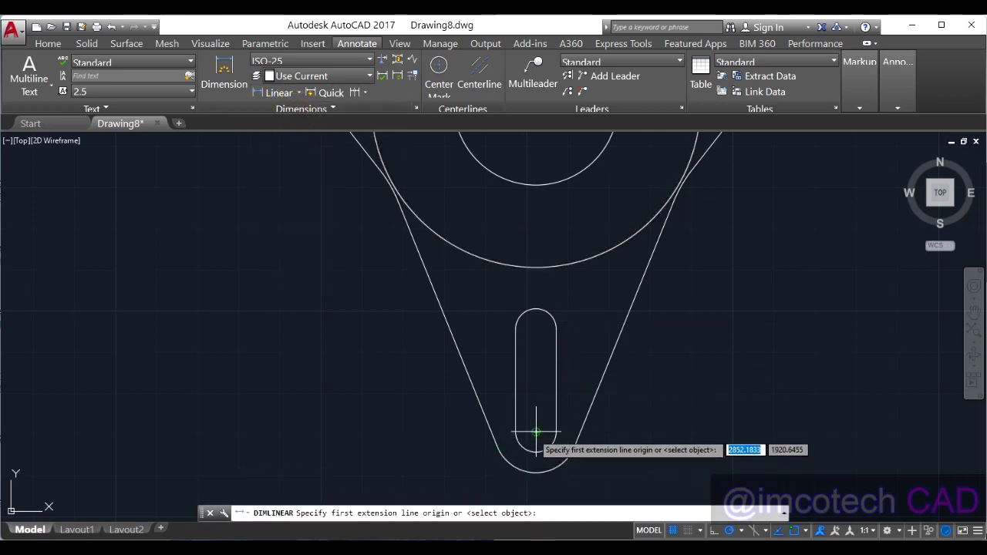
{"action": "left_click", "coordinate": [536, 432]}
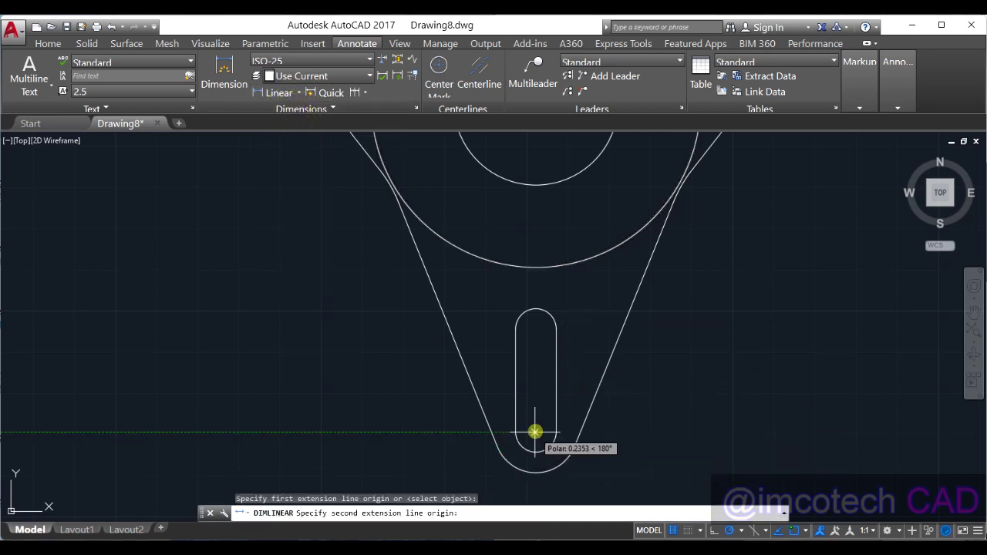
{"action": "left_click", "coordinate": [540, 313]}
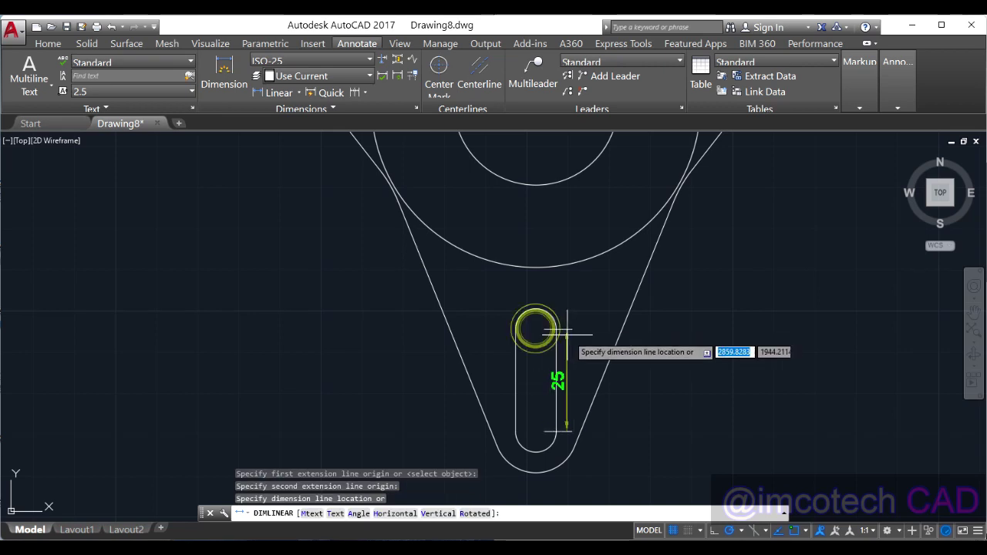
{"action": "left_click", "coordinate": [573, 334]}
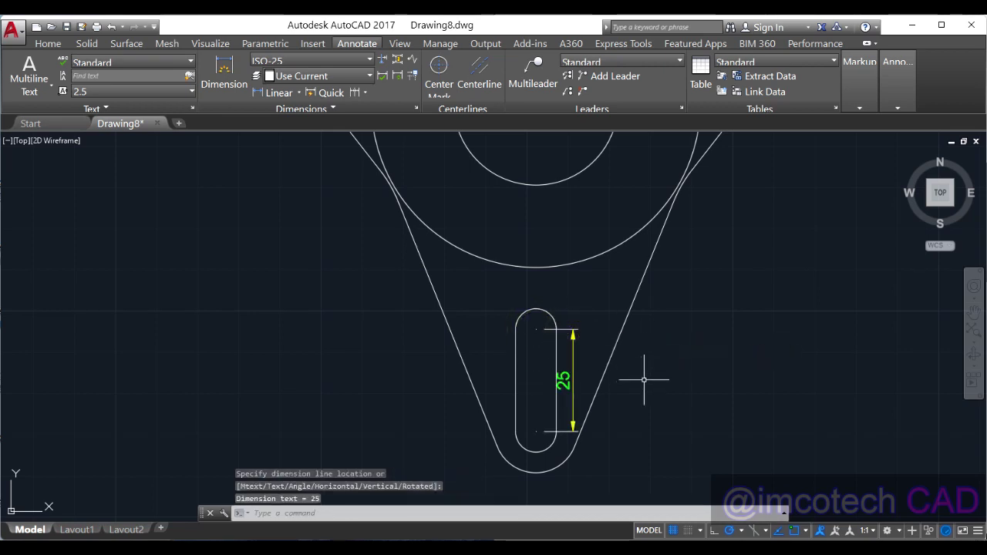
Add a linear 90 dimension from the large circle's centre to the plate bottom
{"action": "scroll", "coordinate": [340, 320], "scroll_direction": "down", "scroll_amount": 5}
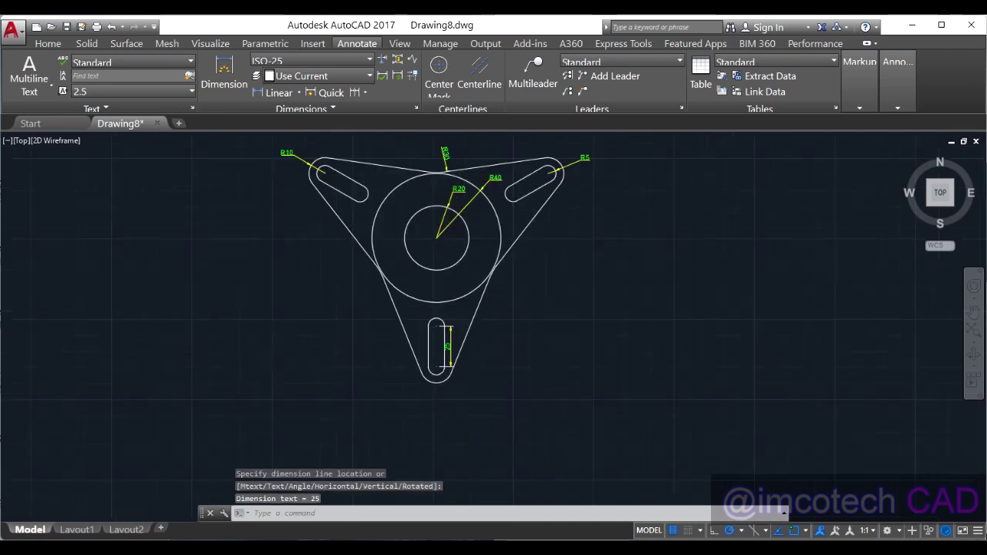
{"action": "left_click", "coordinate": [279, 91]}
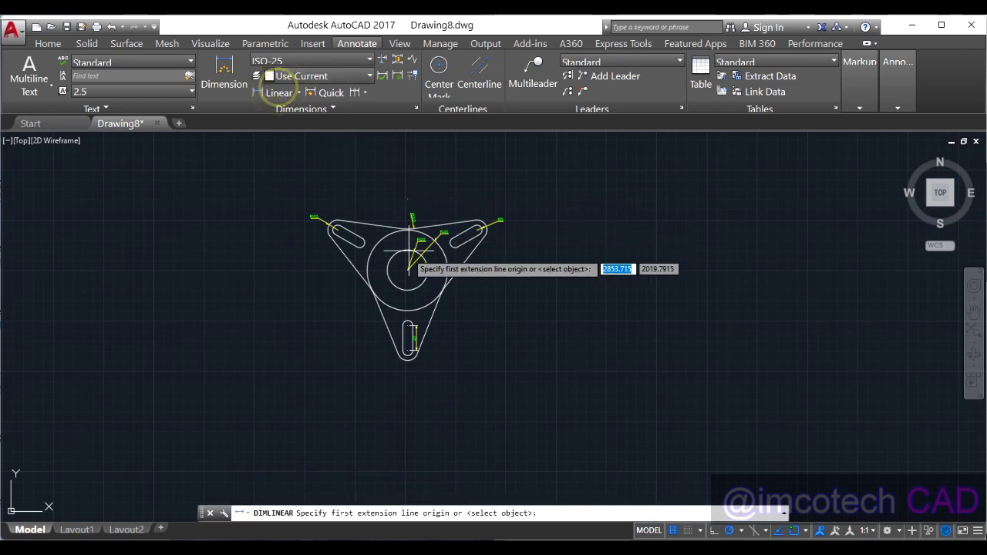
{"action": "left_click", "coordinate": [407, 269]}
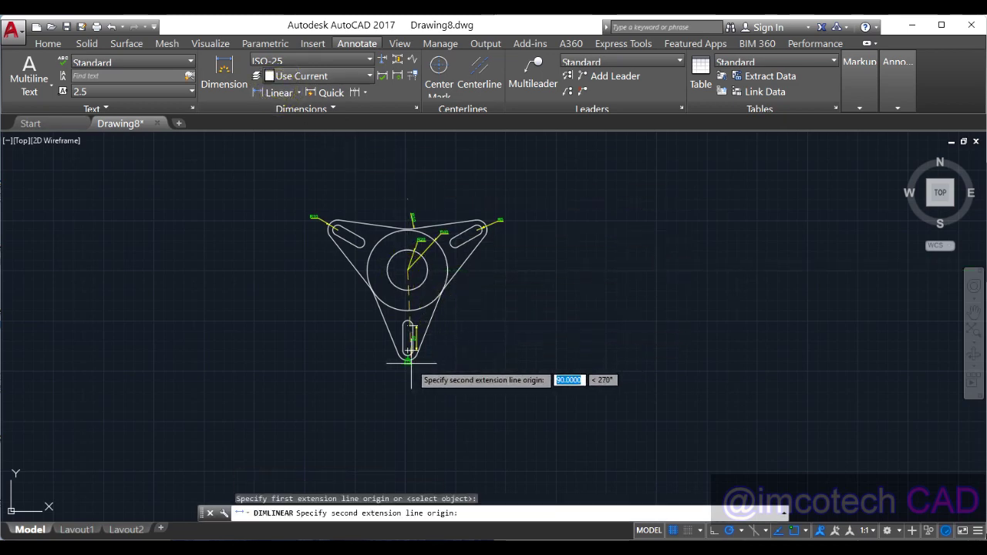
{"action": "scroll", "coordinate": [408, 360], "scroll_direction": "up", "scroll_amount": 6}
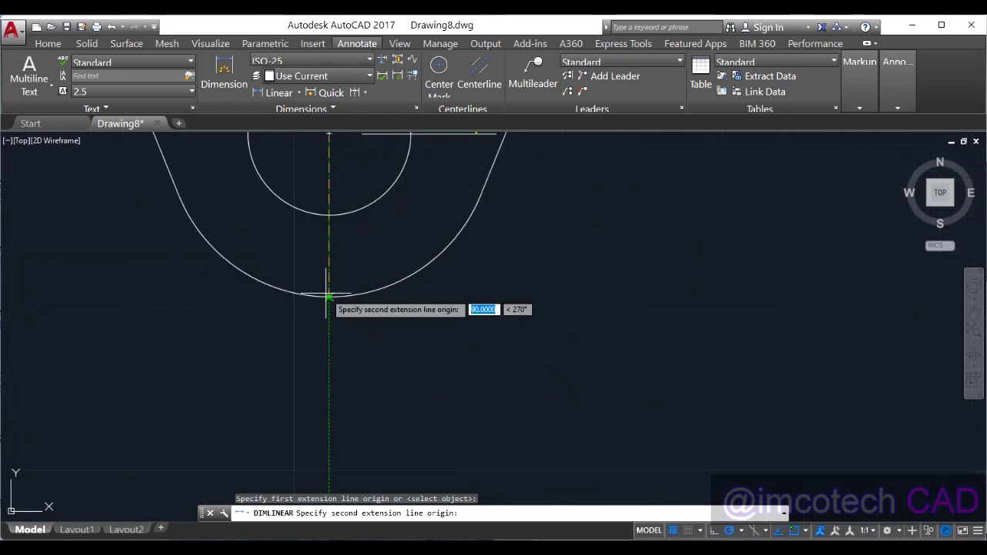
{"action": "left_click", "coordinate": [340, 299]}
{"action": "scroll", "coordinate": [483, 279], "scroll_direction": "down", "scroll_amount": 4}
{"action": "scroll", "coordinate": [483, 281], "scroll_direction": "down", "scroll_amount": 4}
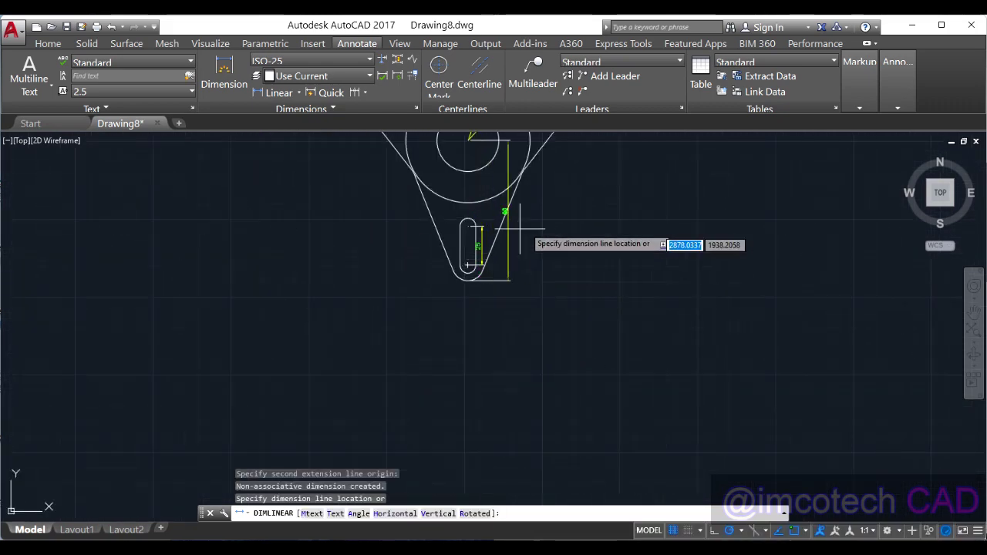
{"action": "left_click", "coordinate": [572, 231]}
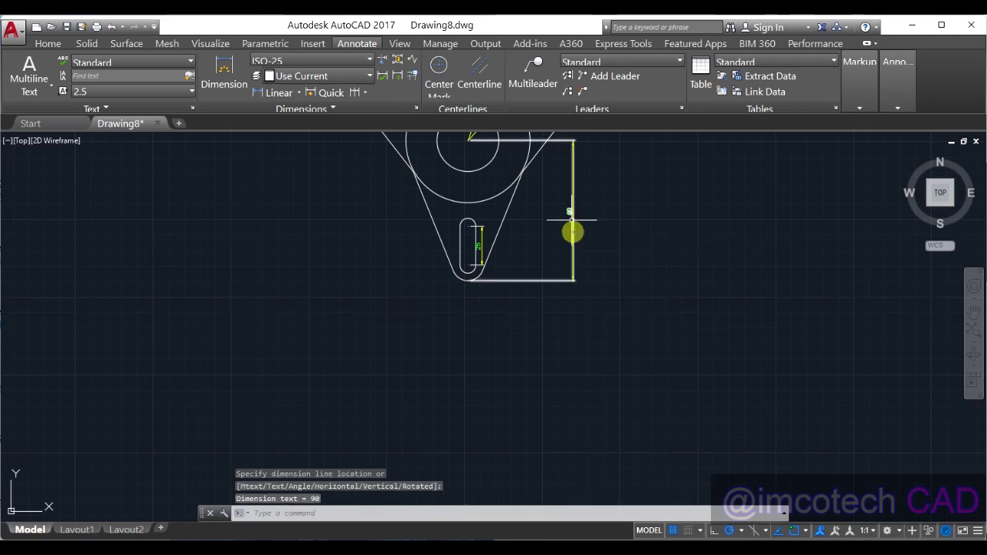
{"action": "scroll", "coordinate": [573, 224], "scroll_direction": "up", "scroll_amount": 6}
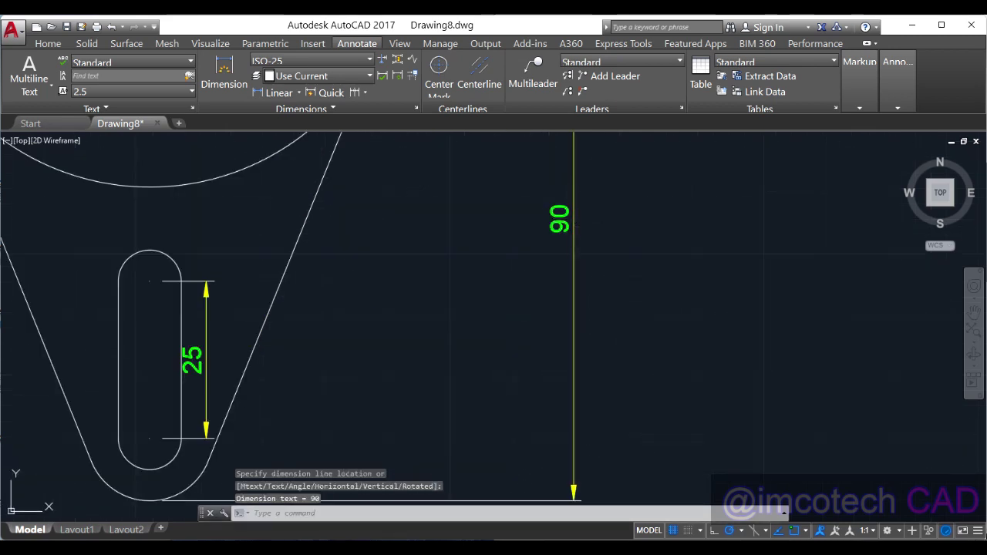
{"action": "middle_click", "coordinate": [584, 221]}
{"action": "middle_click", "coordinate": [583, 221]}
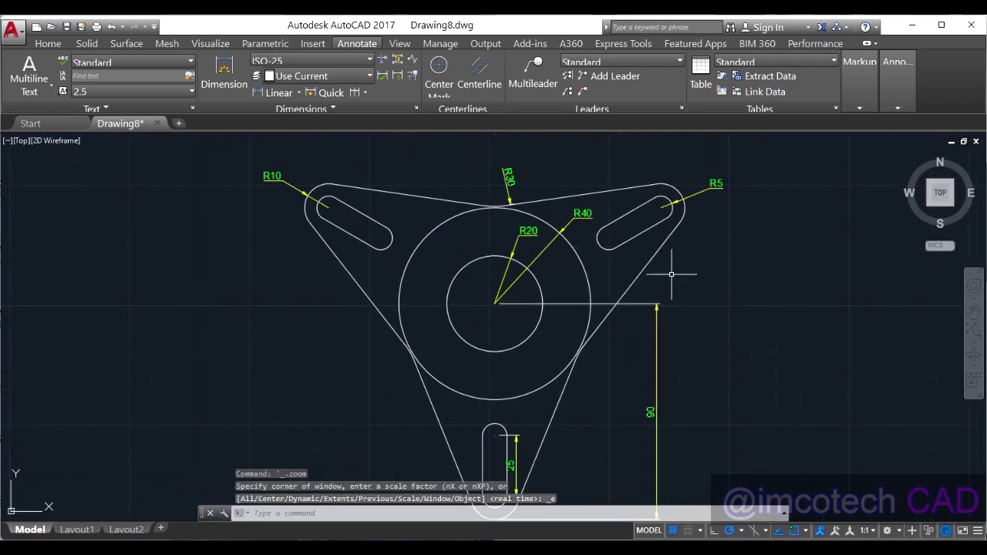
{"action": "mouse_move", "coordinate": [653, 293]}
{"action": "middle_mouse_down"}
{"action": "mouse_move", "coordinate": [652, 267]}
{"action": "mouse_move", "coordinate": [763, 281]}
{"action": "middle_mouse_up"}
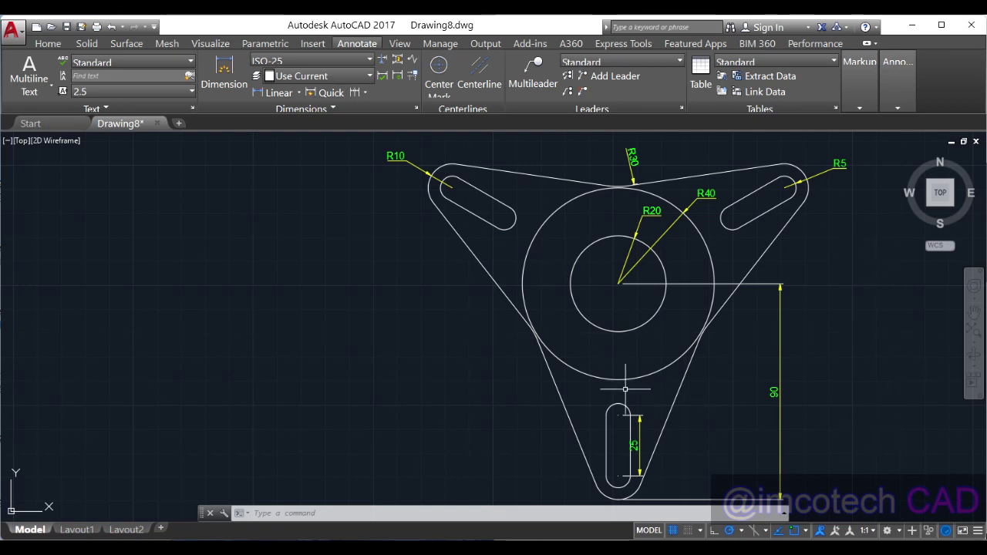
{"action": "key", "text": "alt+Tab"}
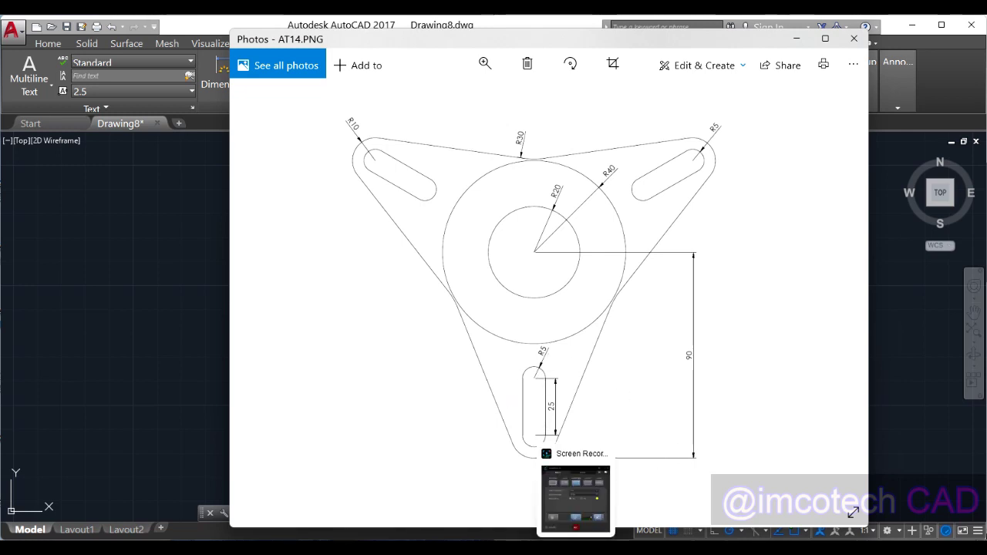
{"action": "left_click", "coordinate": [600, 550]}
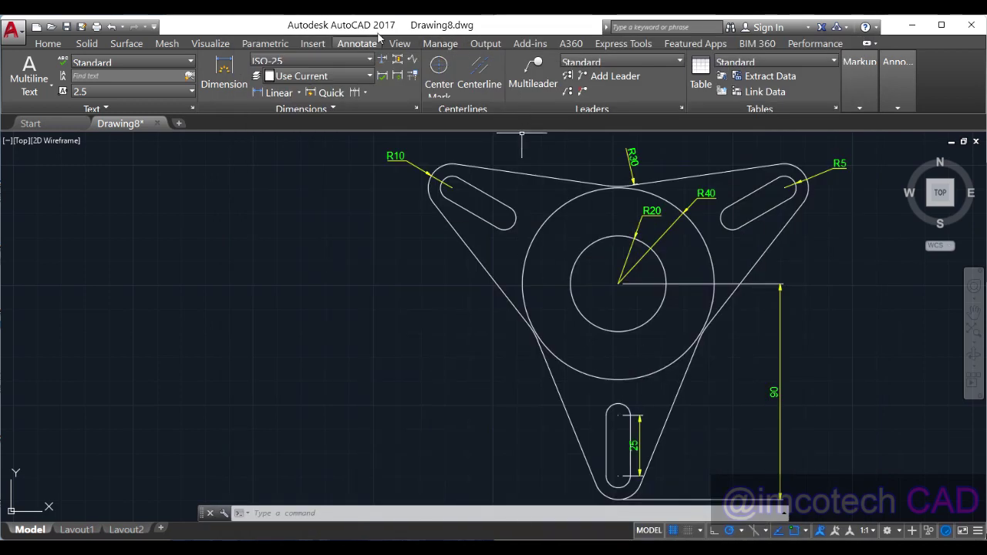
{"action": "left_click", "coordinate": [299, 92]}
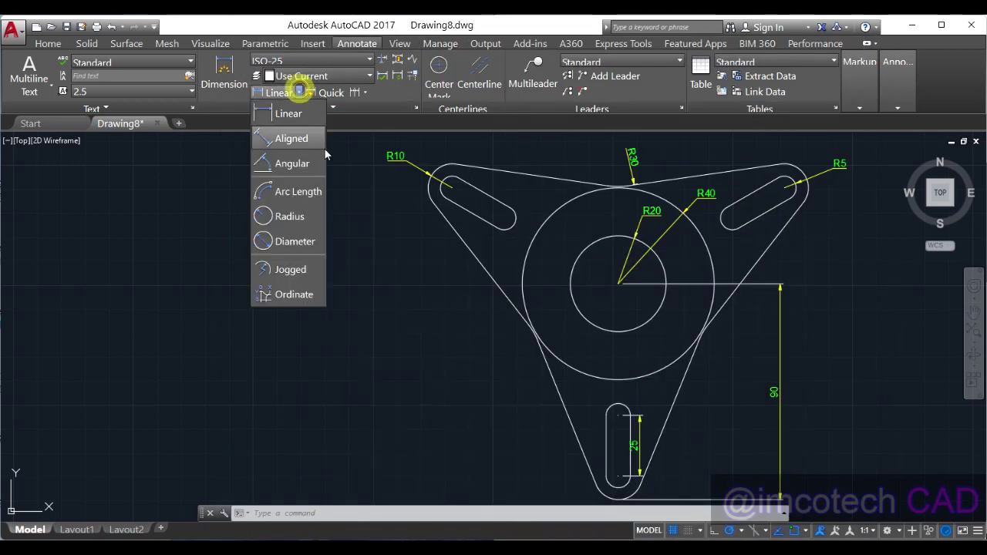
Start an R5 radius dimension on the lower slot's top arc
{"action": "left_click", "coordinate": [291, 217]}
{"action": "left_click", "coordinate": [618, 408]}
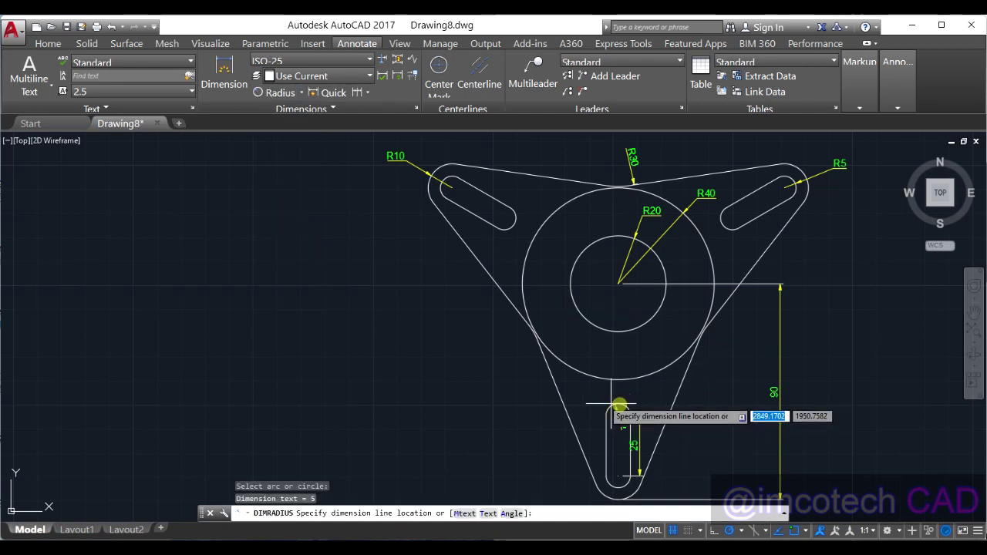